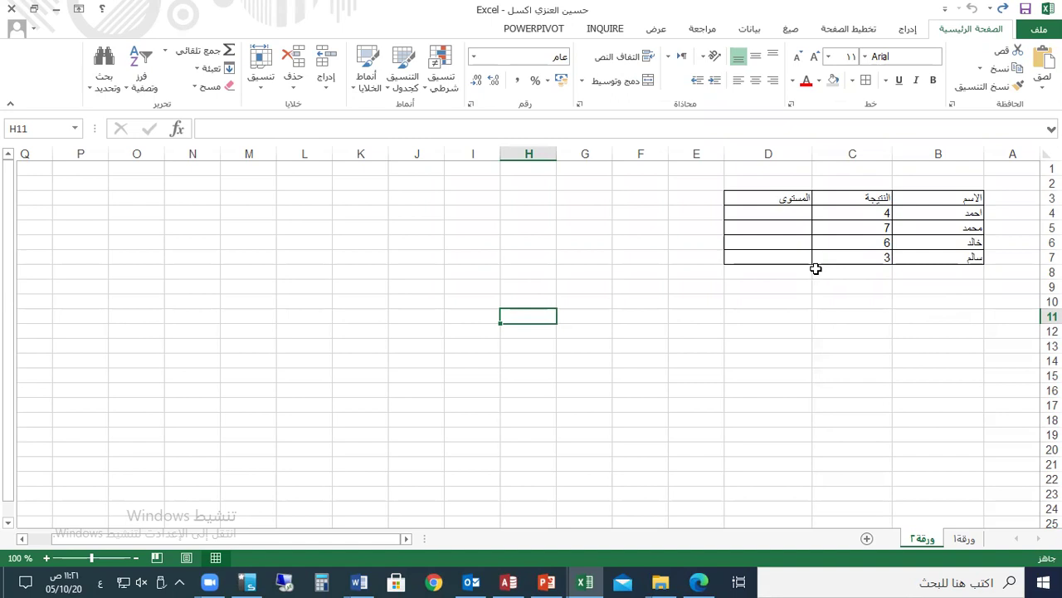
Enter the note "اذا كانت حانة النتيجة اكبر من ٥ اكتب في خانة المستوى متقدم" in cell B11 below the table.
click(831, 216)
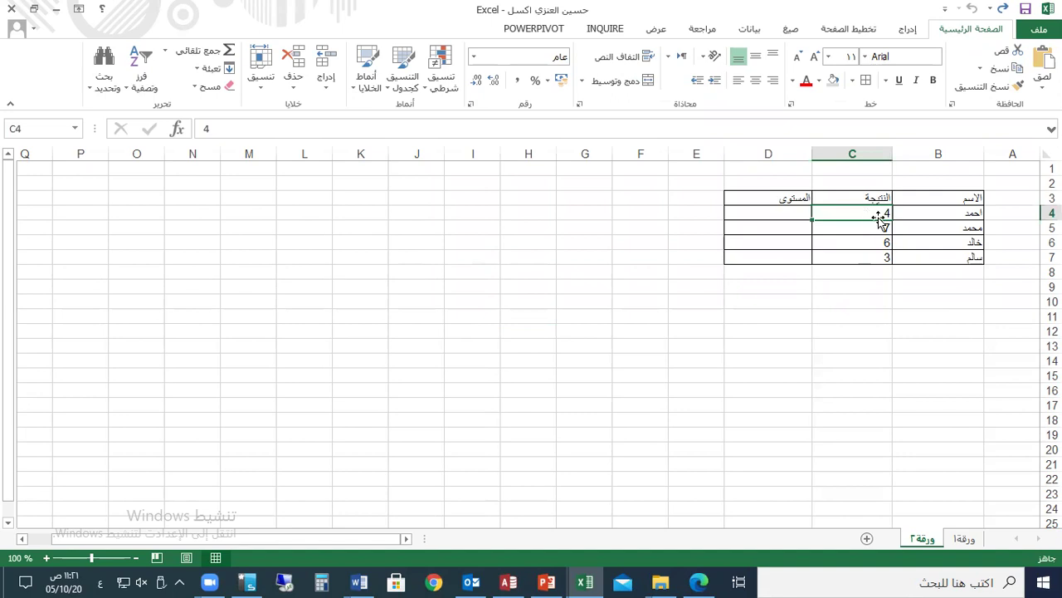
click(770, 214)
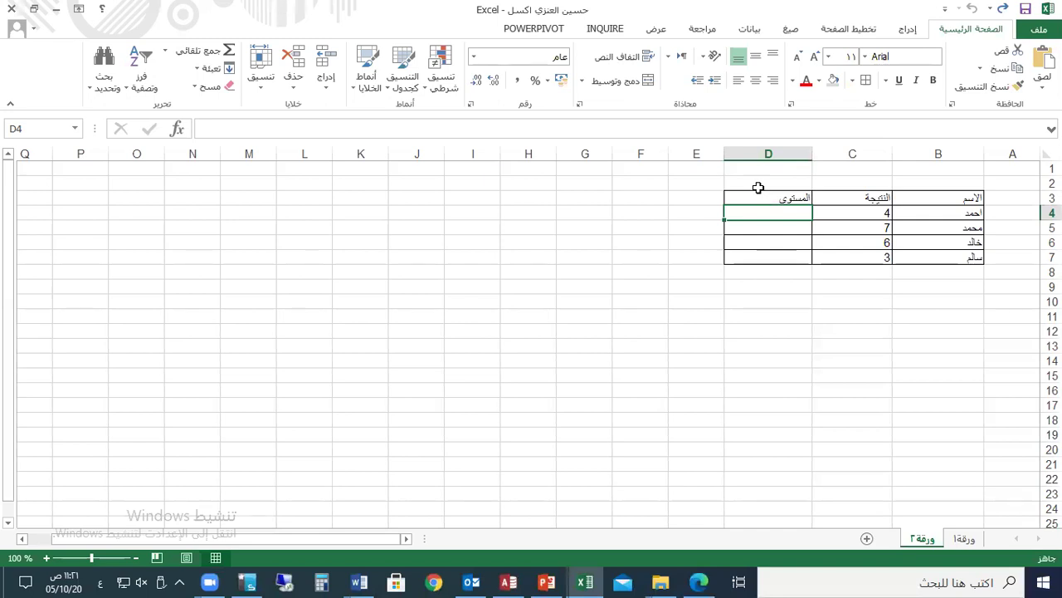
click(960, 316)
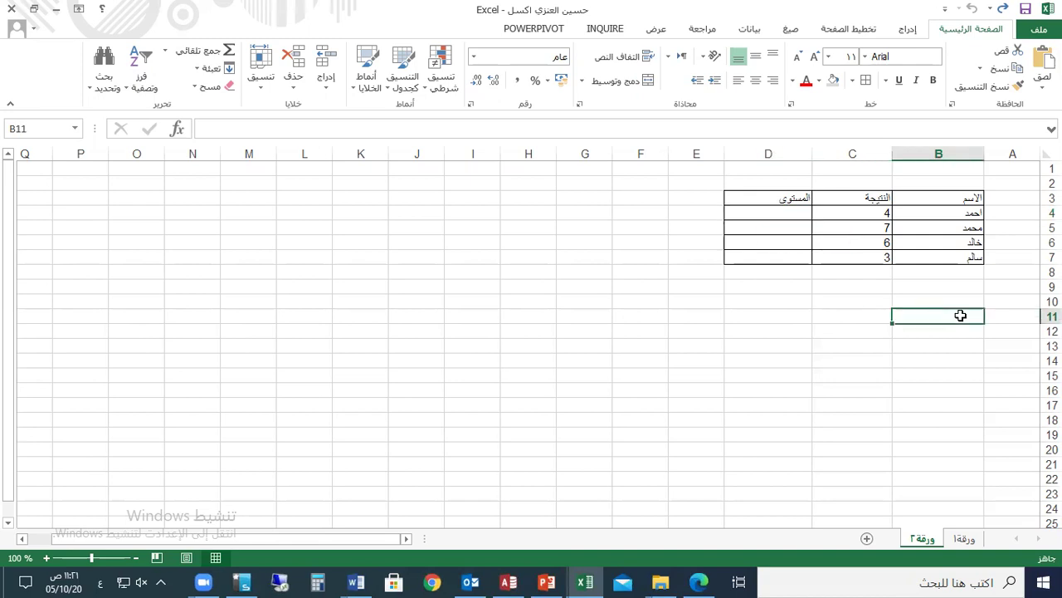
text(اذا ك)
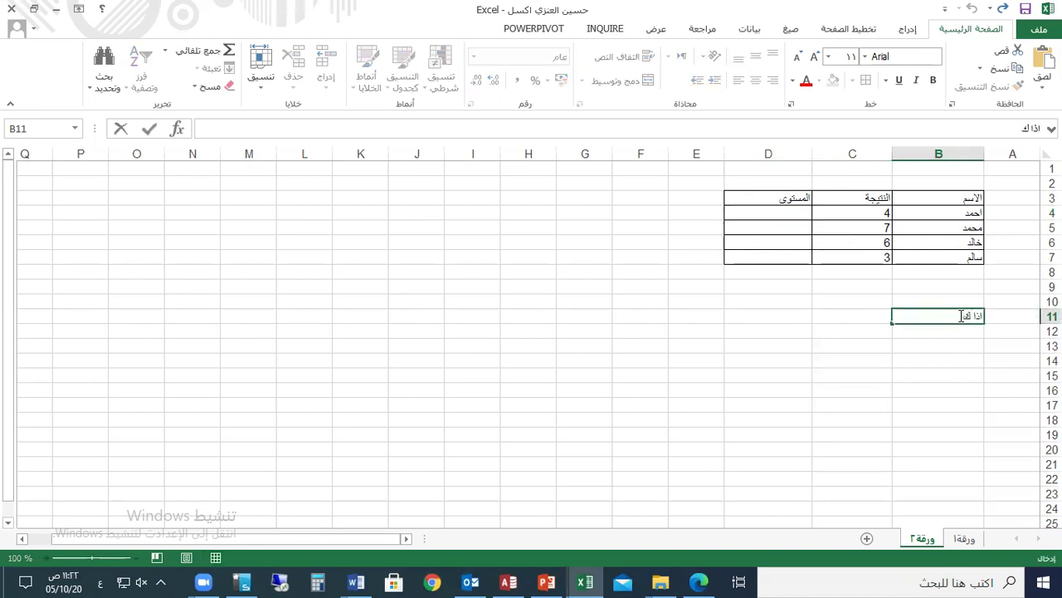
text(انت حالة النتيجة)
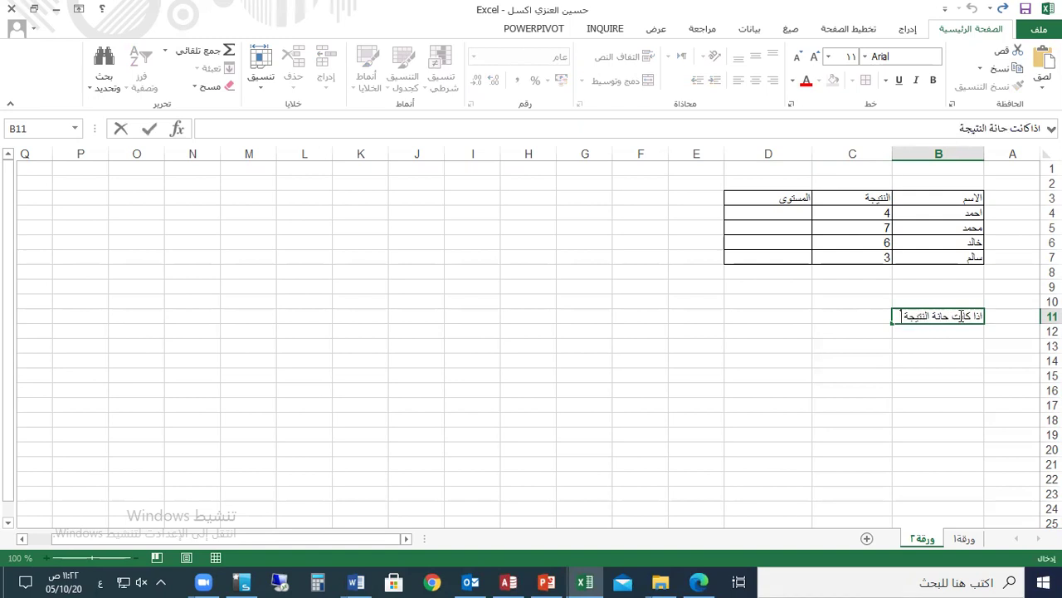
text( اكبر من ٥ اكتب في)
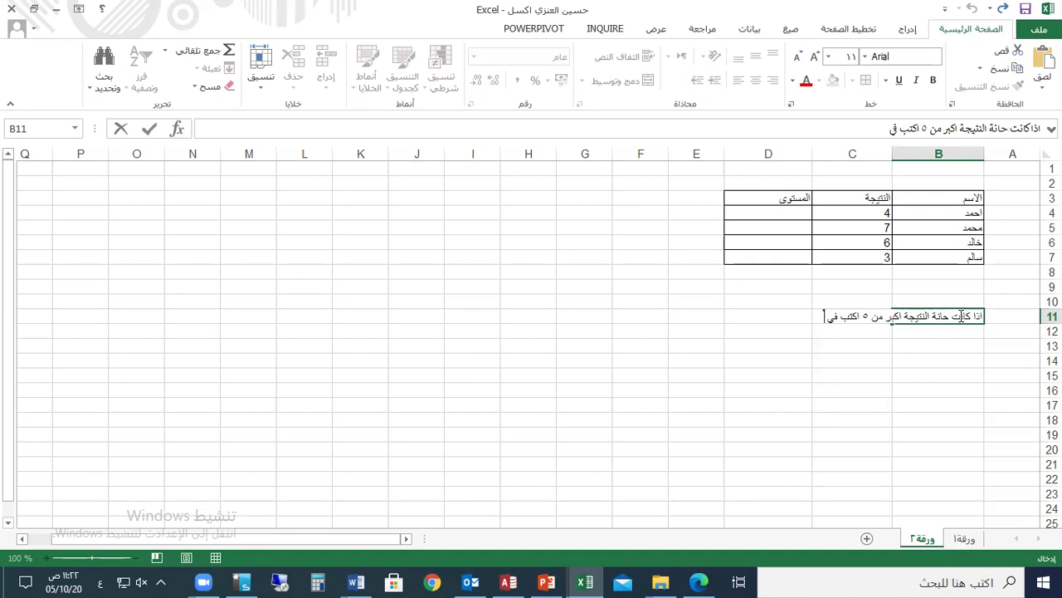
text( خانة المستوى متقدم)
key(Return)
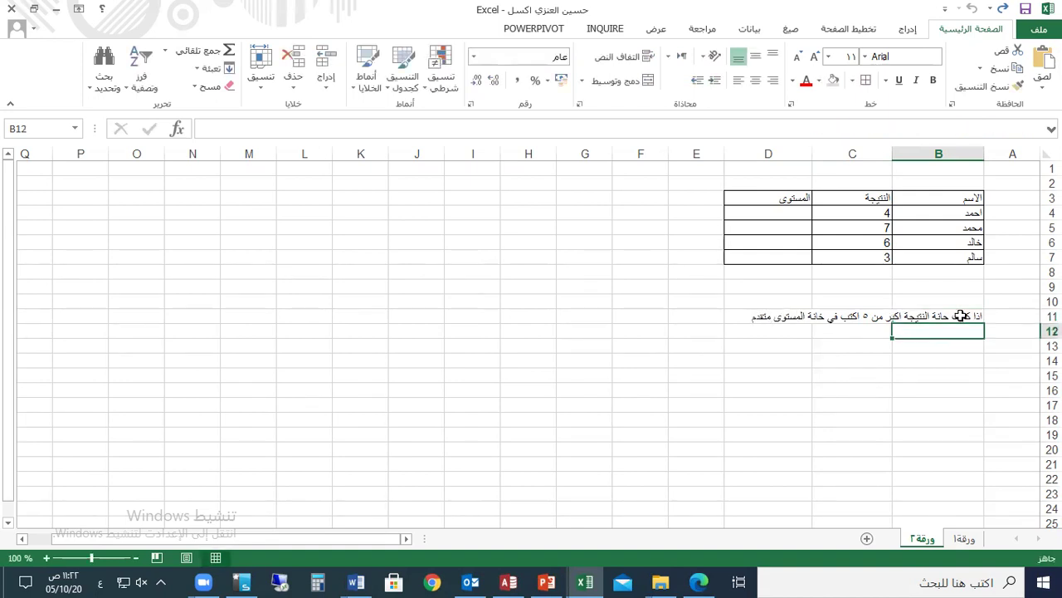
Start inserting a function in cell D4 and set the function category to all functions (الكل).
click(752, 214)
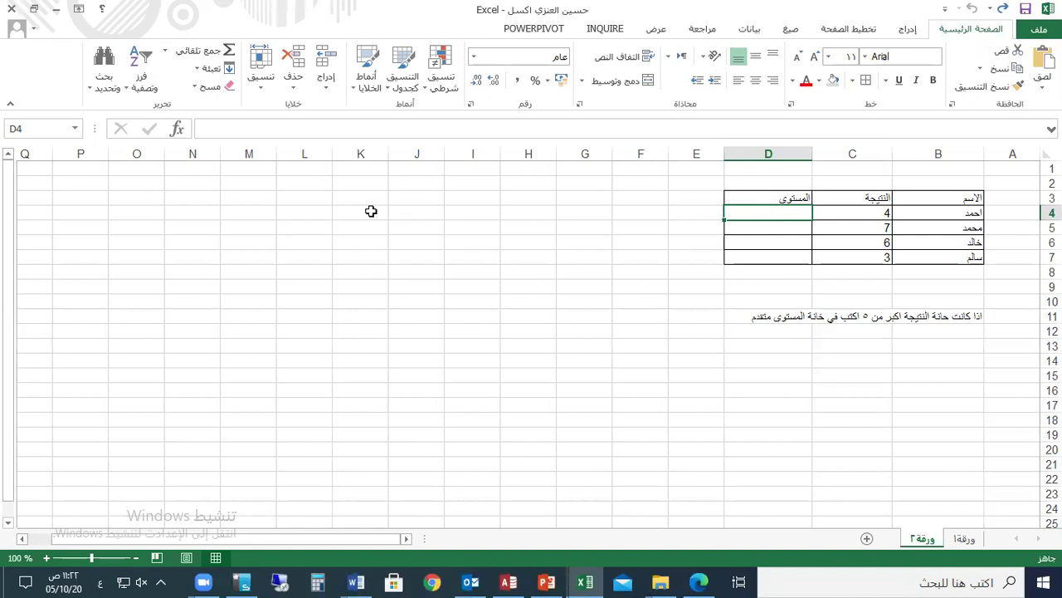
click(177, 130)
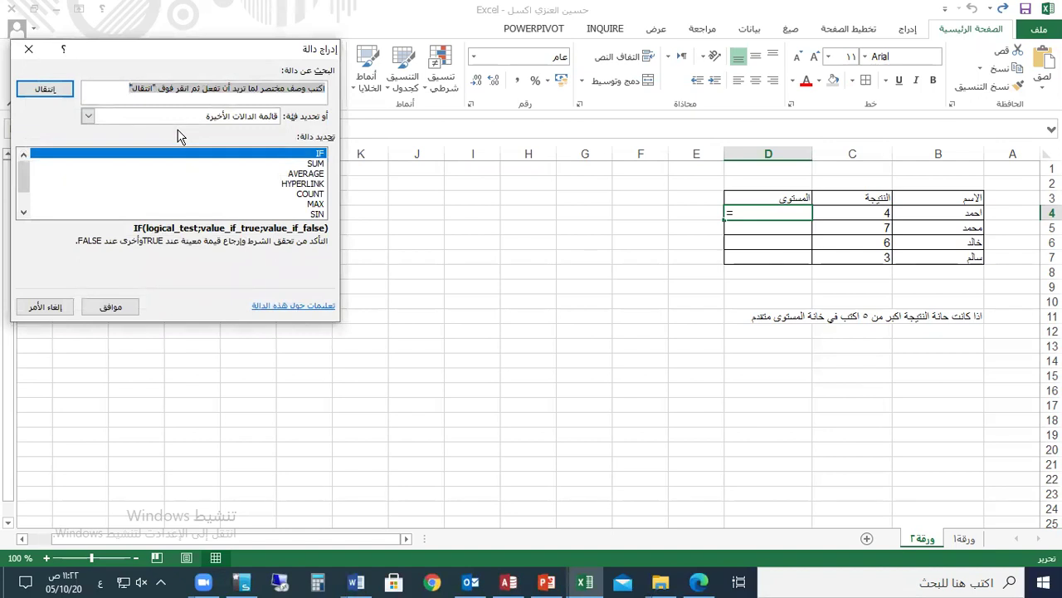
click(316, 154)
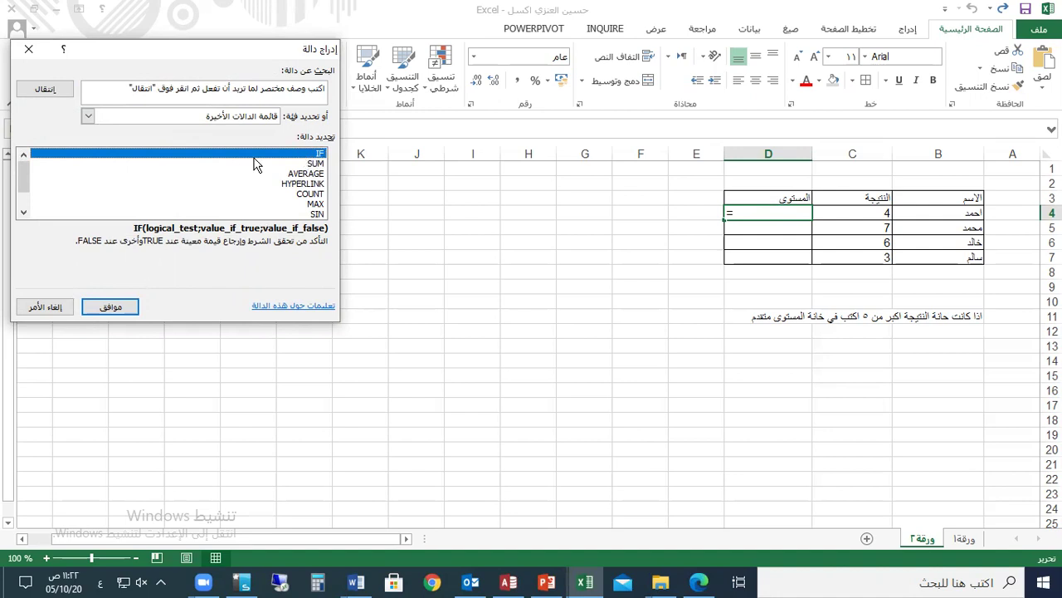
scroll(192, 176, down, 1)
scroll(286, 184, up, 1)
scroll(296, 181, down, 1)
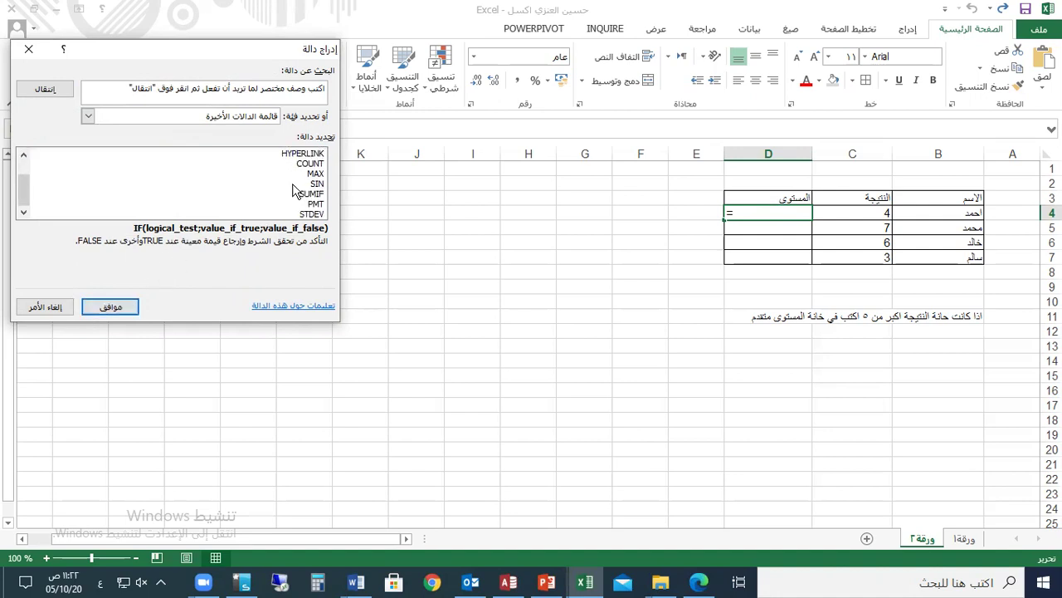
click(88, 116)
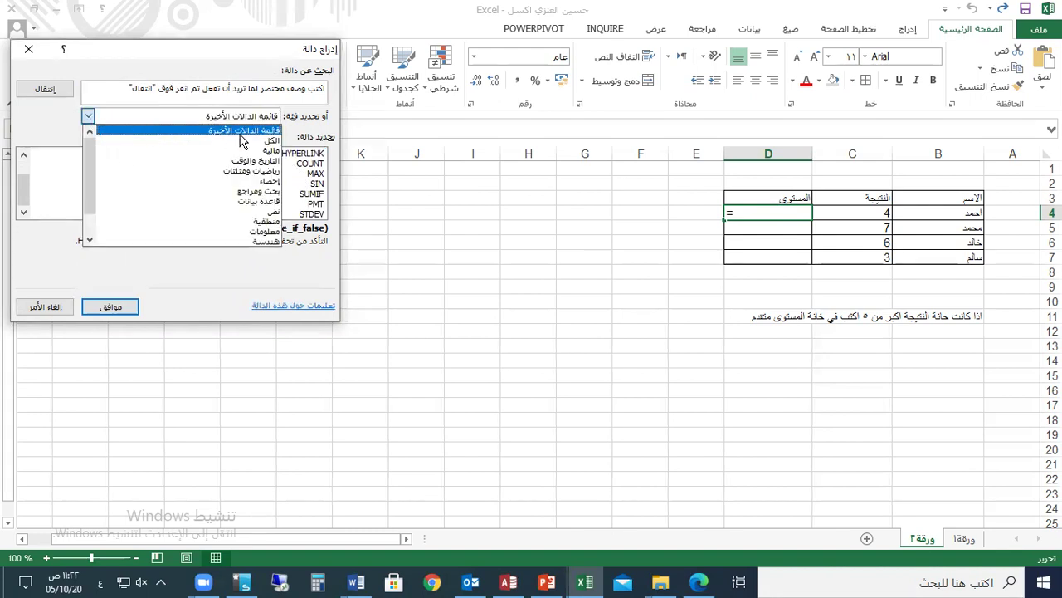
click(89, 116)
click(89, 116)
click(178, 142)
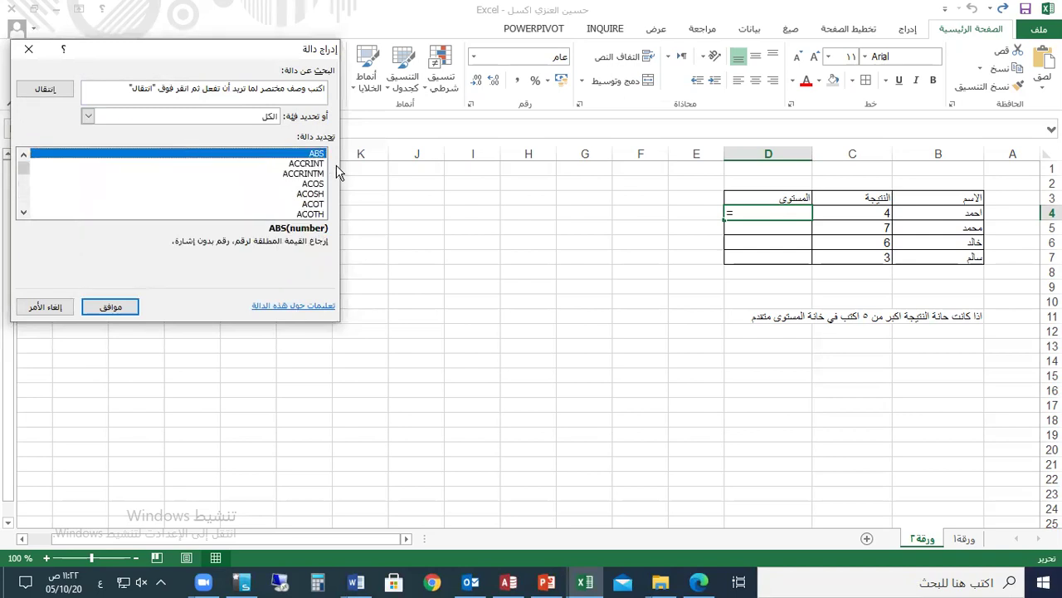
Find the IF function in the full function list and insert it to open its arguments.
click(307, 174)
scroll(83, 195, down, 20)
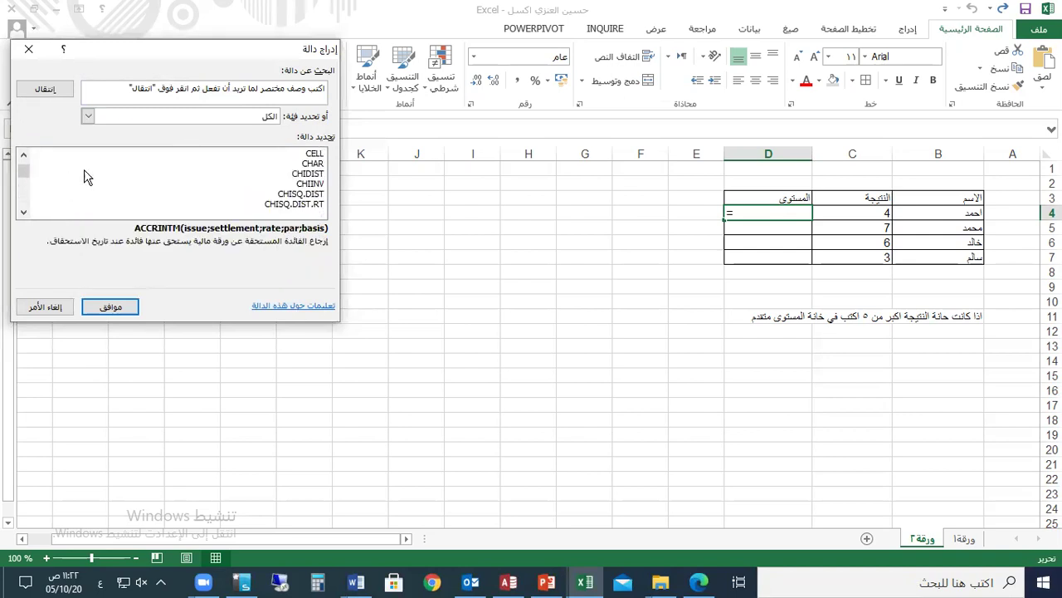
scroll(110, 181, down, 15)
scroll(111, 182, up, 5)
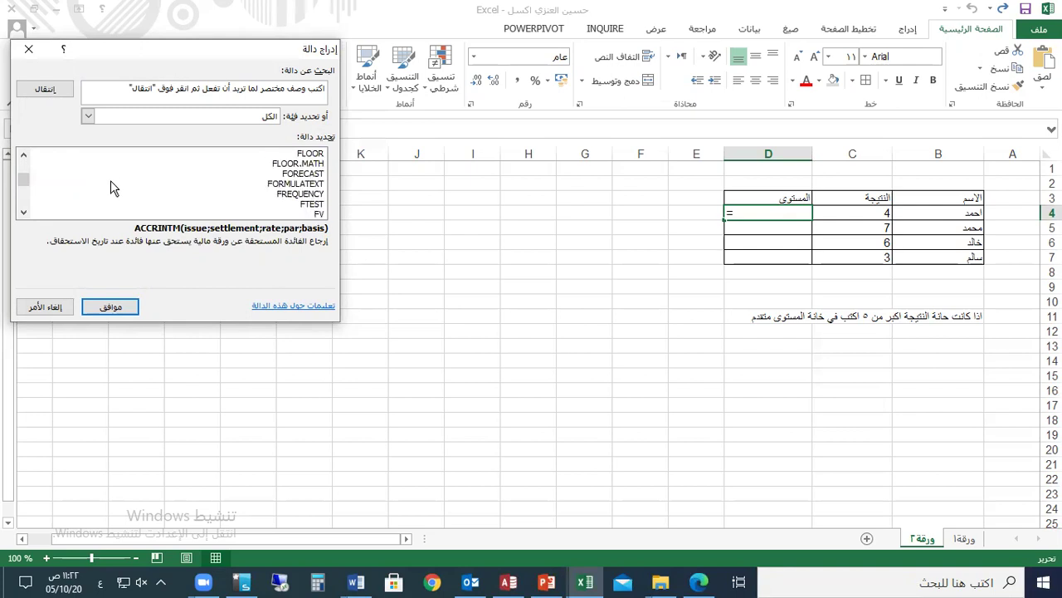
scroll(115, 188, down, 10)
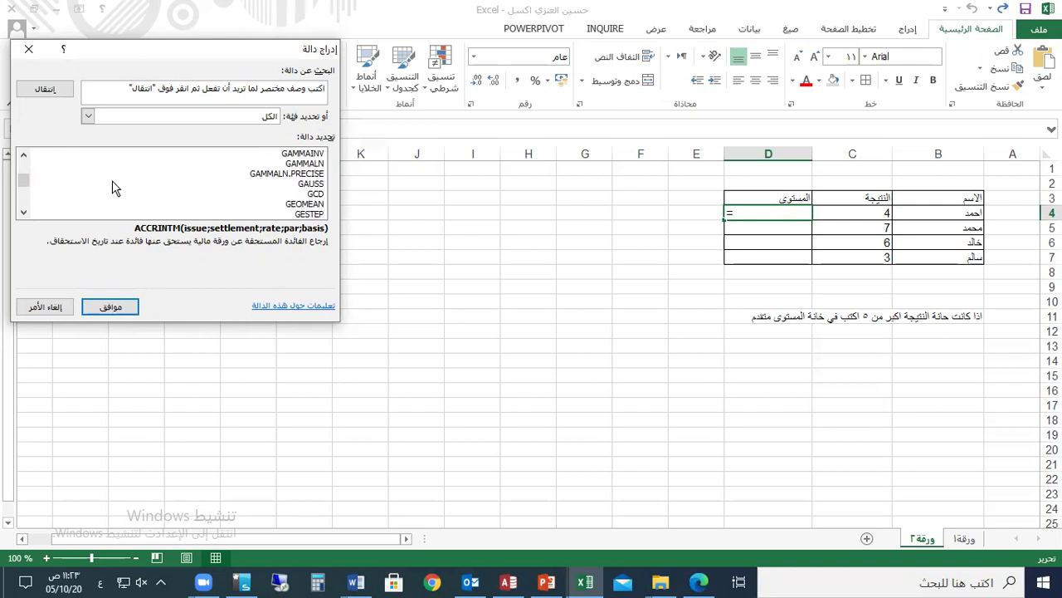
scroll(117, 189, down, 3)
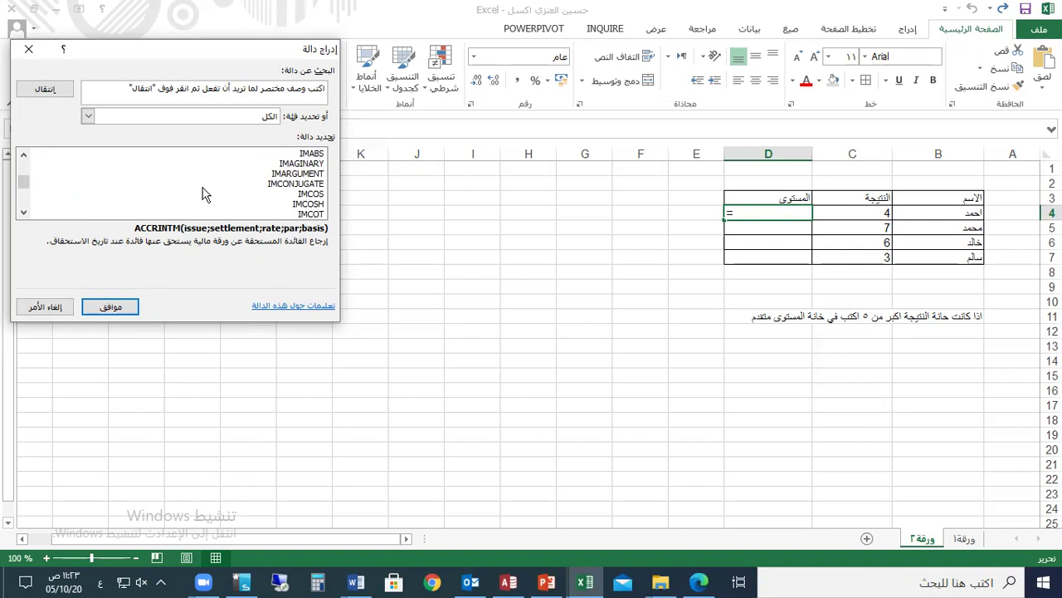
scroll(205, 197, up, 1)
scroll(300, 181, up, 1)
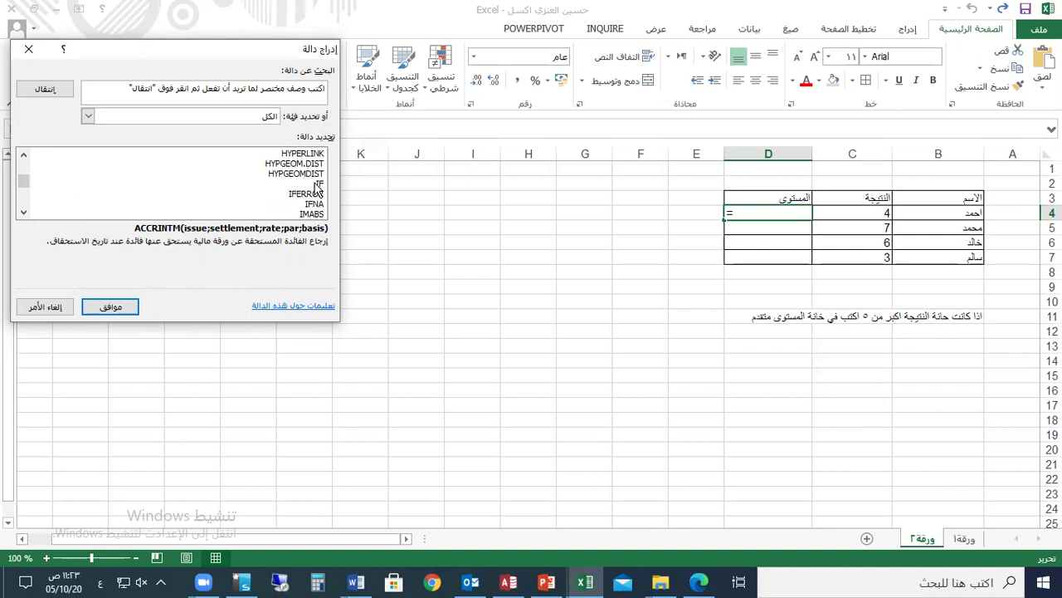
click(318, 183)
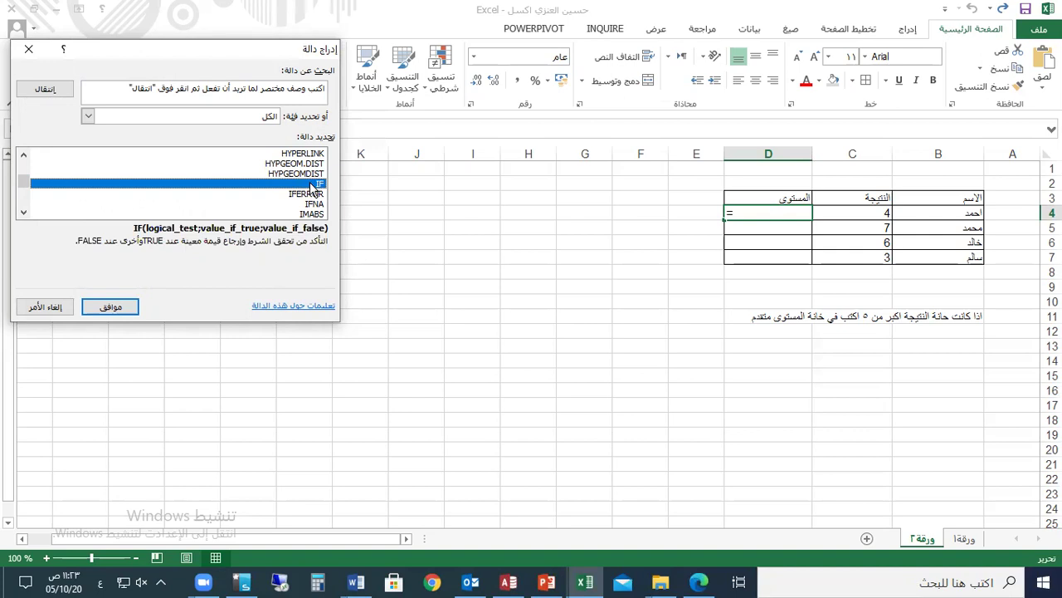
click(111, 307)
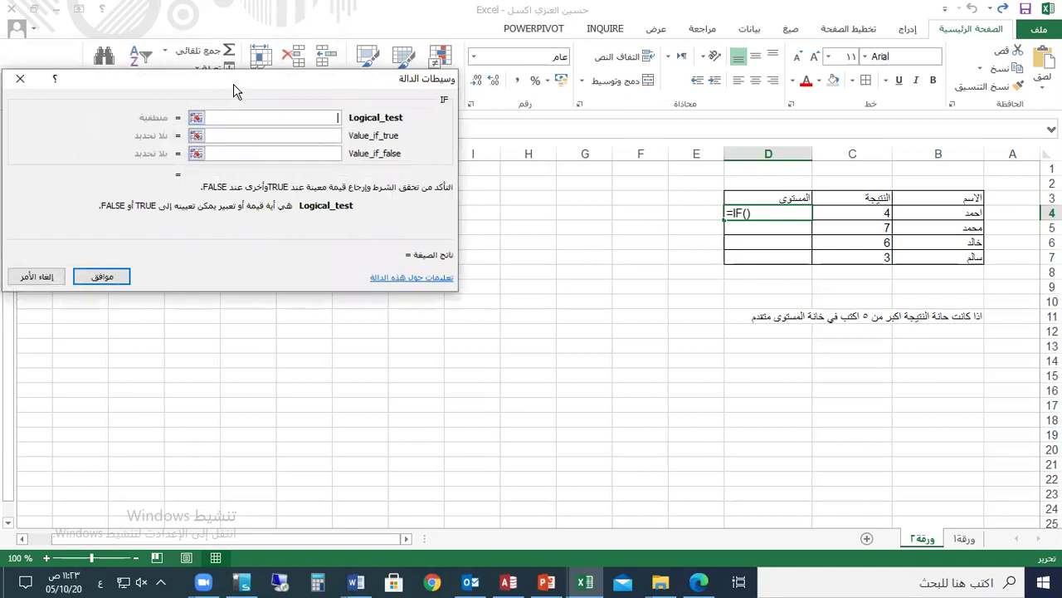
Begin the IF function's Logical_test with C4> after changing the input language to English.
drag(233, 84, 369, 176)
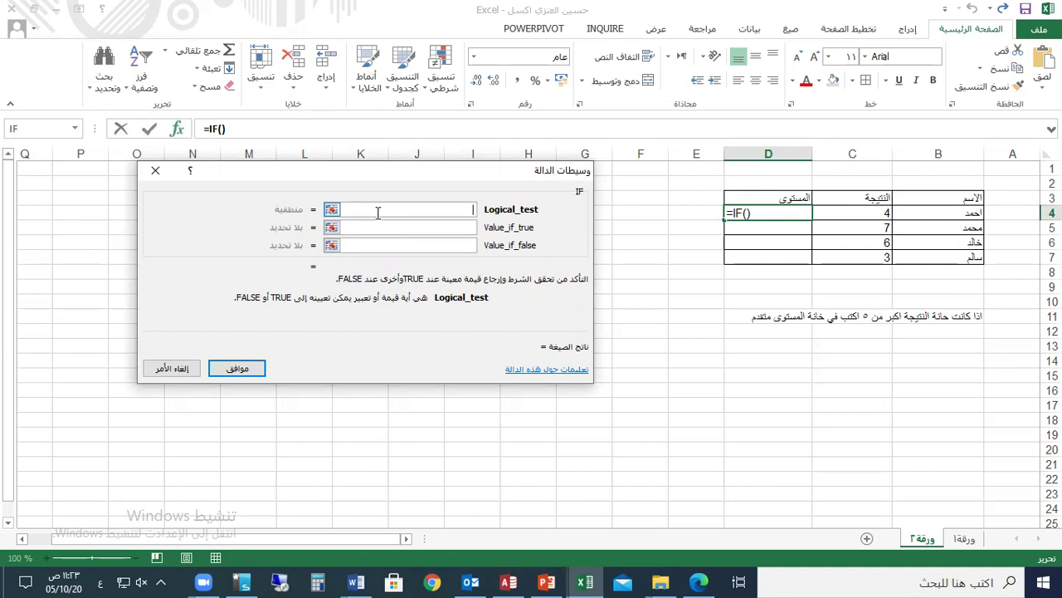
key(Tab)
key(Tab)
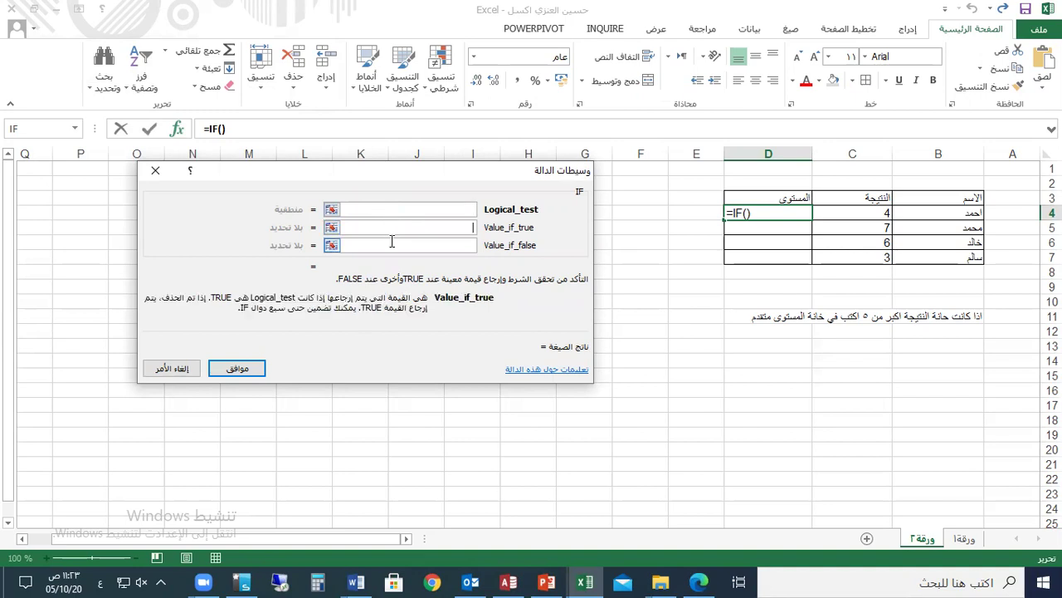
click(405, 210)
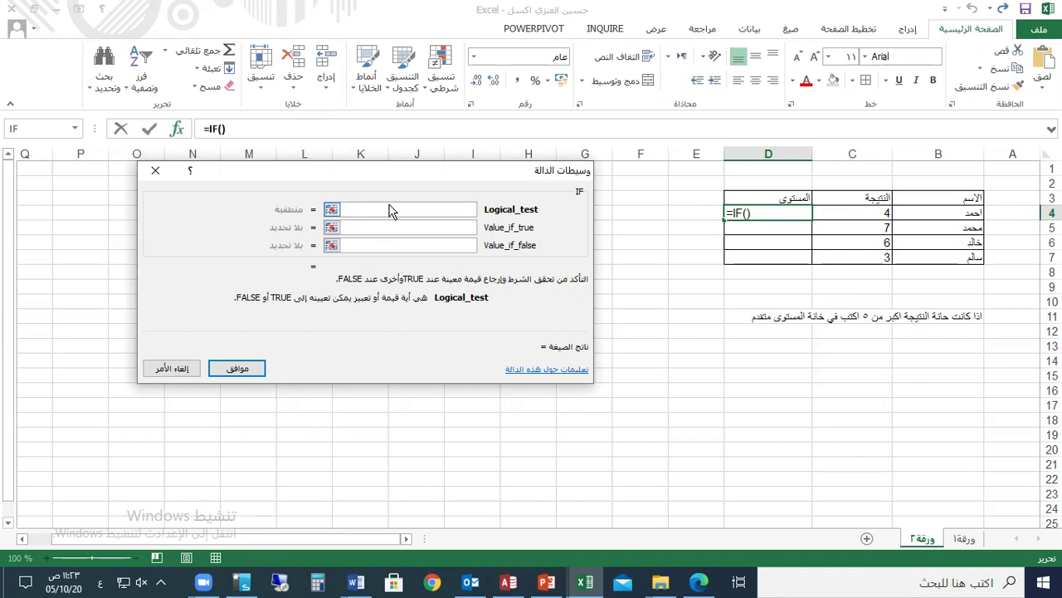
click(847, 214)
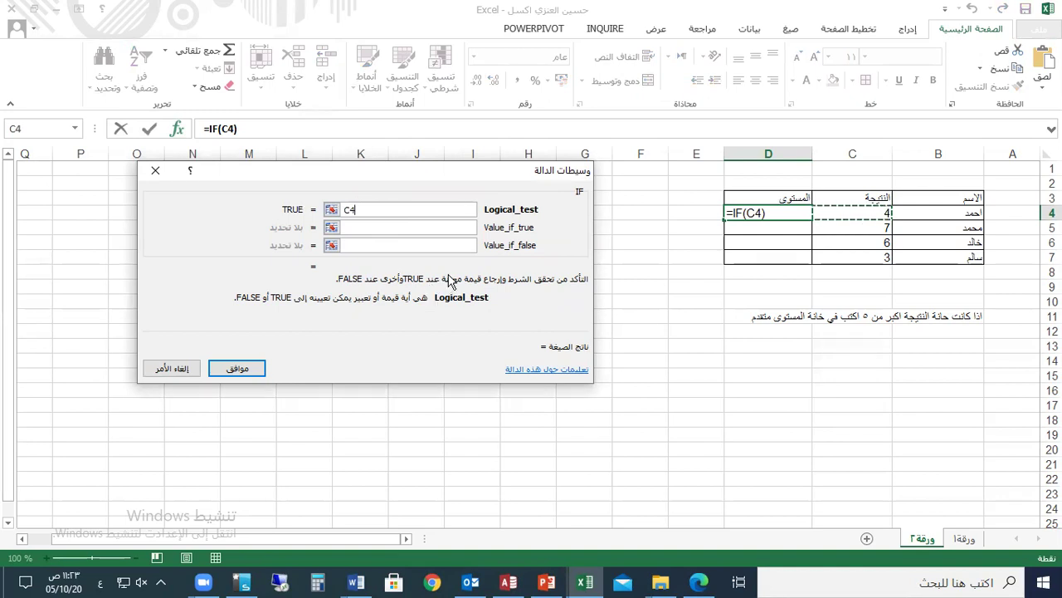
click(108, 584)
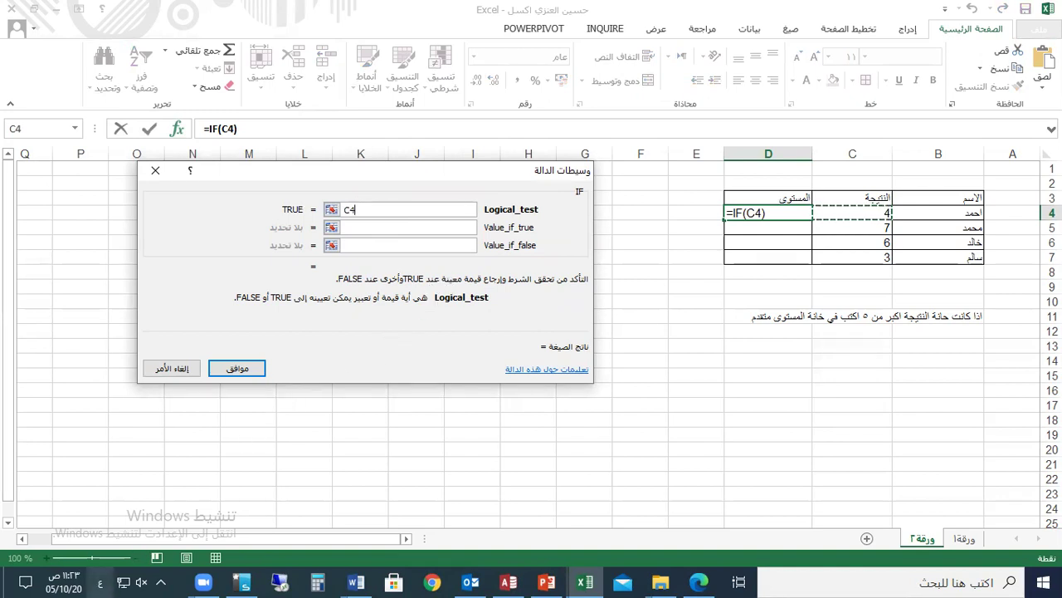
click(89, 511)
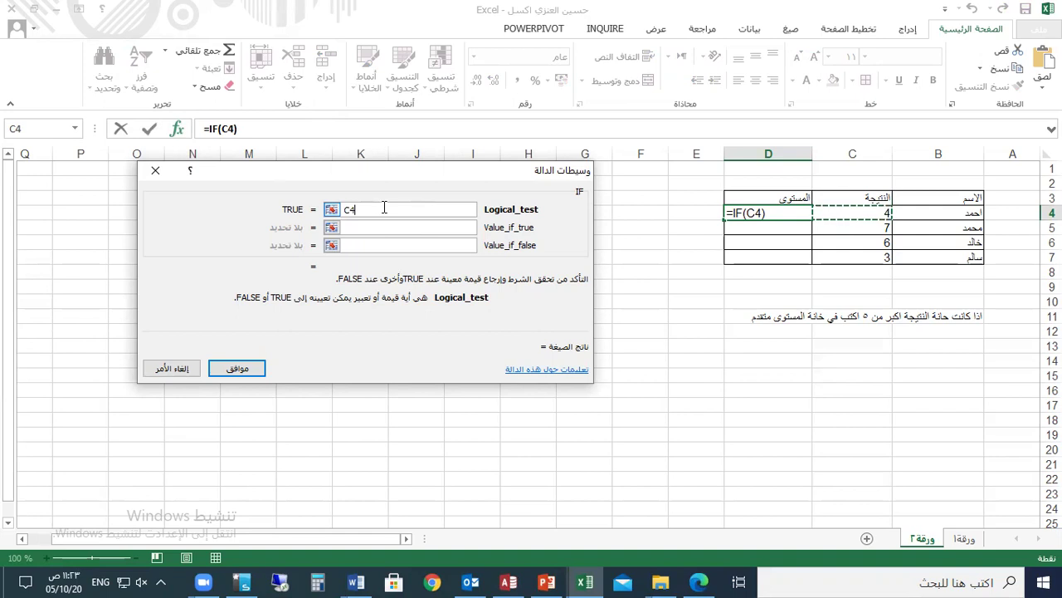
text(>)
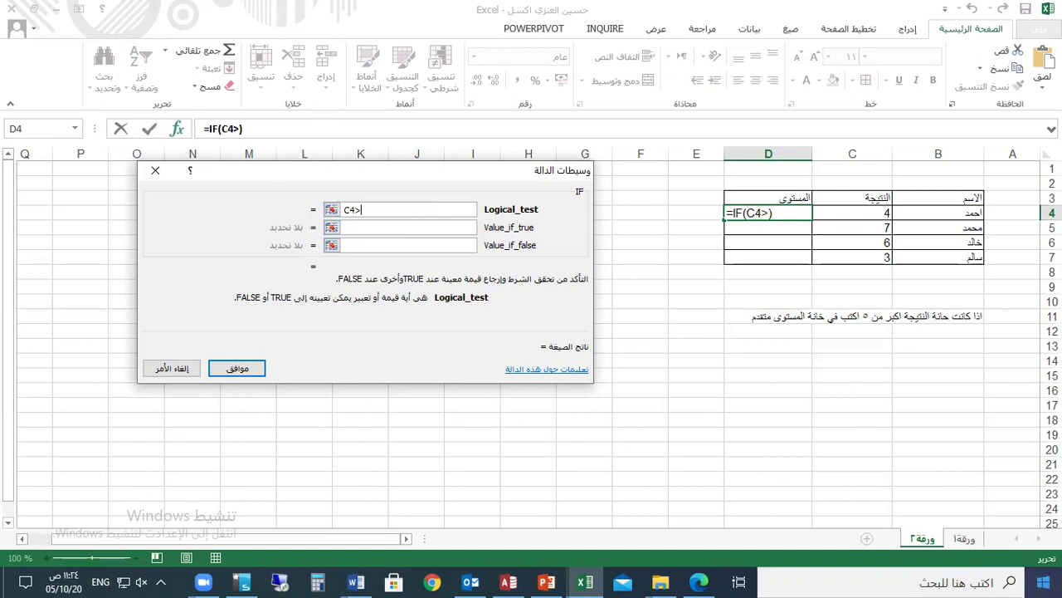
Search Windows for لوحة and open the on-screen keyboard.
click(1044, 581)
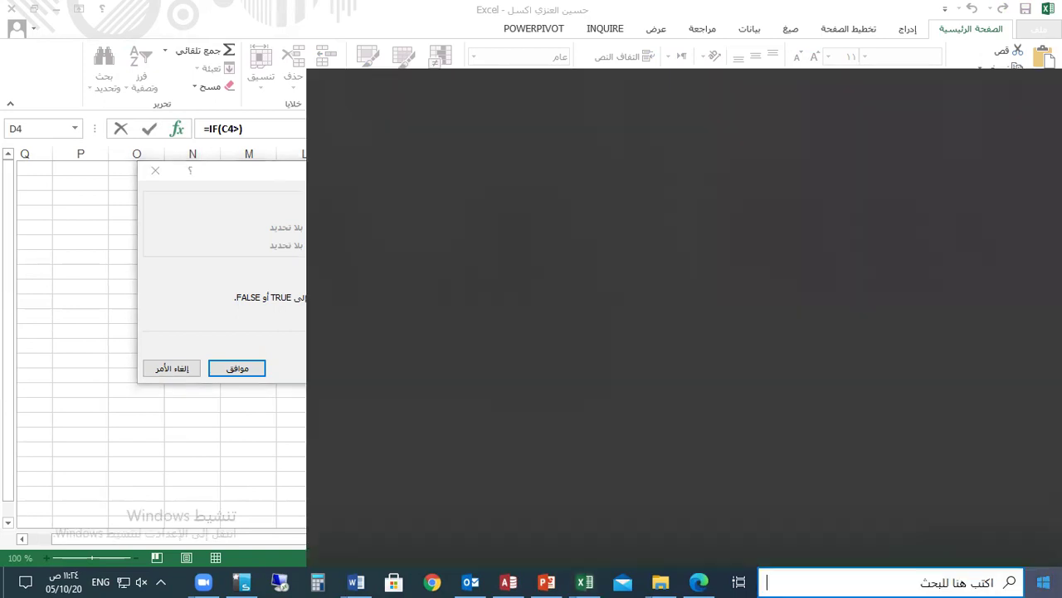
text(g,pmhg)
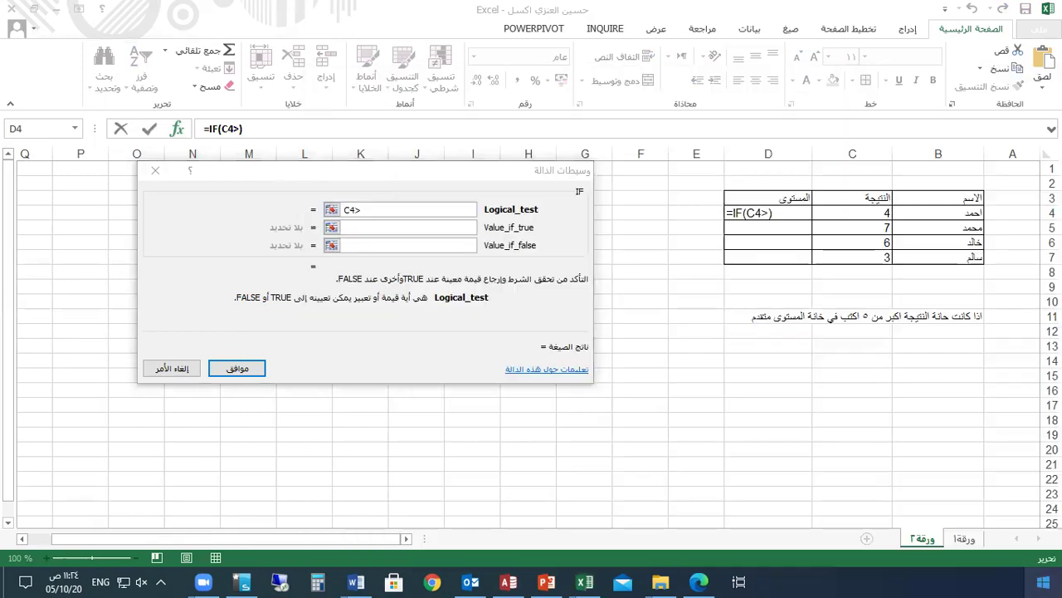
text(lt)
key(BackSpace)
key(BackSpace)
key(BackSpace)
key(BackSpace)
key(BackSpace)
key(BackSpace)
key(BackSpace)
key(BackSpace)
key(alt+shift)
text(لوحة)
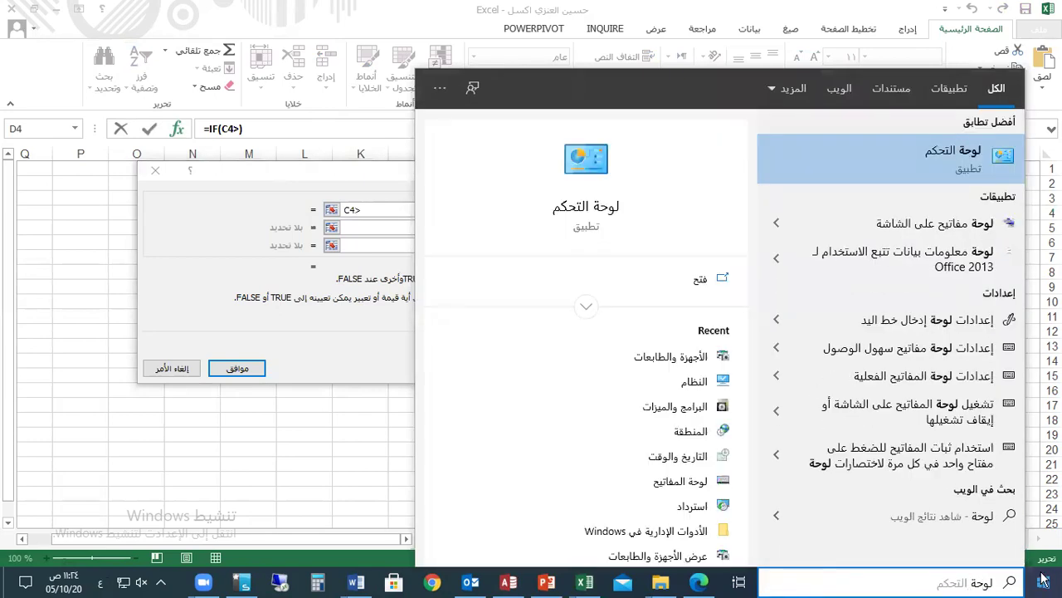
click(837, 230)
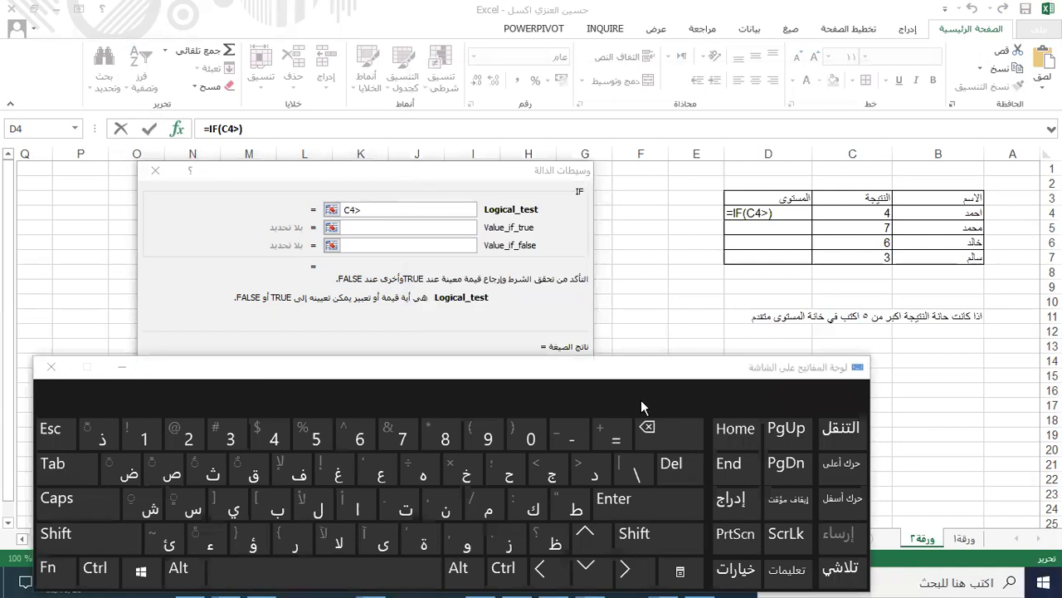
Examine the shifted symbols on the on-screen keyboard for the comparison signs and close the keyboard.
click(633, 541)
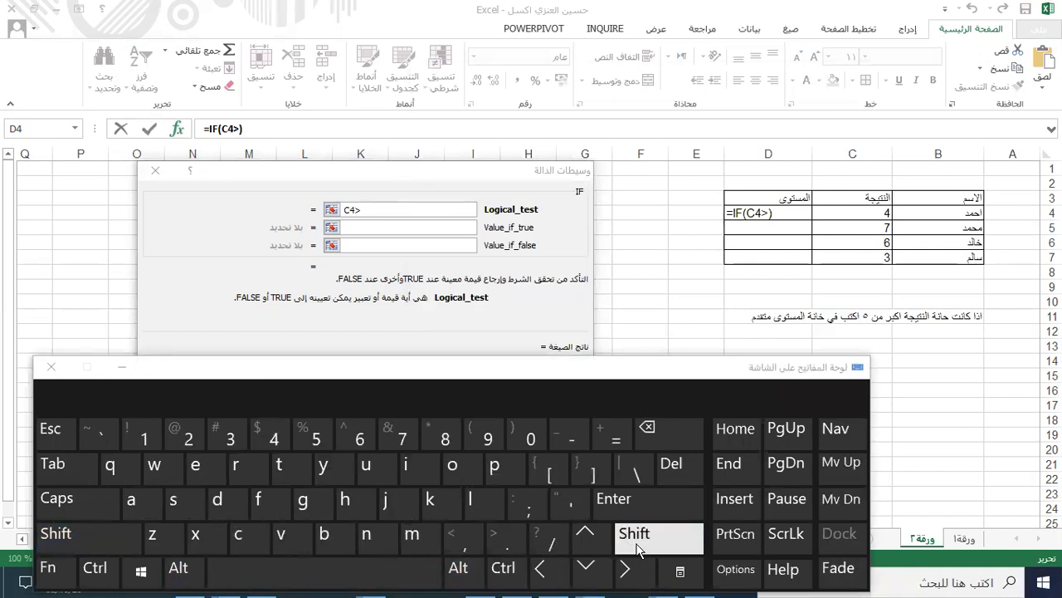
click(637, 541)
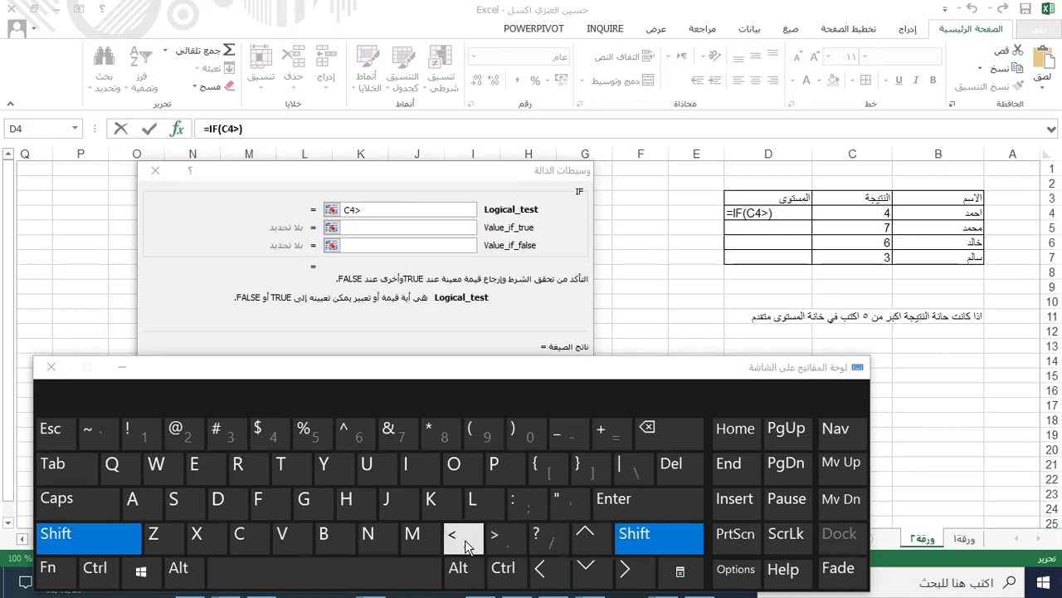
click(51, 366)
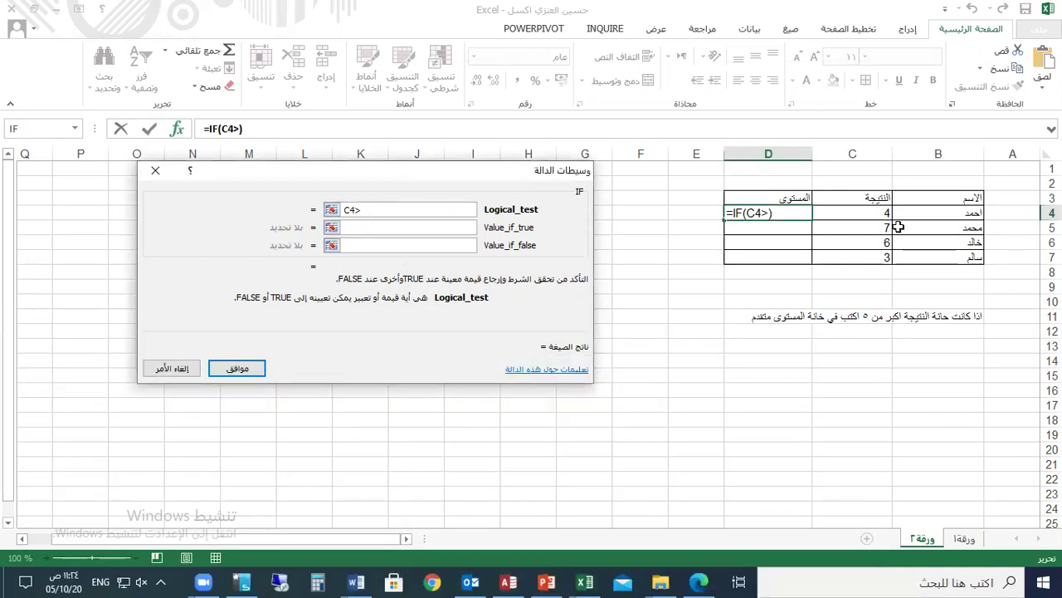
Clear the Logical_test argument of the IF function.
key(BackSpace)
key(BackSpace)
key(BackSpace)
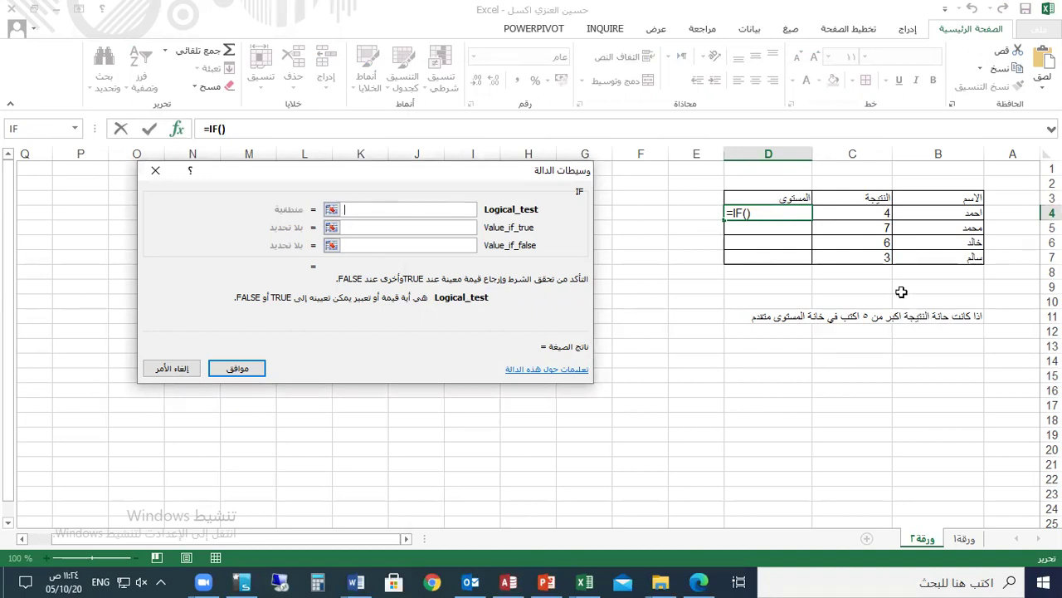
Set the IF function's Logical_test to C4>5.
click(863, 211)
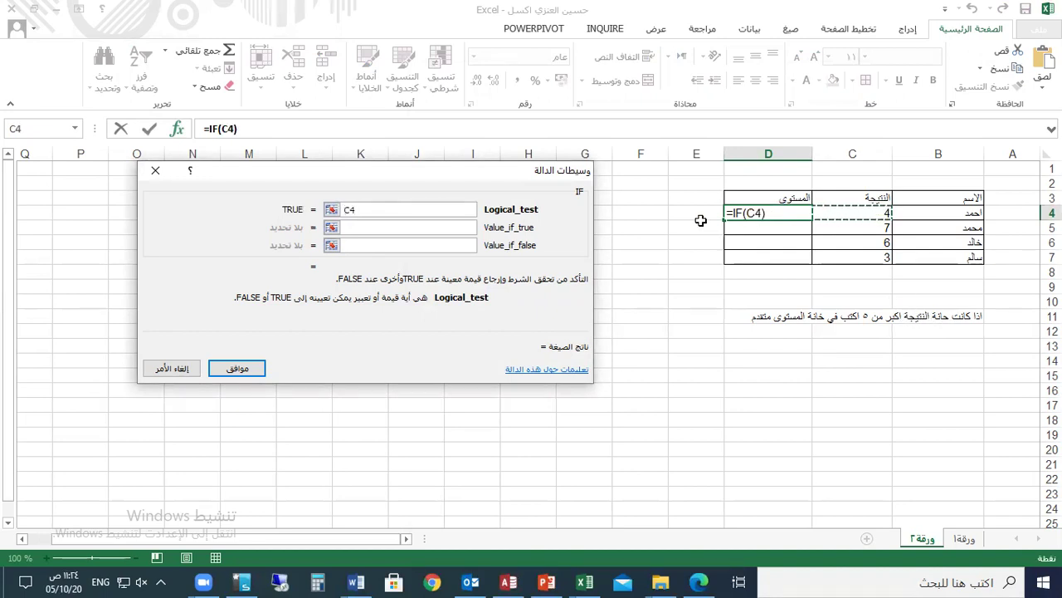
text(>)
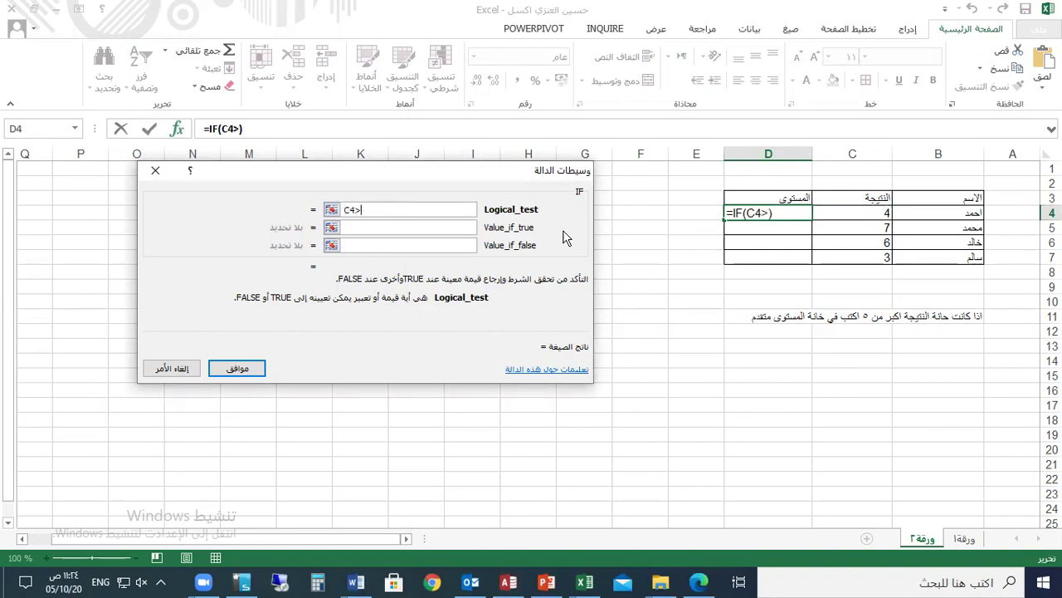
text(5)
text(=)
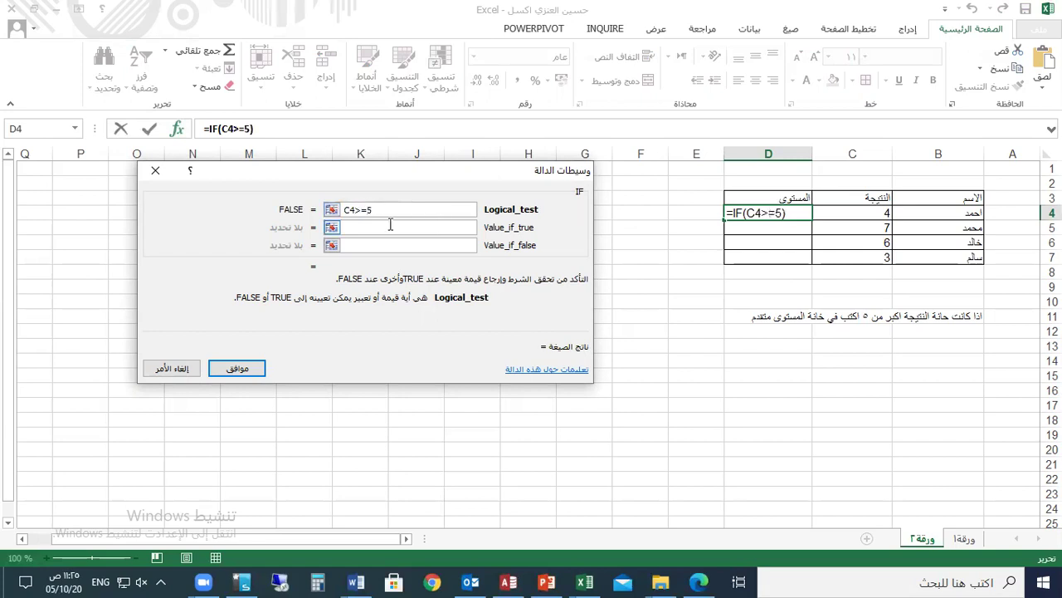
click(365, 227)
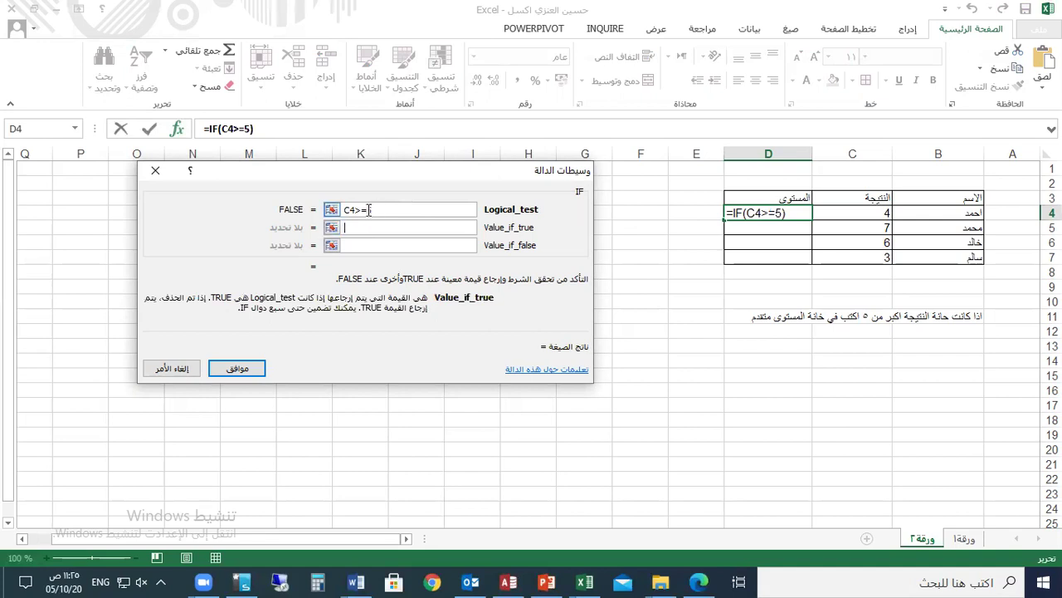
click(368, 213)
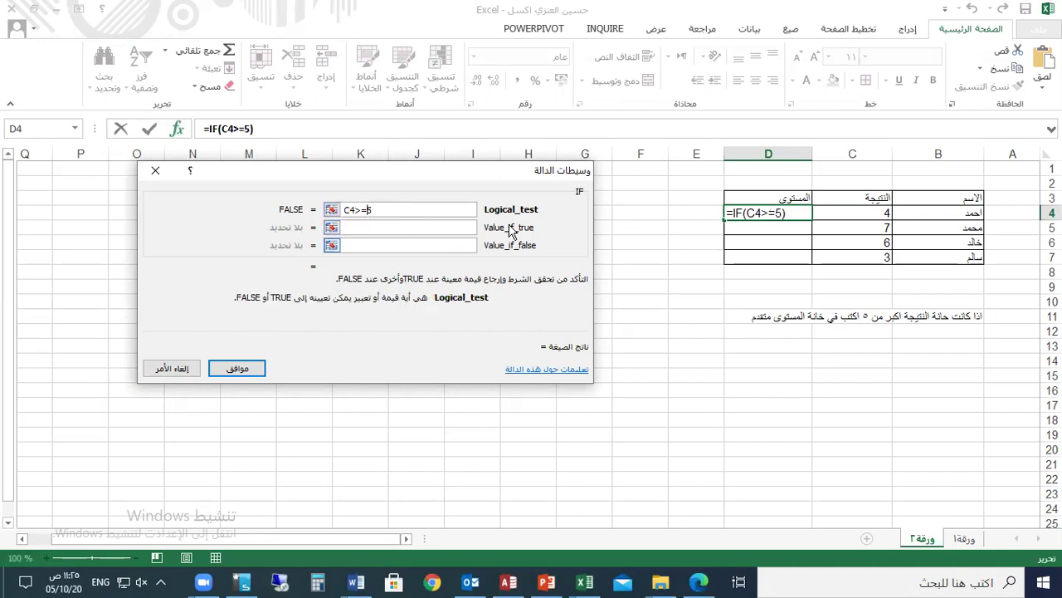
key(BackSpace)
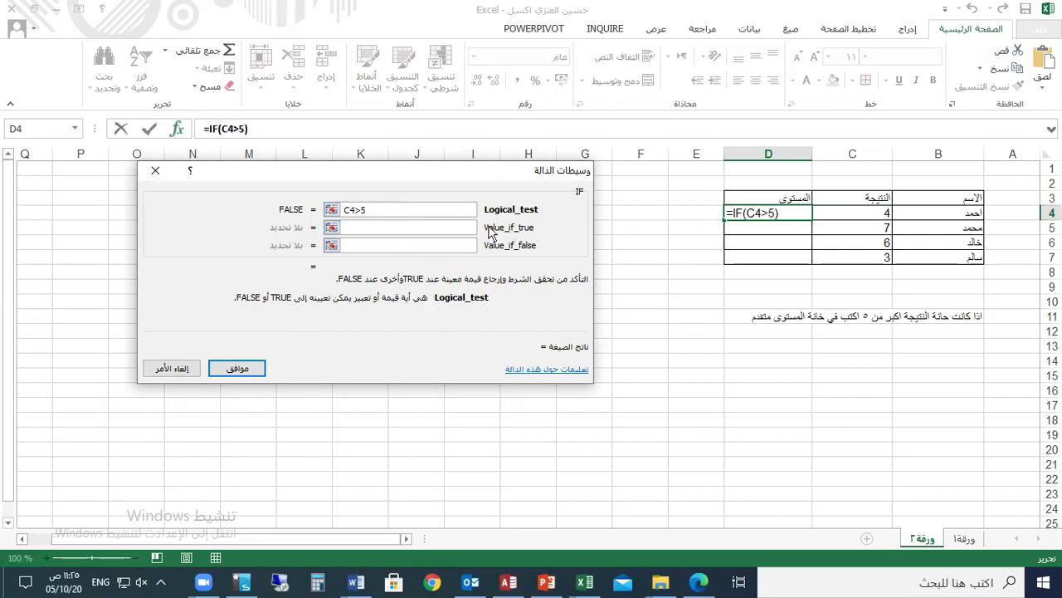
Set Value_if_true to متقدم and Value_if_false to عادي, using Arabic input.
click(354, 226)
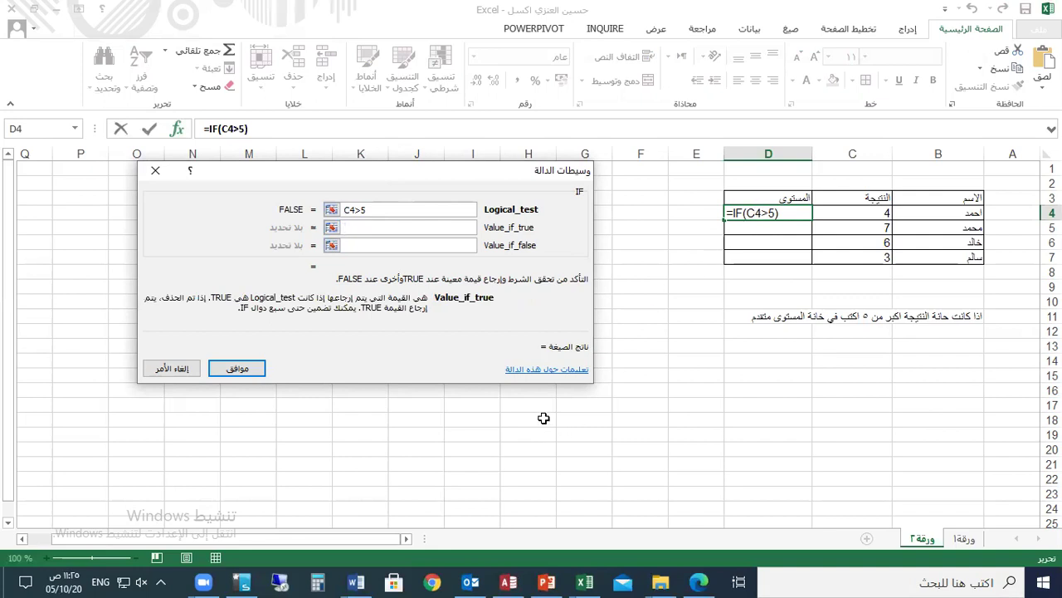
key(alt+shift)
text(متقدم)
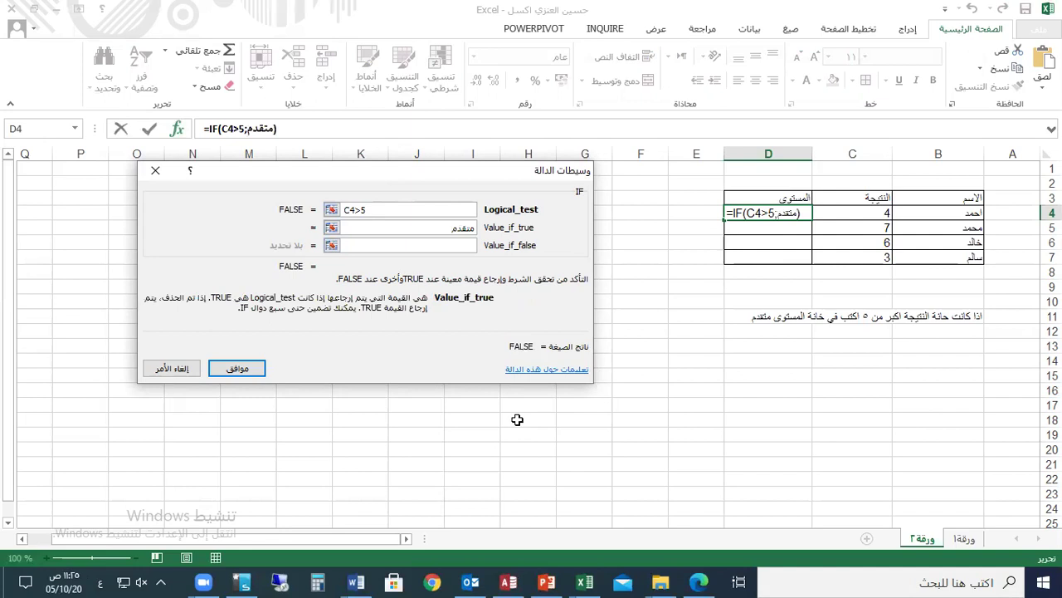
click(405, 246)
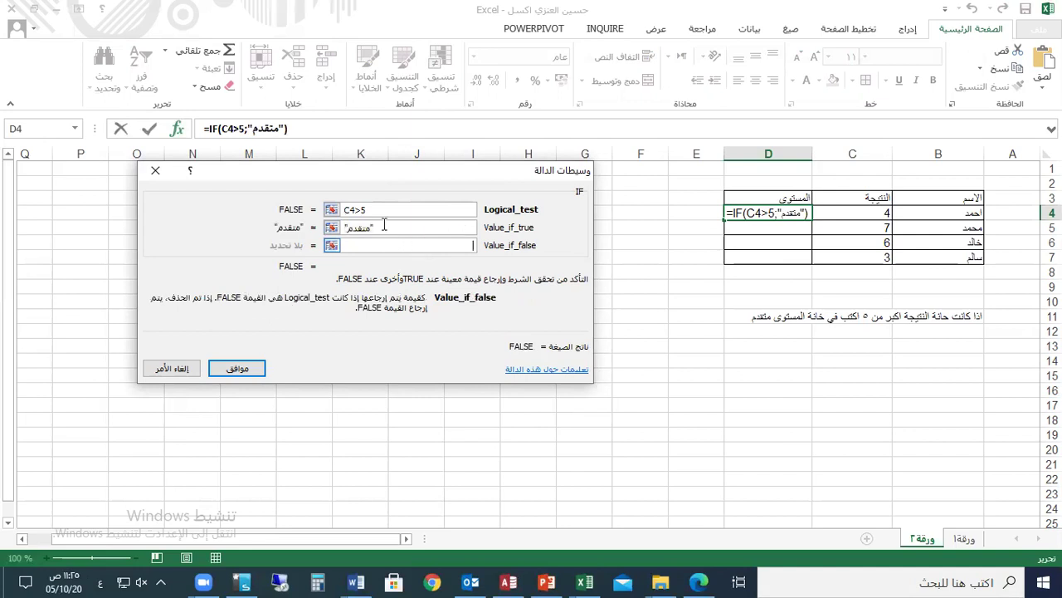
click(385, 226)
click(383, 244)
text(عادي)
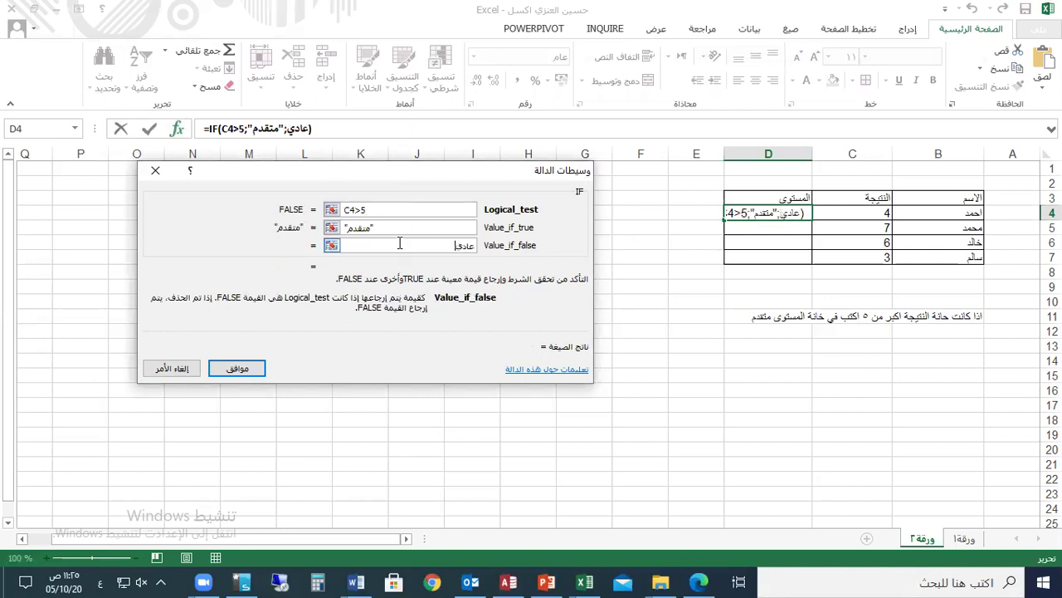
Review the three IF arguments and enter the finished function in cell D4.
click(410, 209)
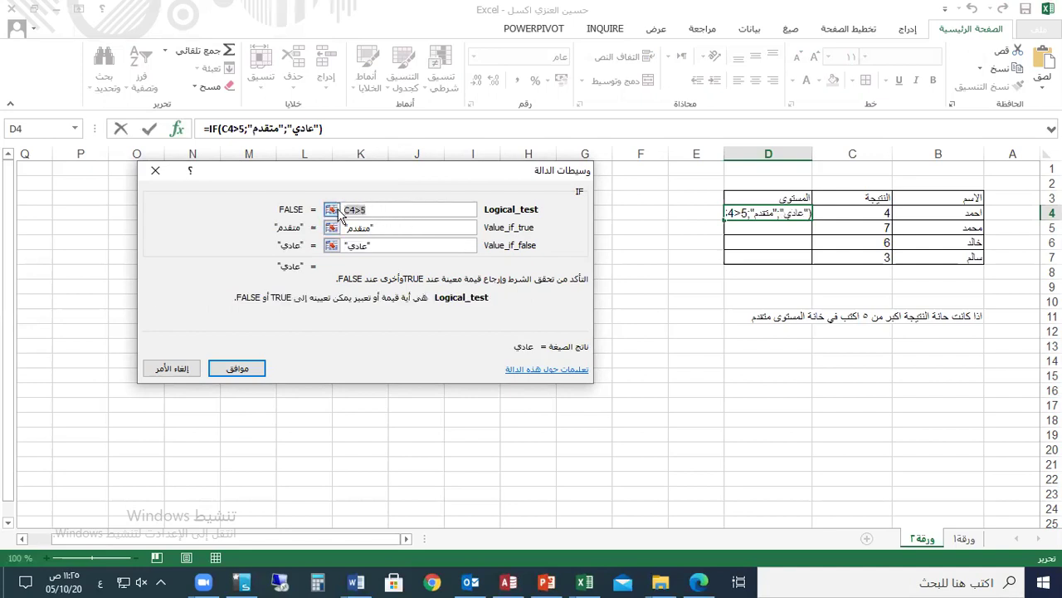
click(420, 209)
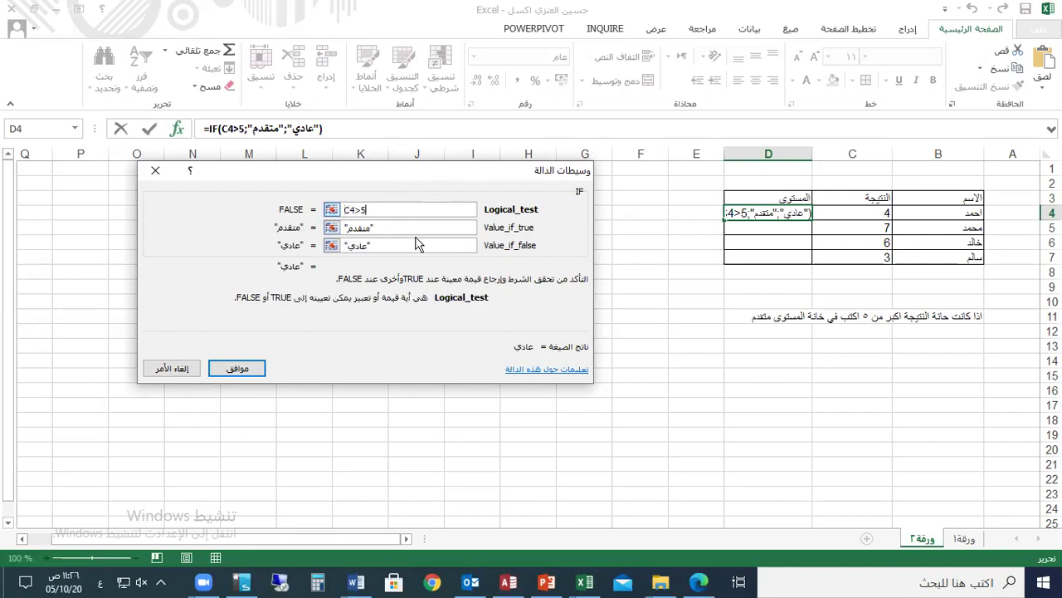
click(405, 227)
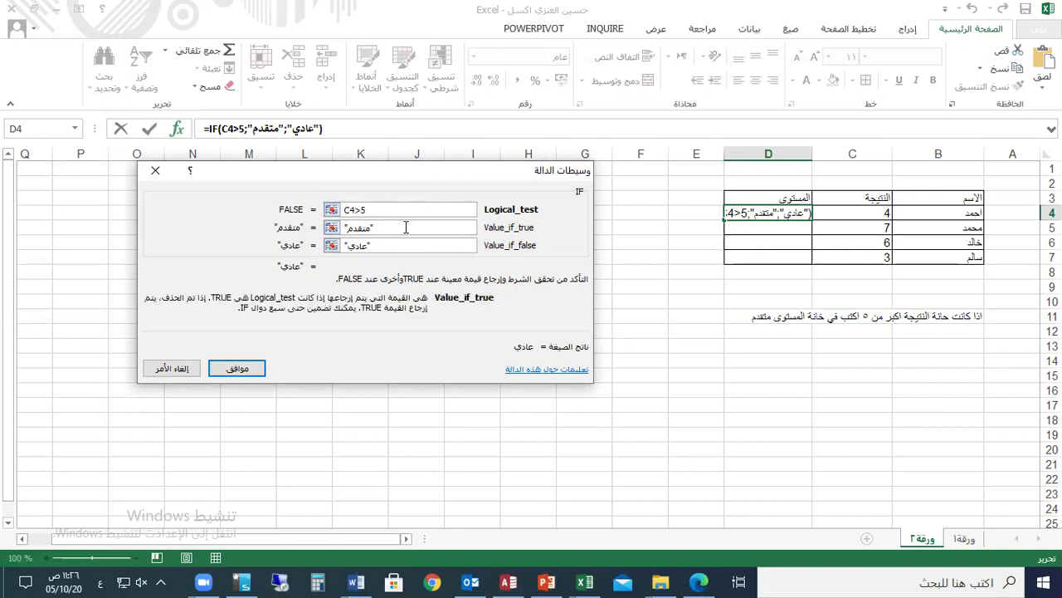
click(401, 246)
click(399, 247)
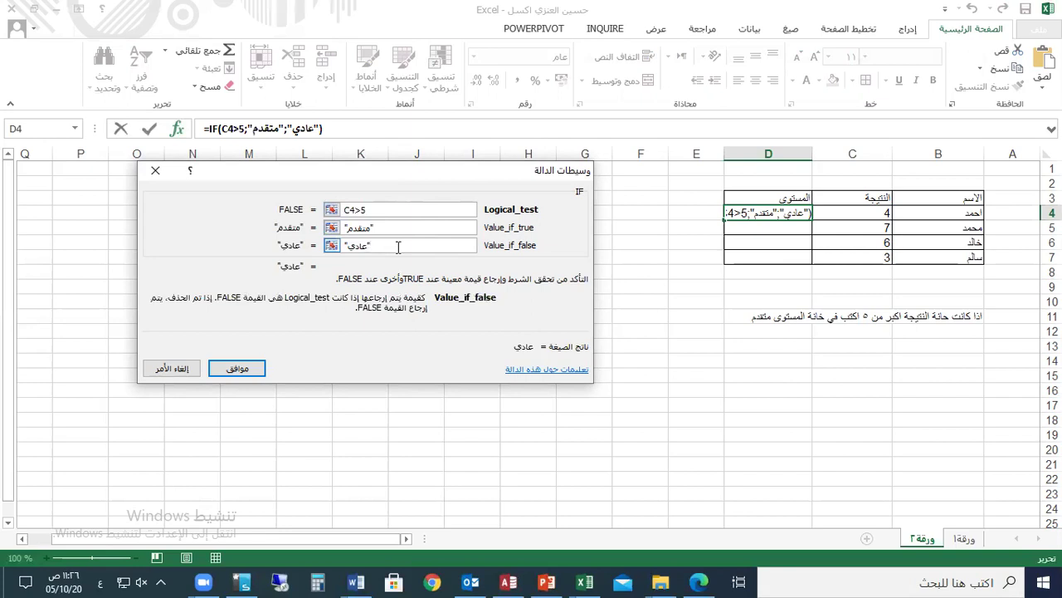
click(399, 211)
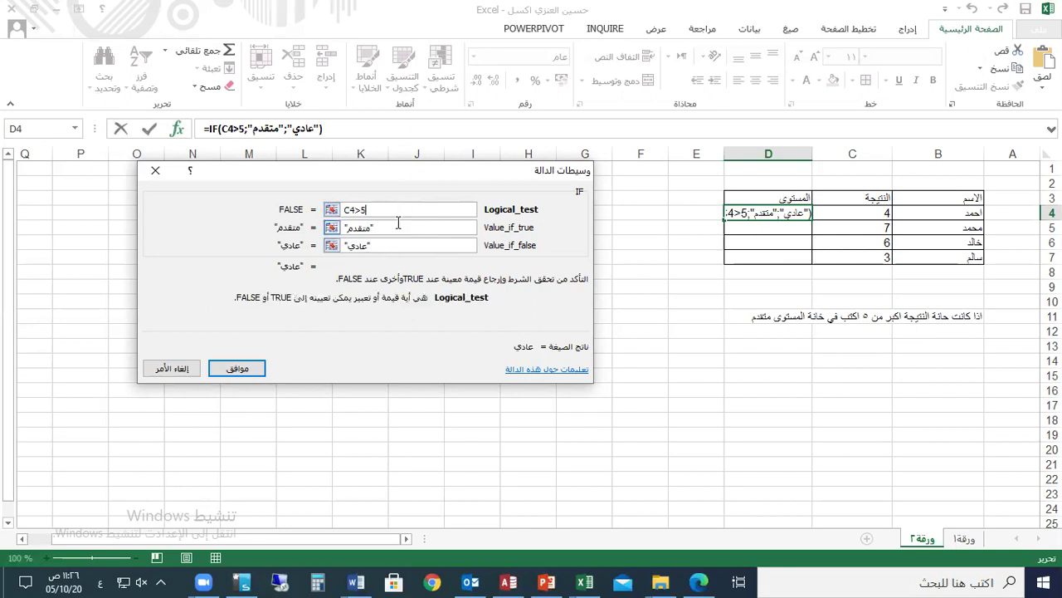
click(396, 230)
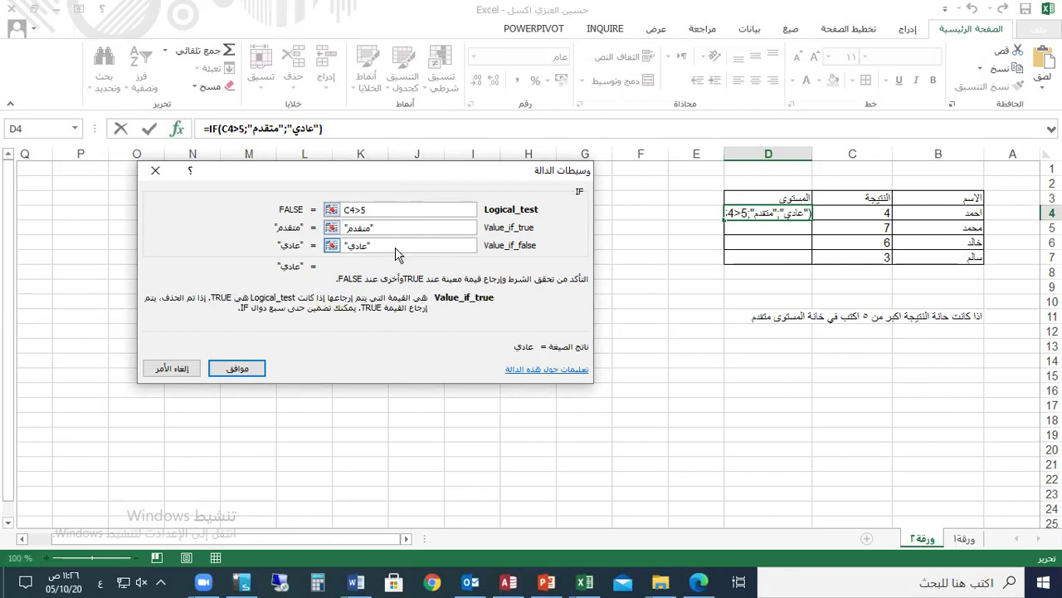
click(253, 367)
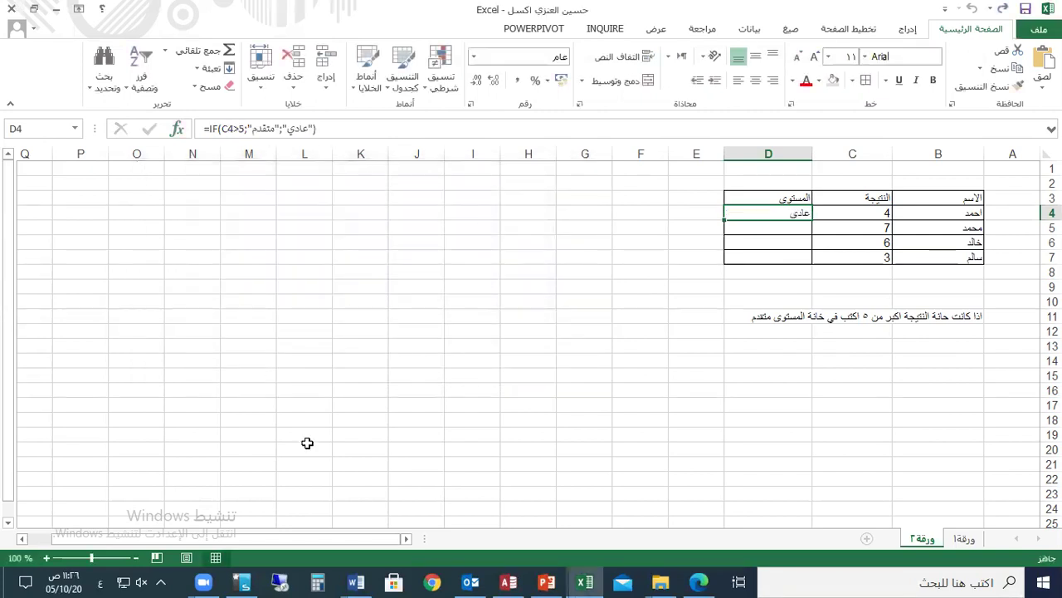
Fill the IF formula from D4 down to D7.
click(835, 214)
click(778, 212)
drag(725, 220, 732, 263)
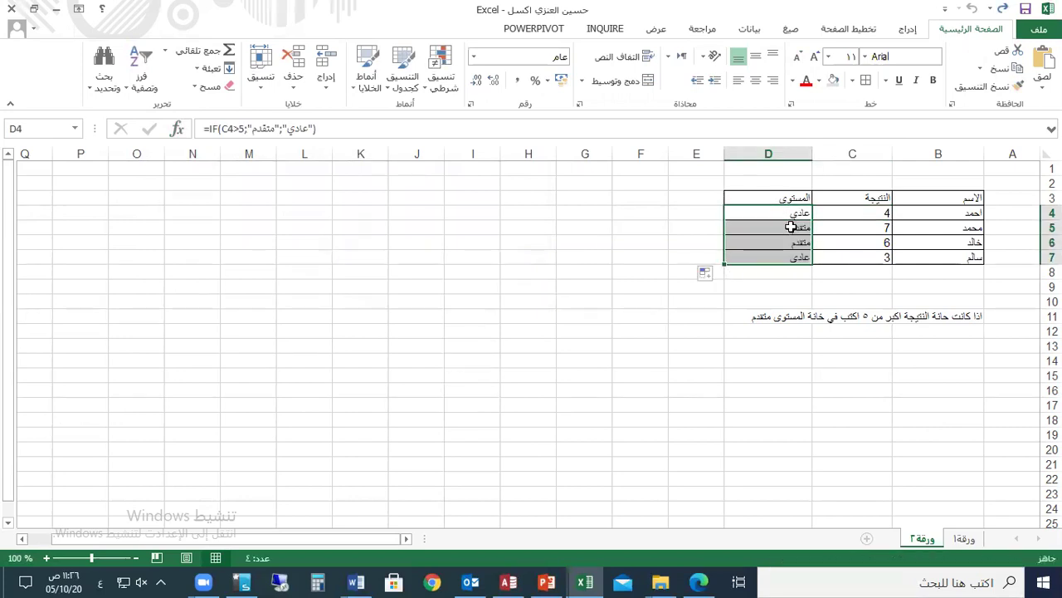
Examine the level and formula of each student in D4:D7.
click(793, 231)
click(797, 241)
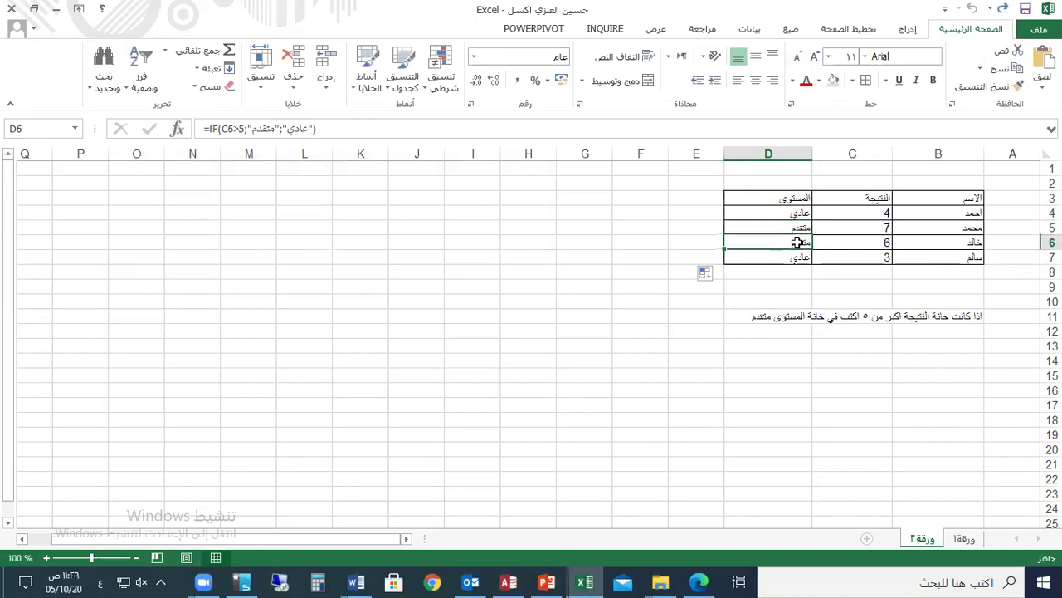
click(797, 258)
click(785, 238)
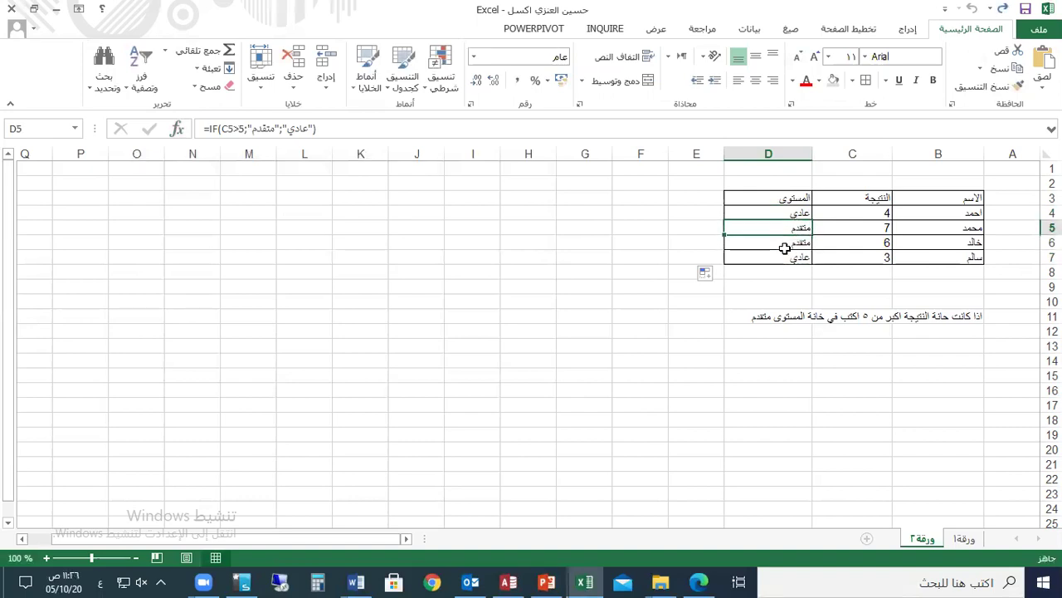
click(790, 255)
key(Up)
key(Up)
key(Up)
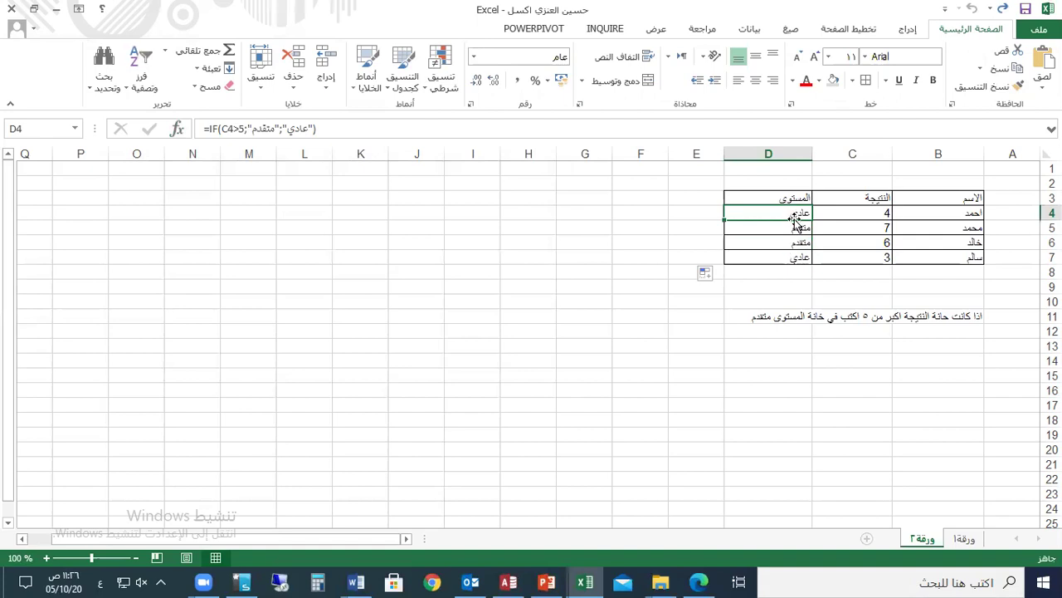
Clear the level formulas in D4:D7.
drag(789, 209, 789, 258)
key(Delete)
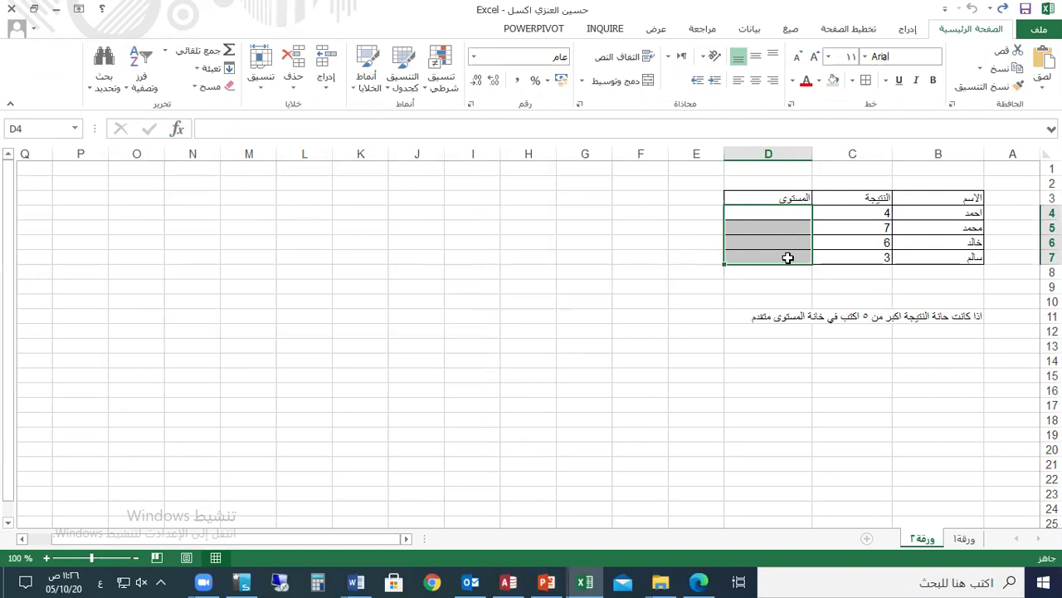
Edit the condition text in B11 so it reads اكبر من او تساوي ٤.
click(953, 324)
double_click(952, 312)
text(من)
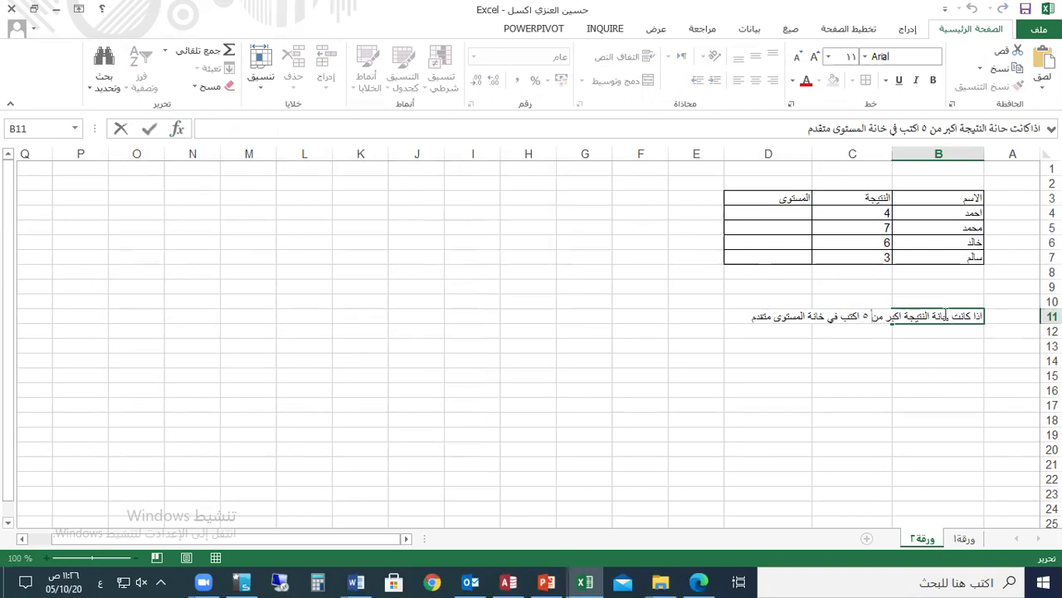
text( او ت)
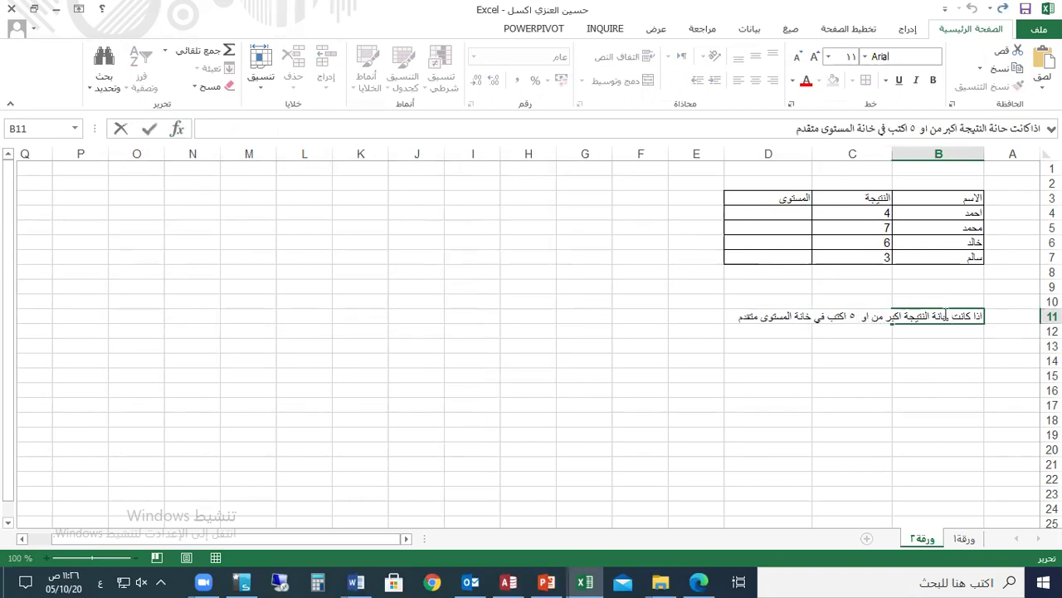
text(ساوي)
key(Delete)
text(٤)
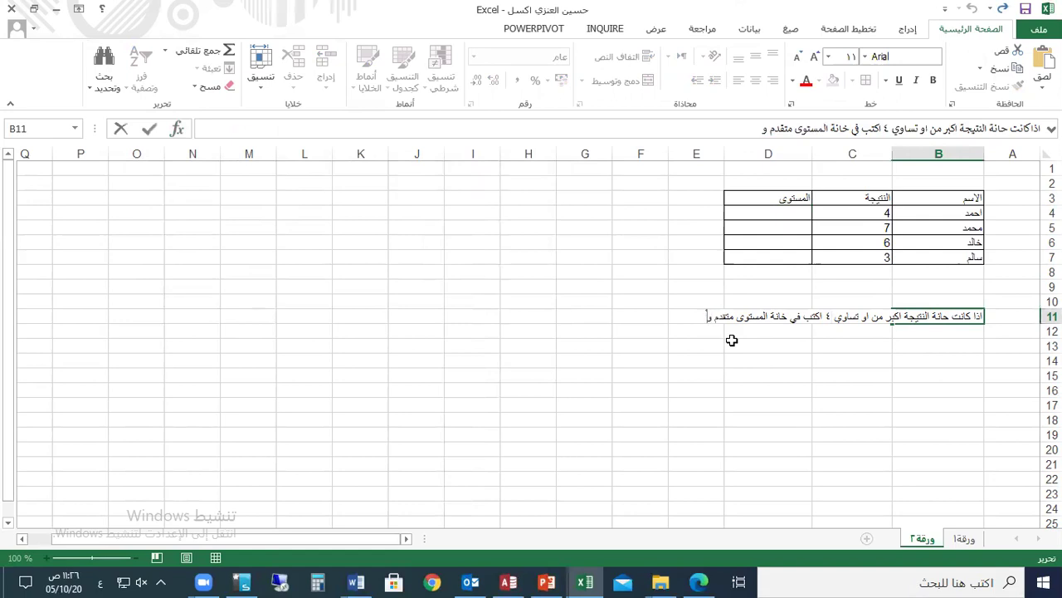
Append واذا لم تكن كذلك اكتب عادي to the condition text in B11.
text(كن)
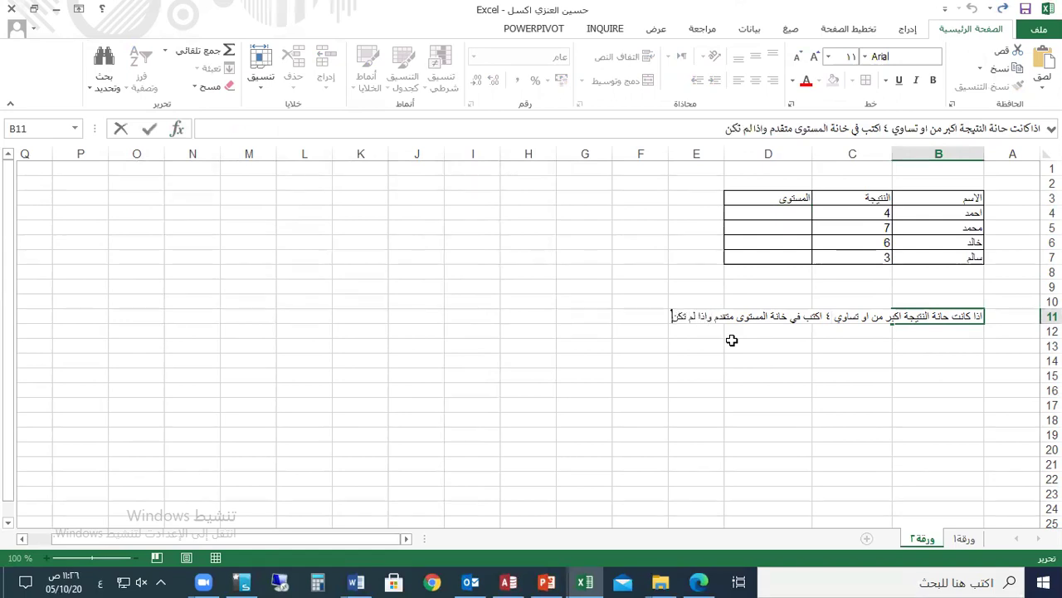
text( كذلك اكتب)
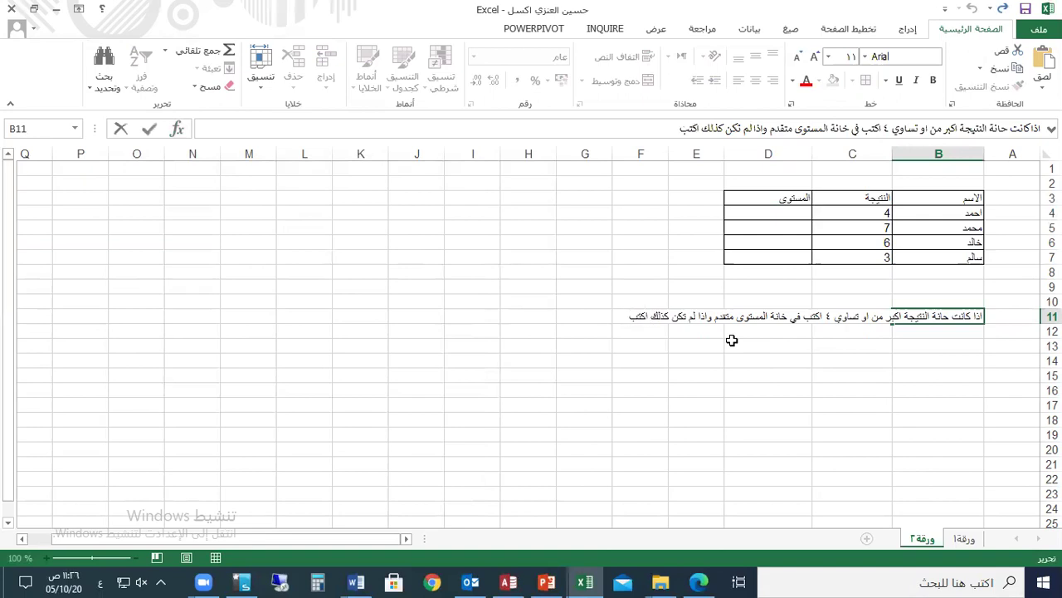
text( عادي)
key(Return)
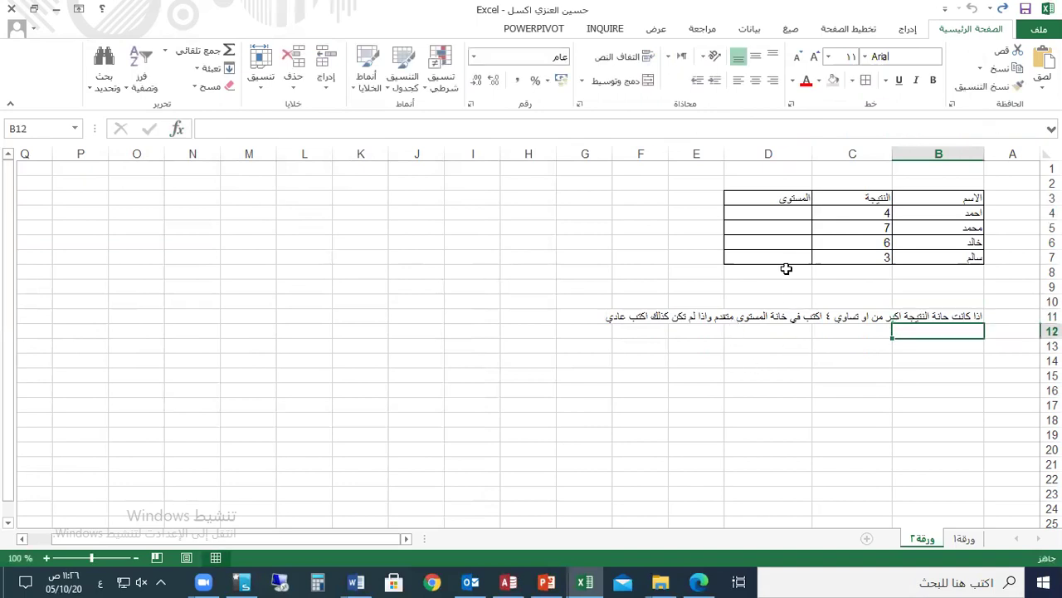
Insert the IF function in D4, choosing it from the list of all functions.
click(764, 214)
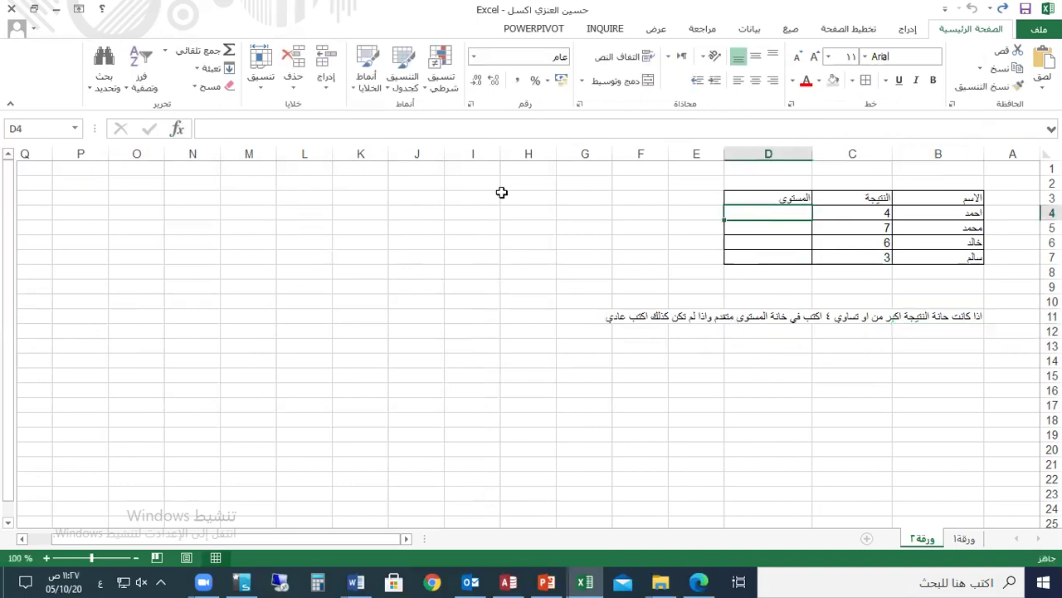
click(179, 131)
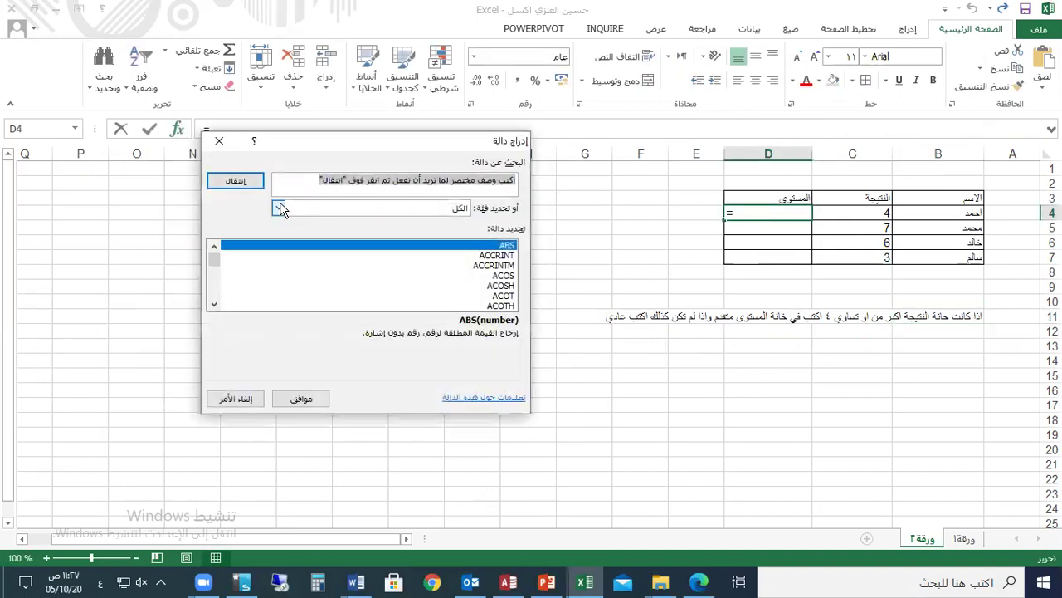
click(280, 207)
click(318, 233)
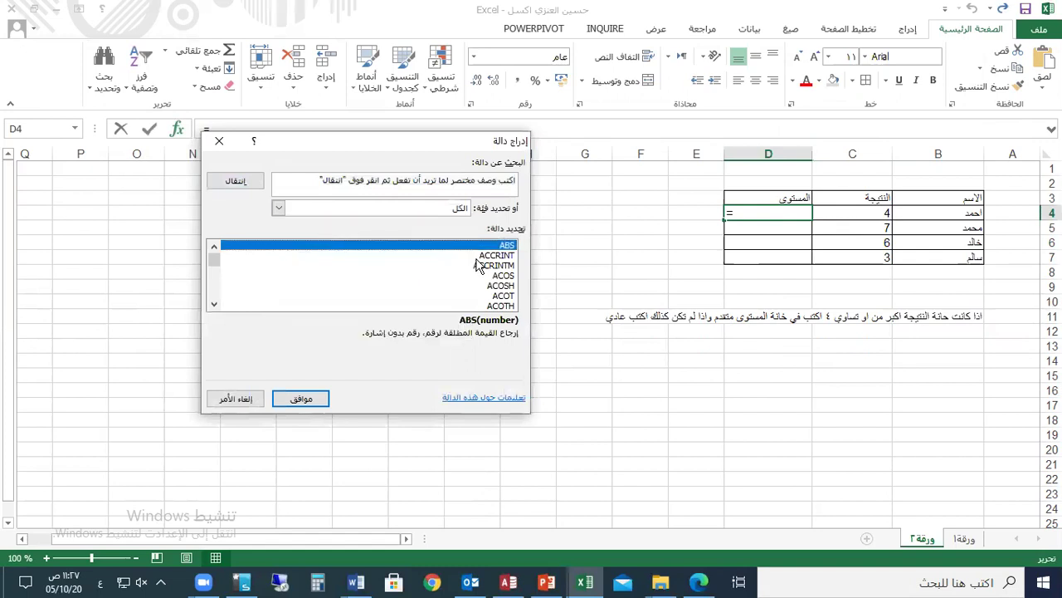
click(279, 209)
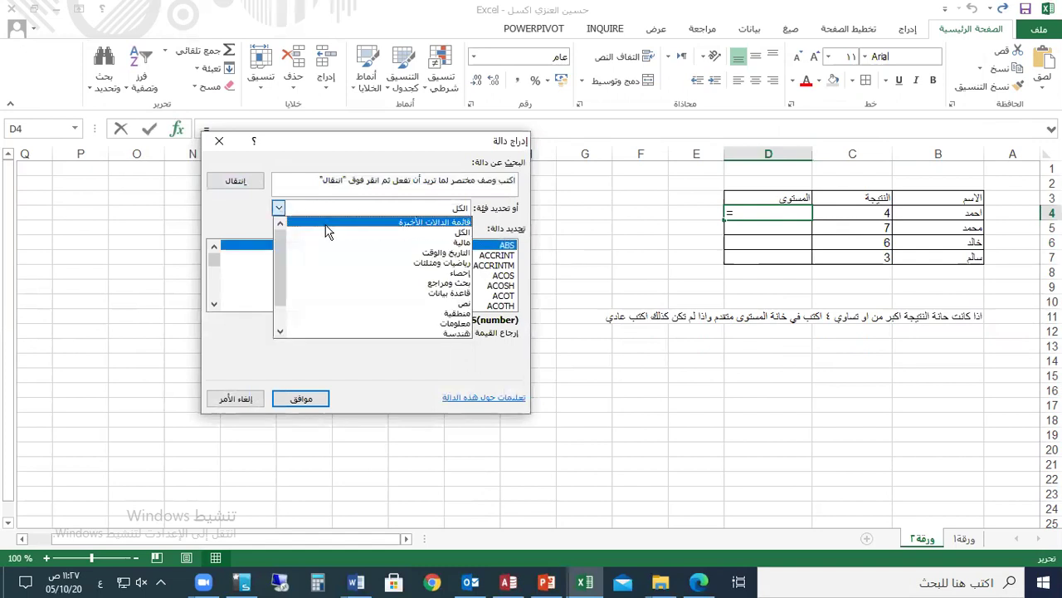
click(347, 236)
click(454, 266)
scroll(448, 270, down, 8)
scroll(448, 270, down, 20)
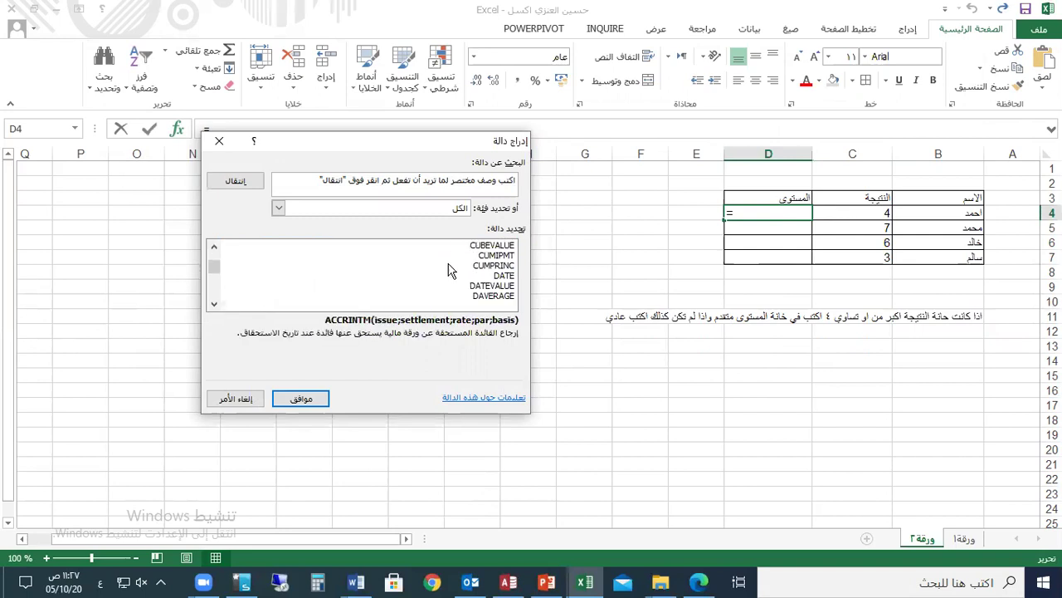
scroll(448, 270, down, 20)
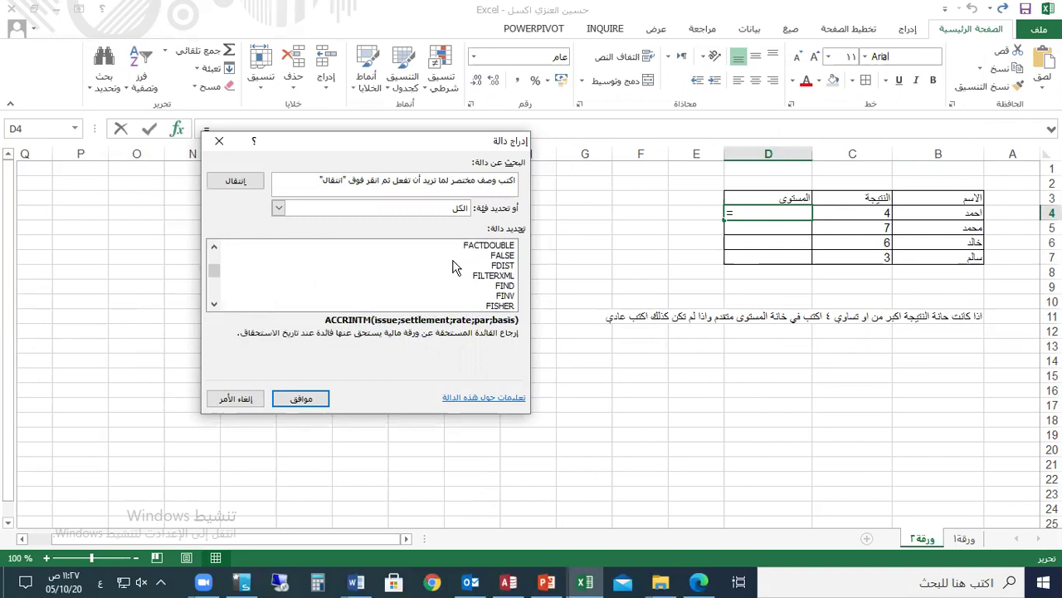
scroll(471, 266, down, 8)
scroll(472, 270, down, 7)
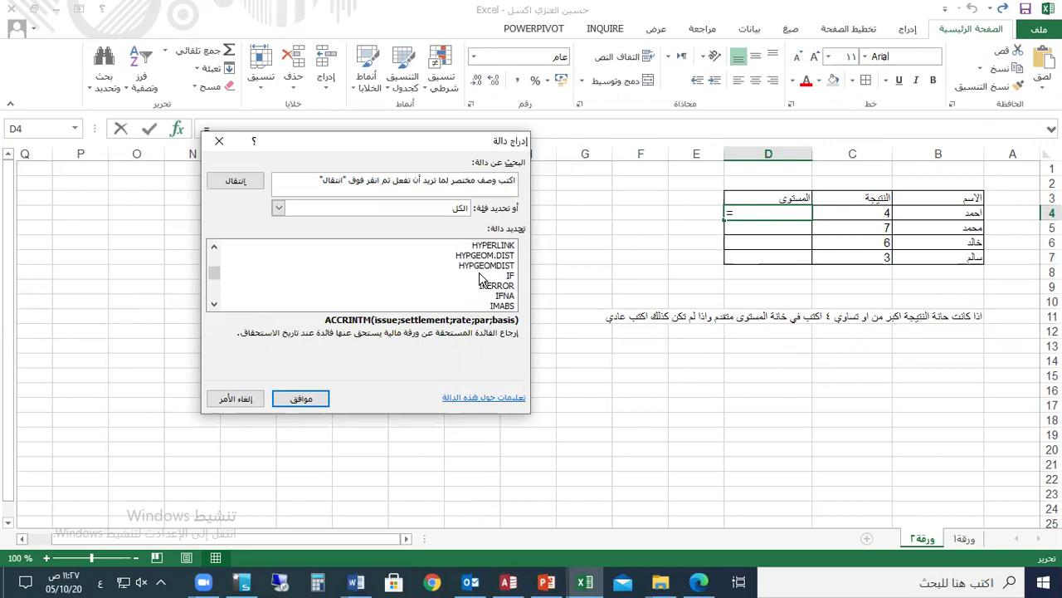
click(481, 275)
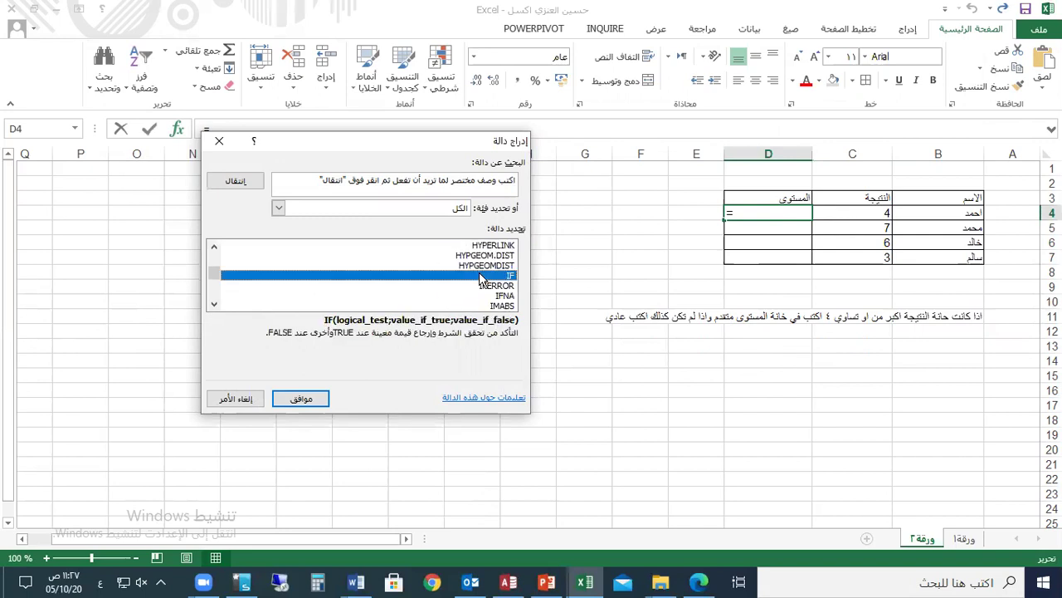
click(320, 400)
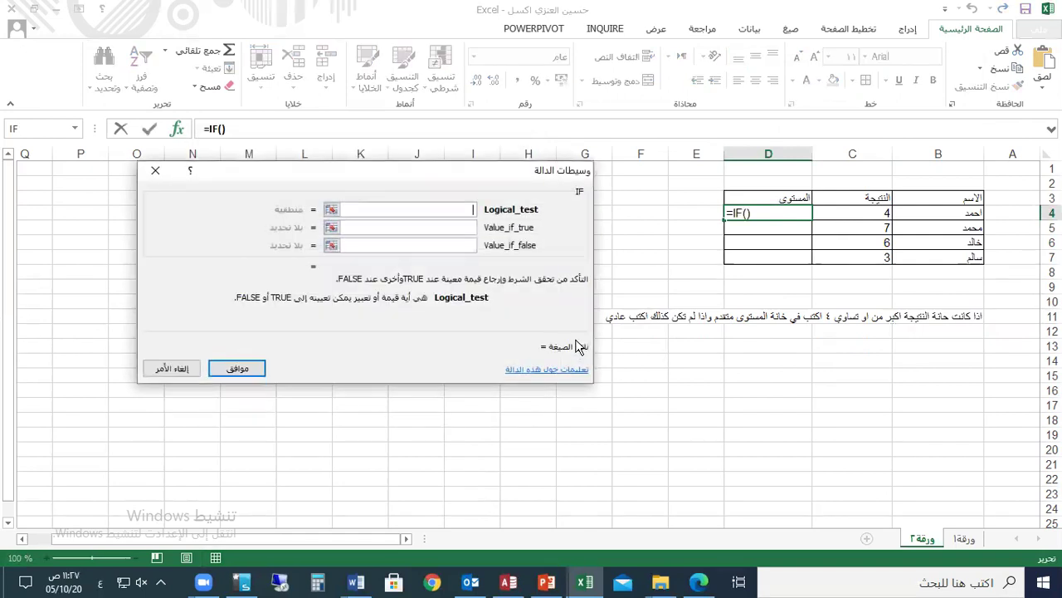
Set the logical test of the IF function in D4 to C4>=4.
click(825, 213)
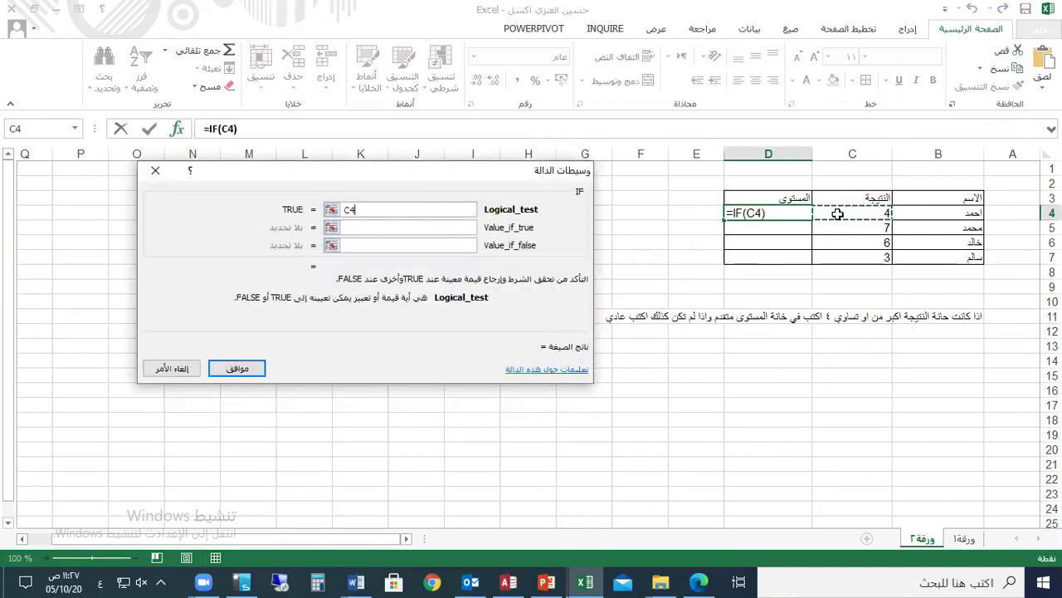
key(super+space)
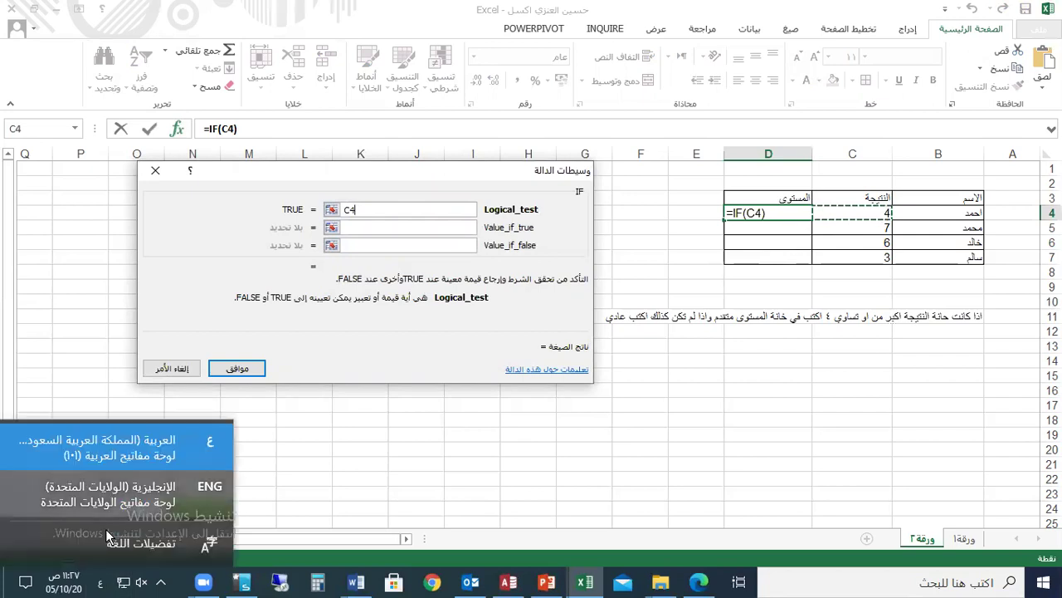
text(>=)
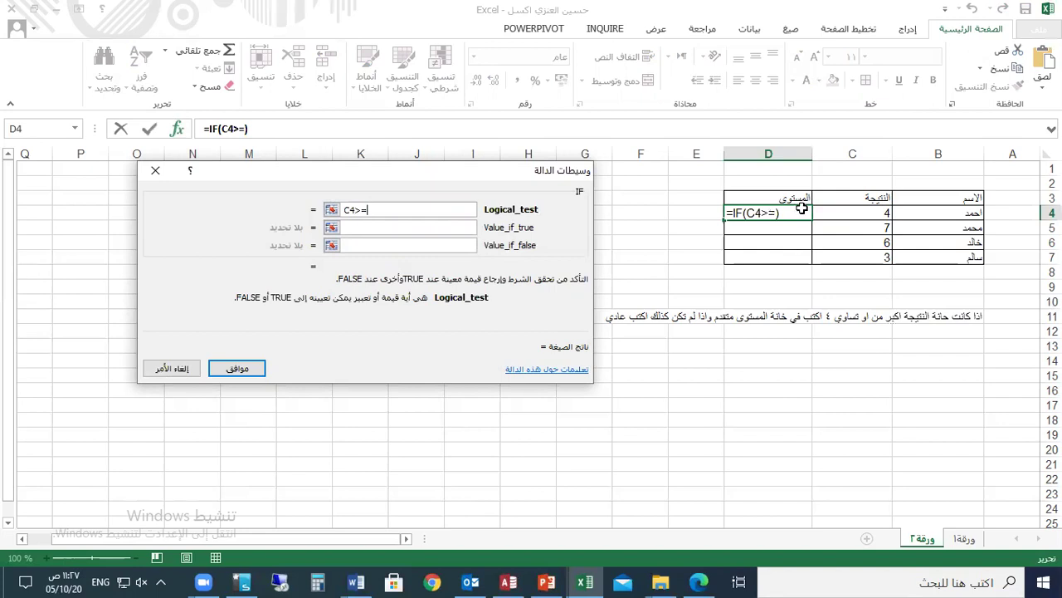
text(4)
Make the IF function return متقدم if true and عادي if false, and fill the formula down to D7.
click(372, 230)
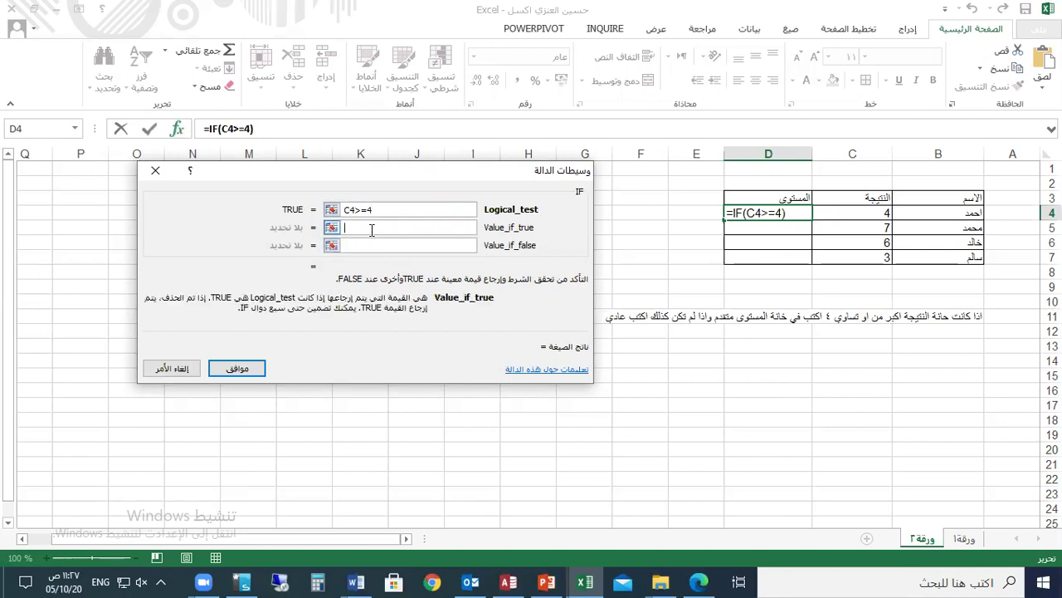
key(alt+shift)
text(متقدم)
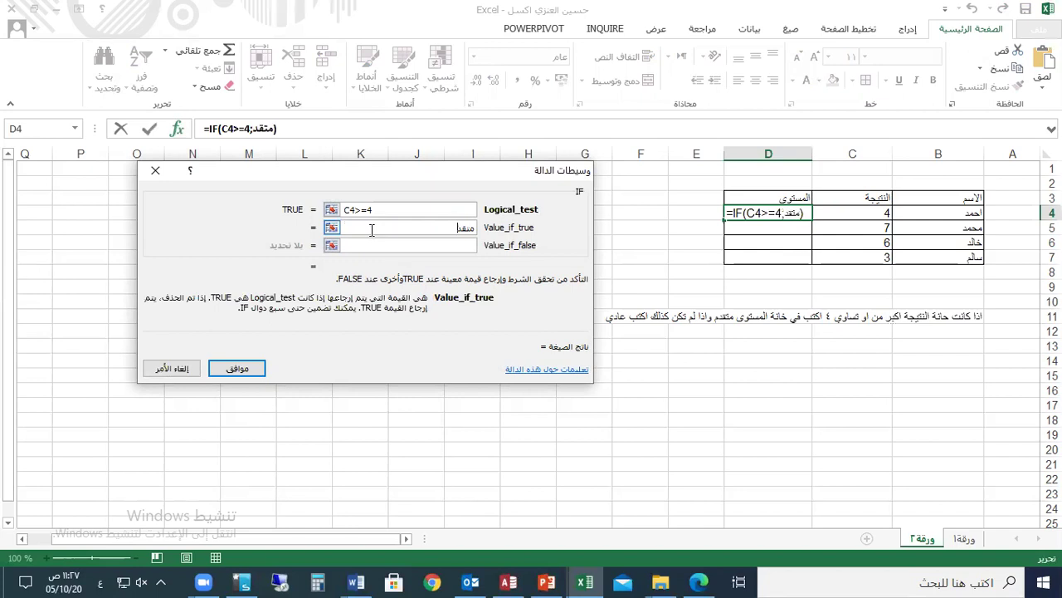
click(403, 244)
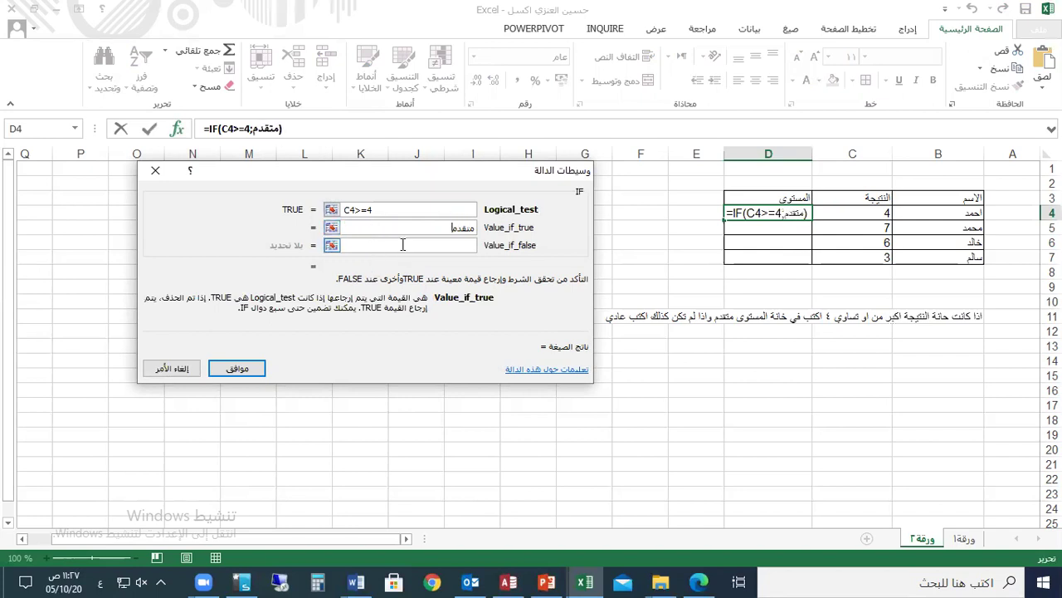
text(عادي)
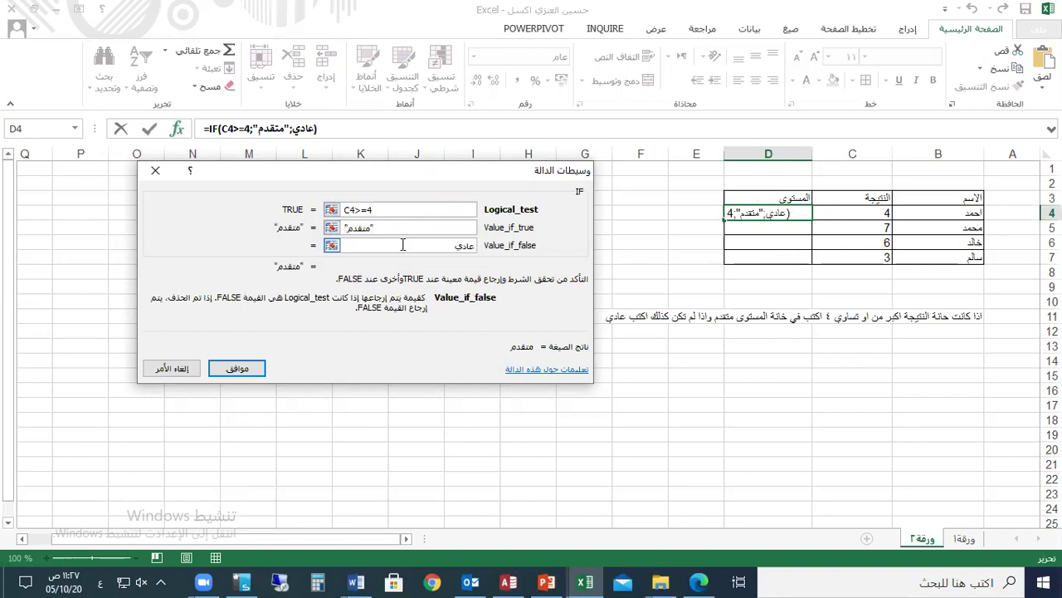
click(241, 370)
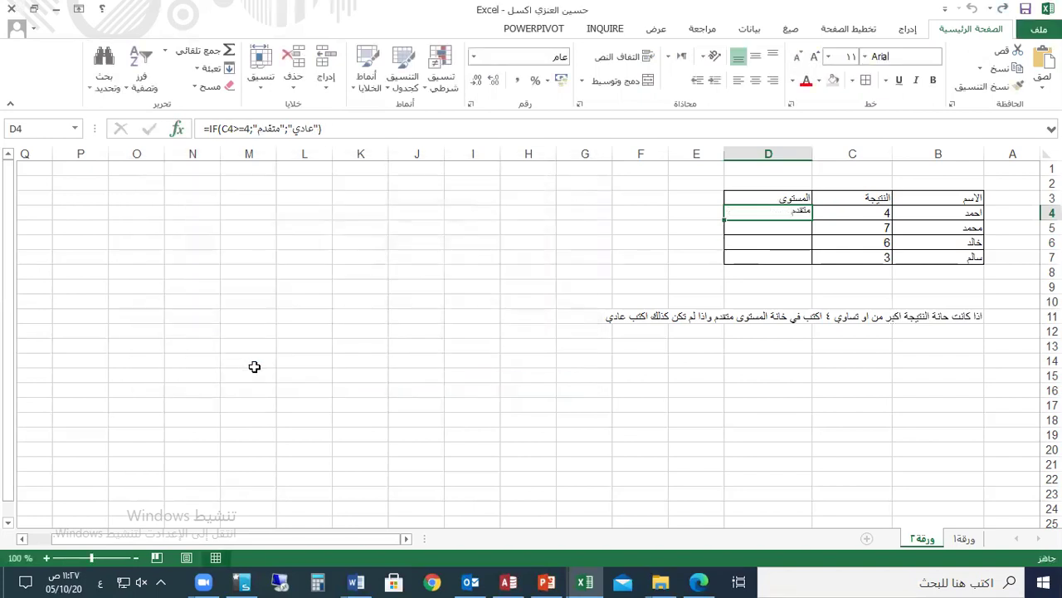
drag(725, 219, 725, 264)
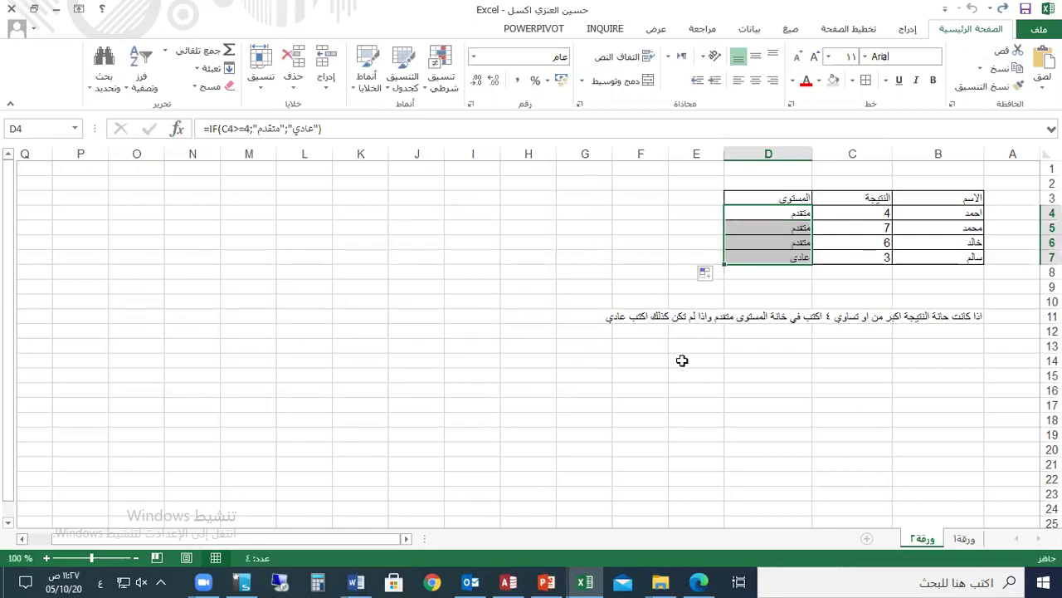
Clear the متقدم/عادي level formulas in D4:D7.
click(769, 214)
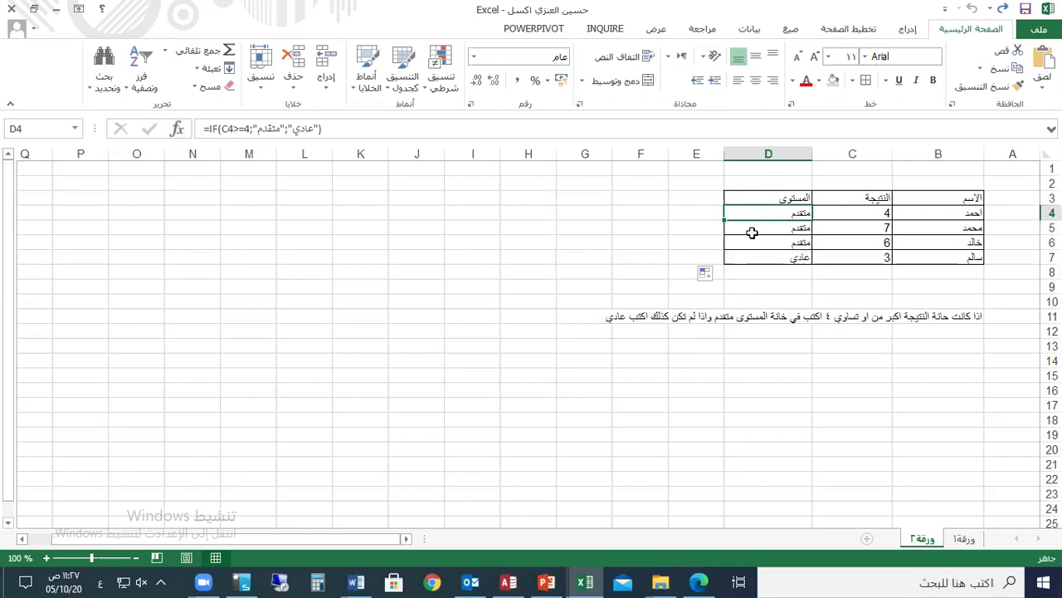
drag(764, 217, 770, 259)
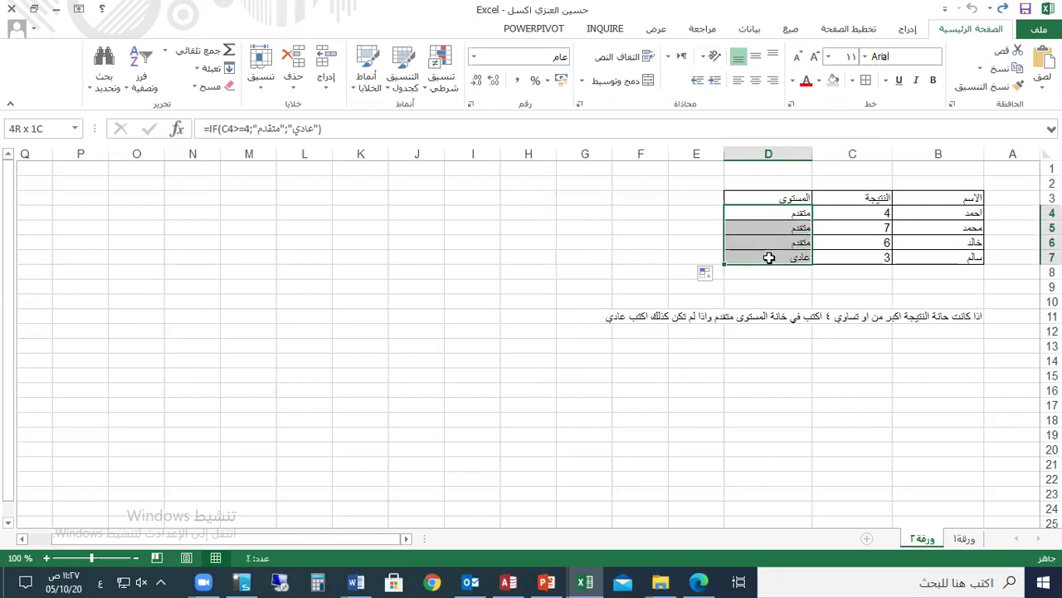
key(Delete)
Insert the IF function in D4 with C4=7 as the logical test.
click(770, 215)
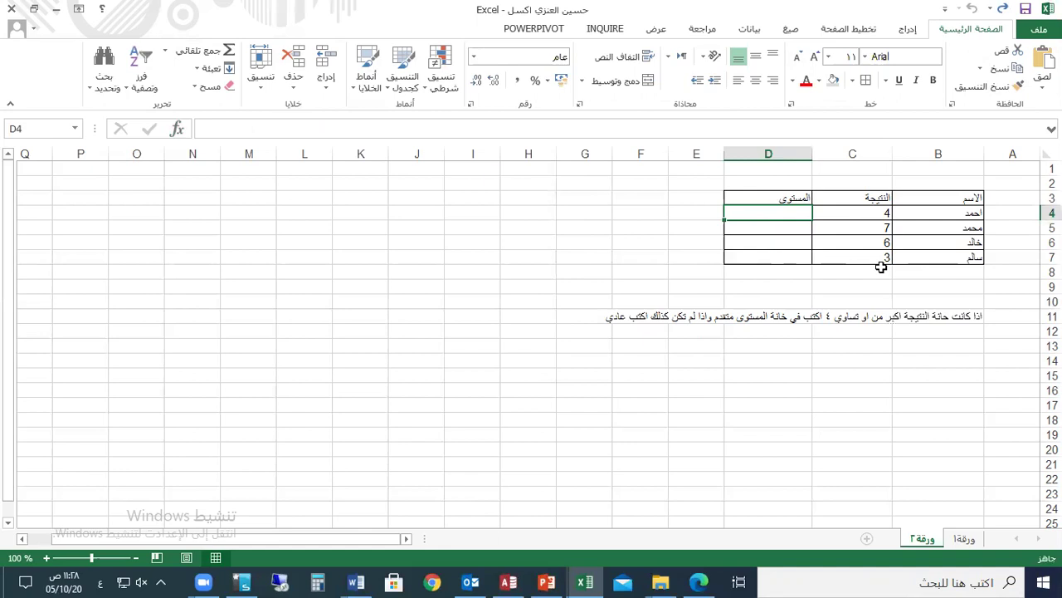
click(177, 129)
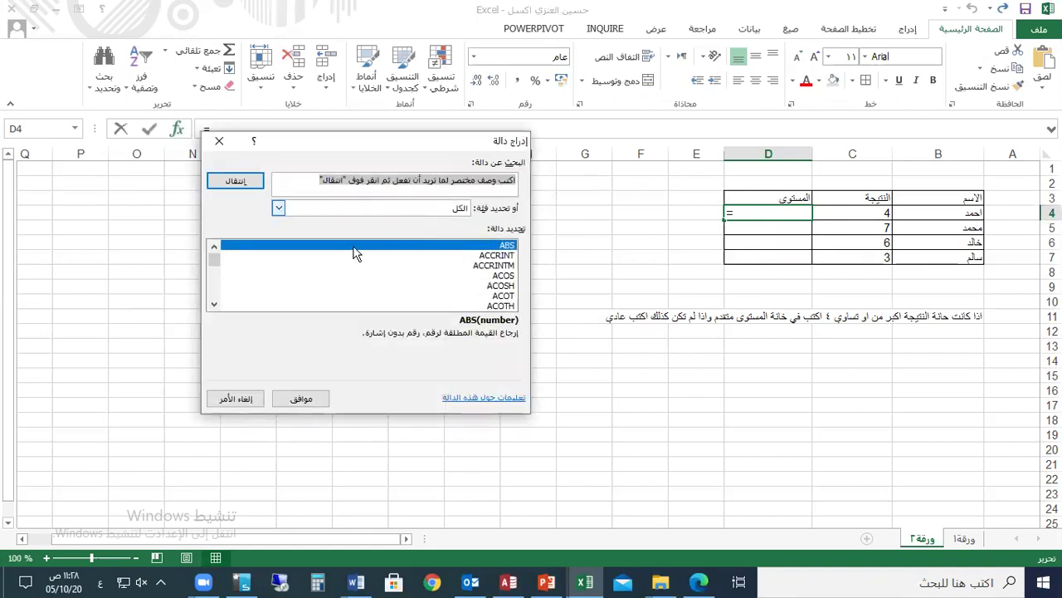
click(435, 276)
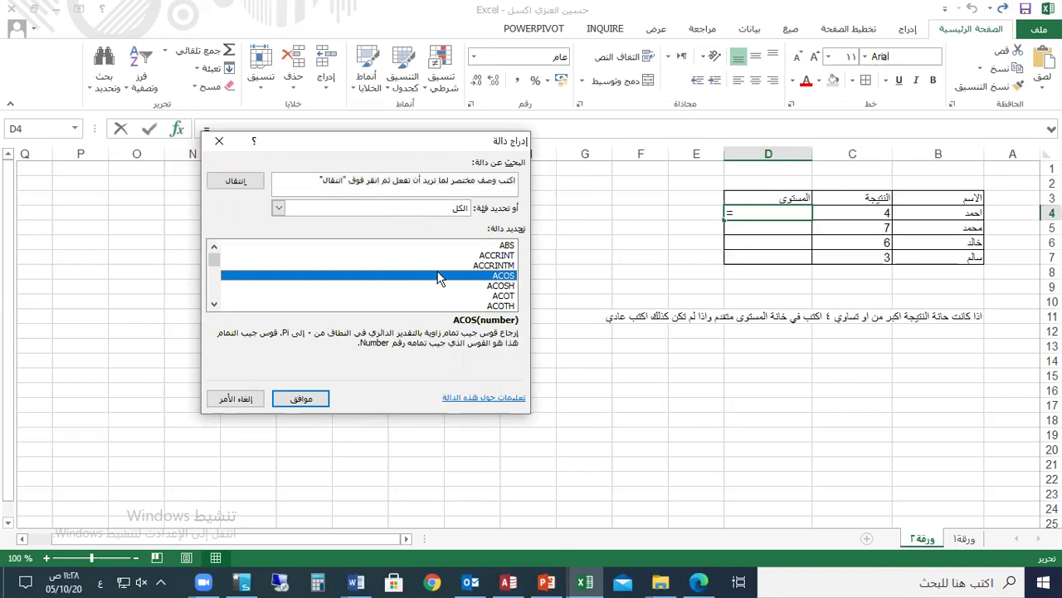
key(alt+shift)
key(i)
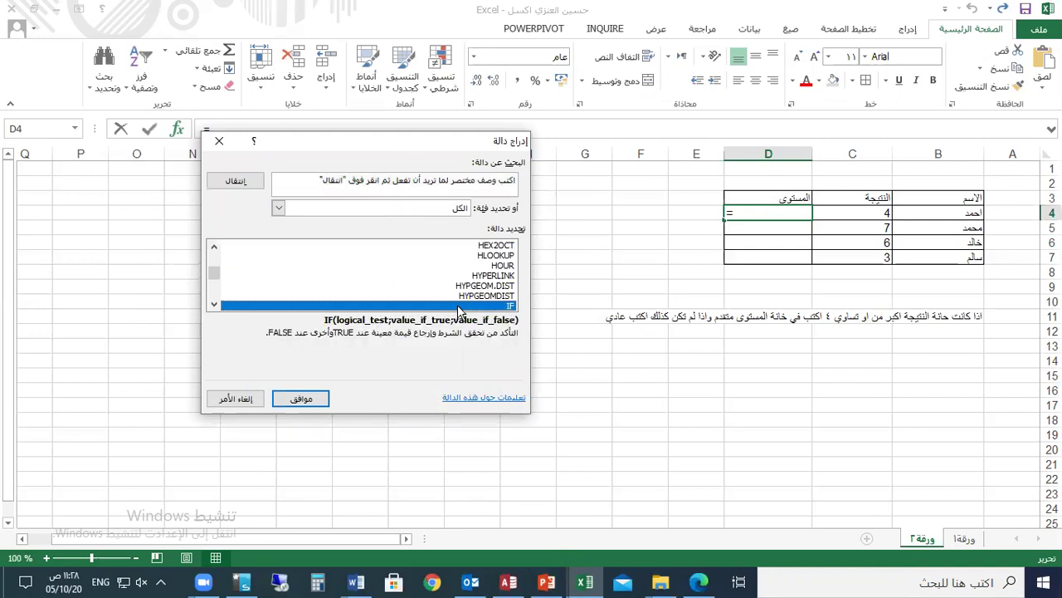
click(311, 392)
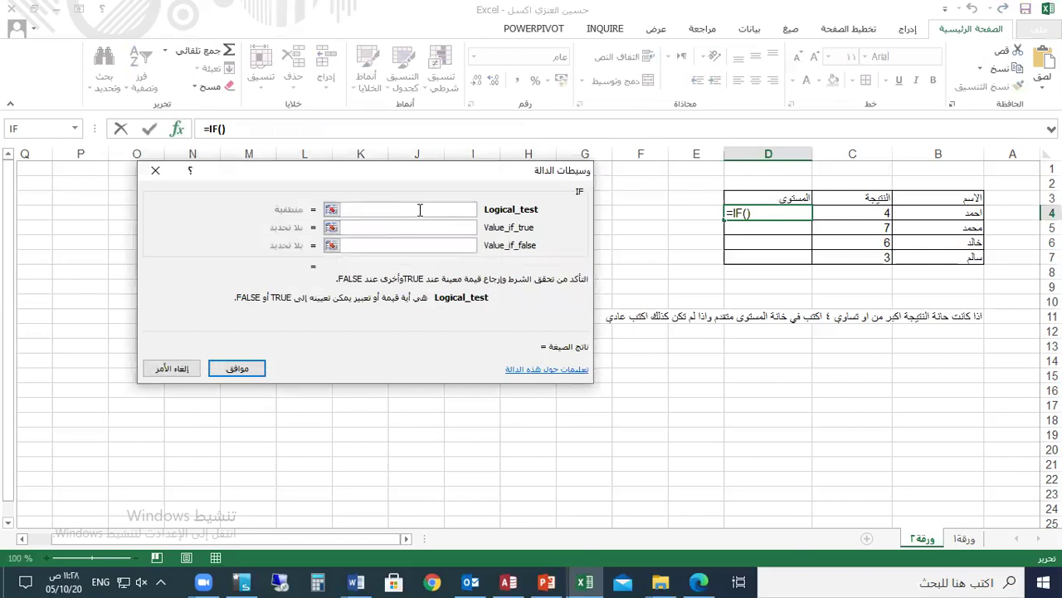
click(829, 215)
text(=7)
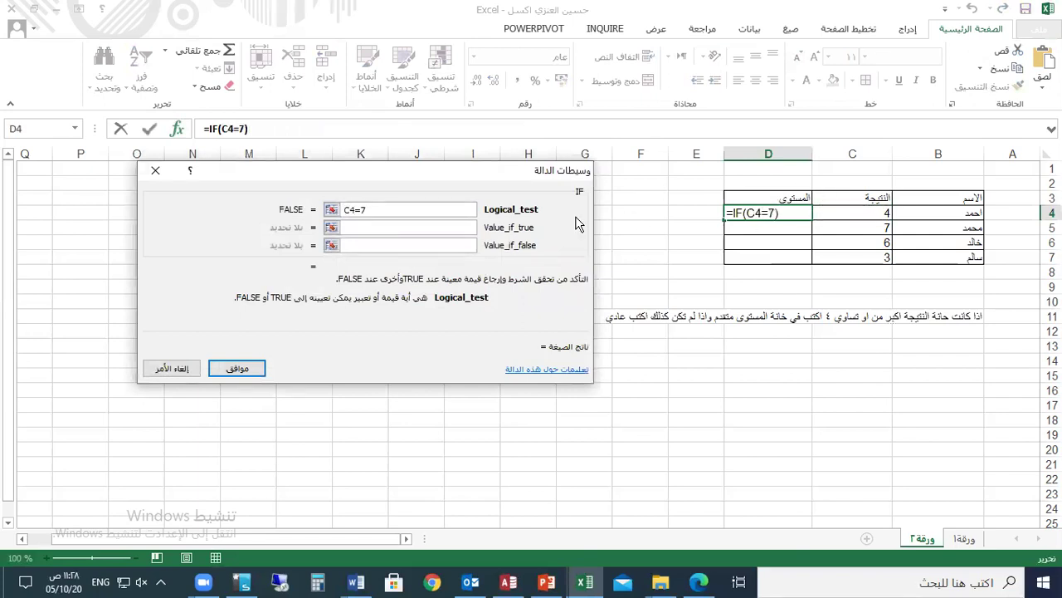
Make the IF function return ناجح if true and راسب if false, and fill the formula down to D7.
click(424, 226)
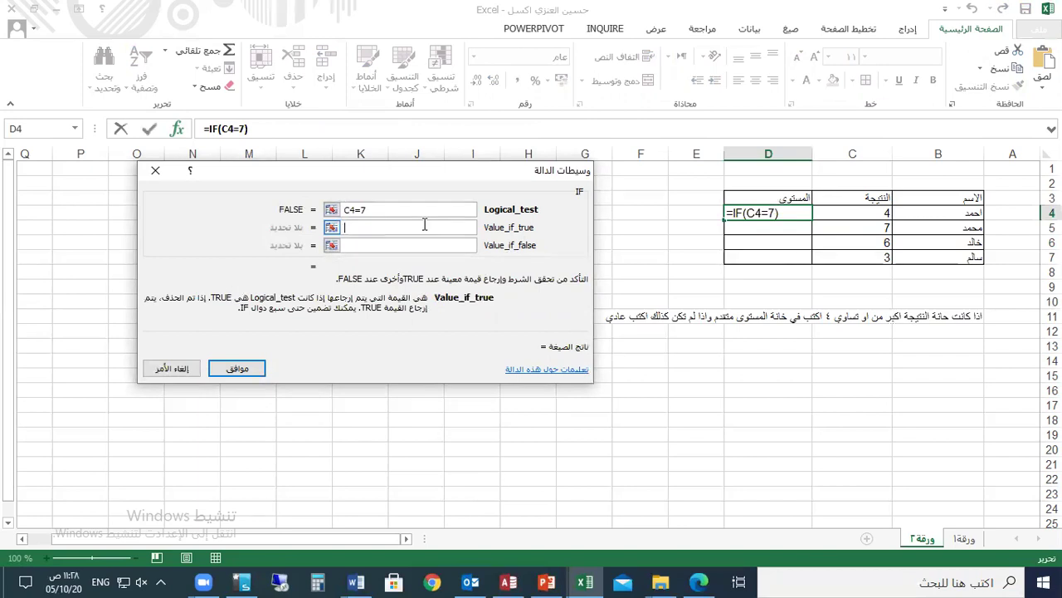
key(alt+shift)
text(ناجح)
click(429, 244)
text(راسب)
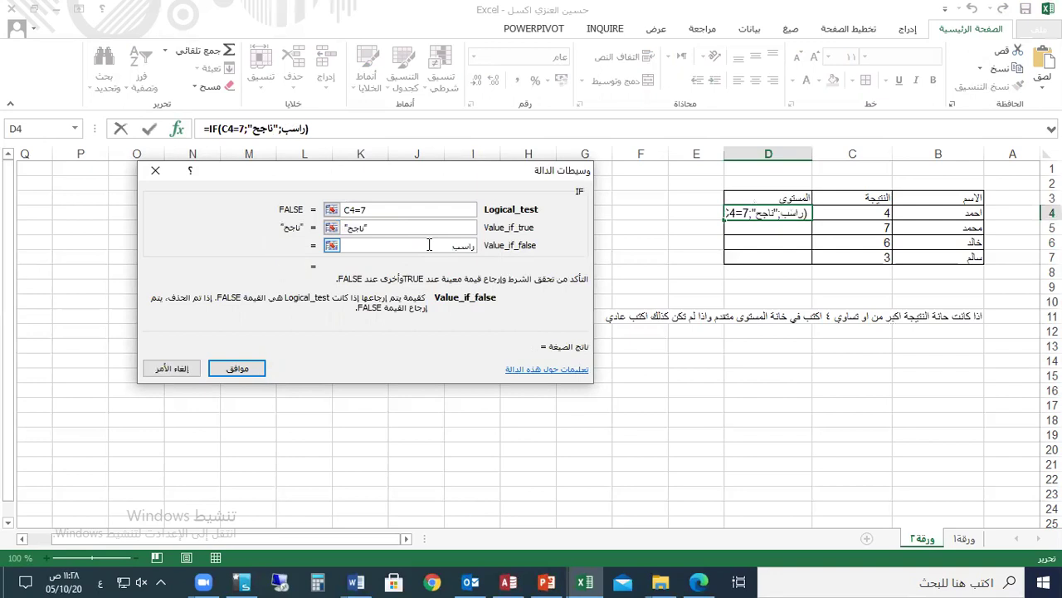
click(236, 369)
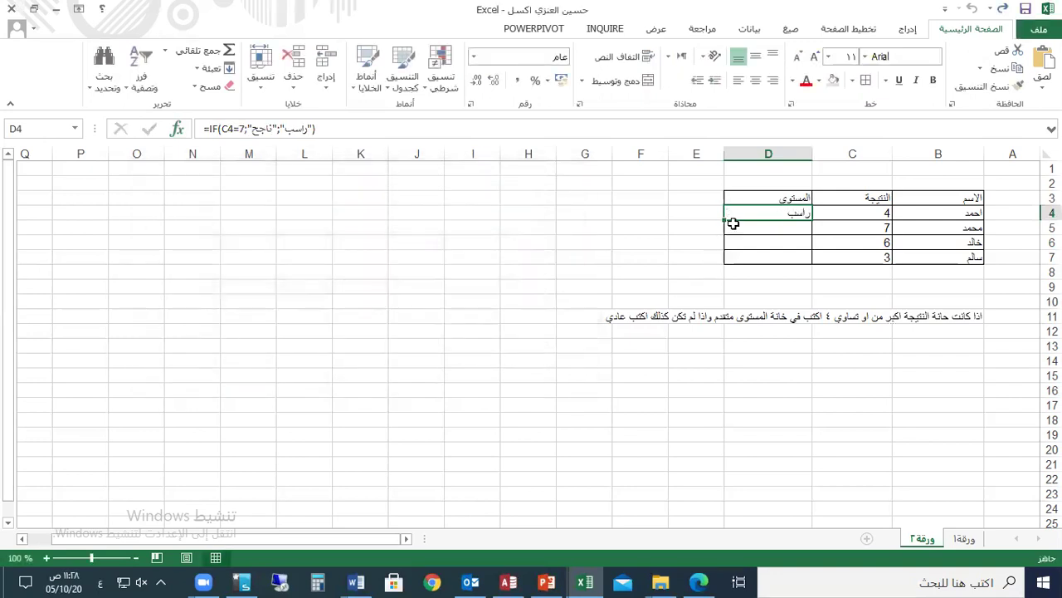
drag(725, 220, 734, 263)
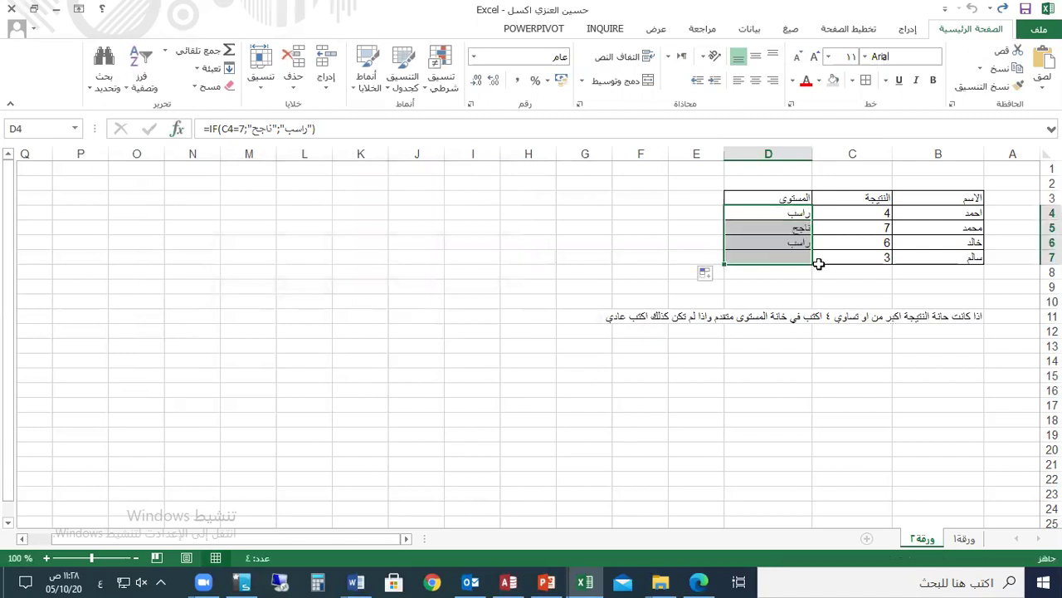
Clear the ناجح/راسب level formulas in D4:D7.
click(777, 213)
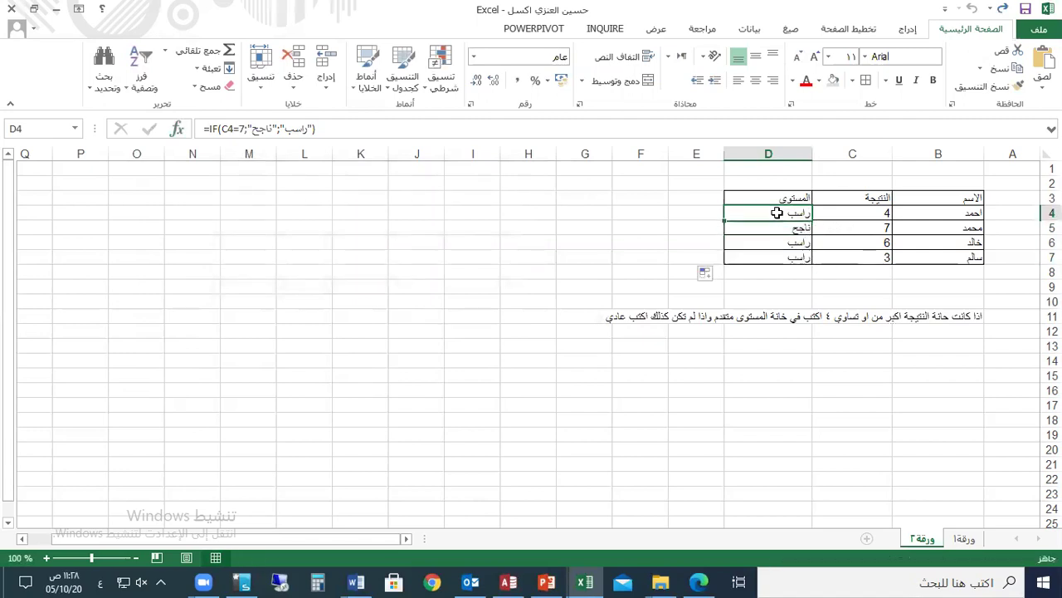
drag(773, 216, 775, 254)
key(Delete)
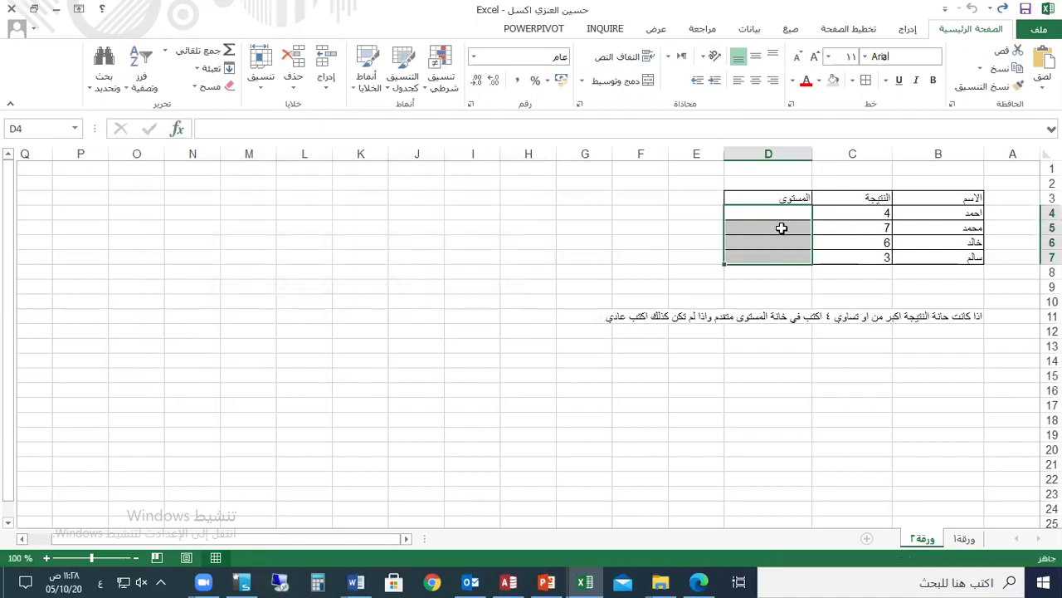
click(782, 213)
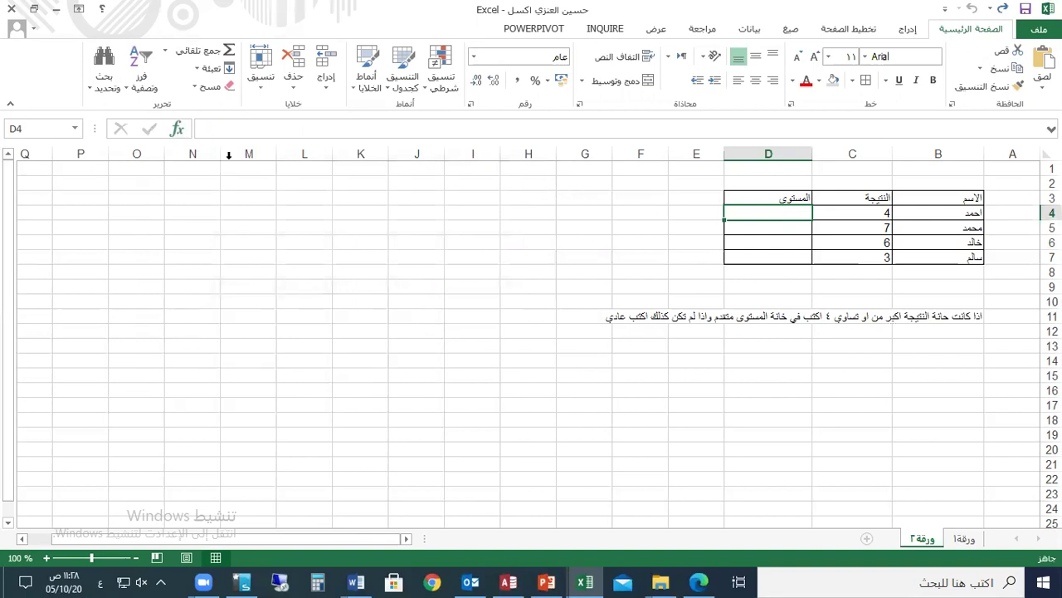
Rewrite the B11 condition after the word اكبر as ٥ اكتب في خانة المستوى متقدم واذا لم تكن كذلك اكتب عادي.
double_click(963, 316)
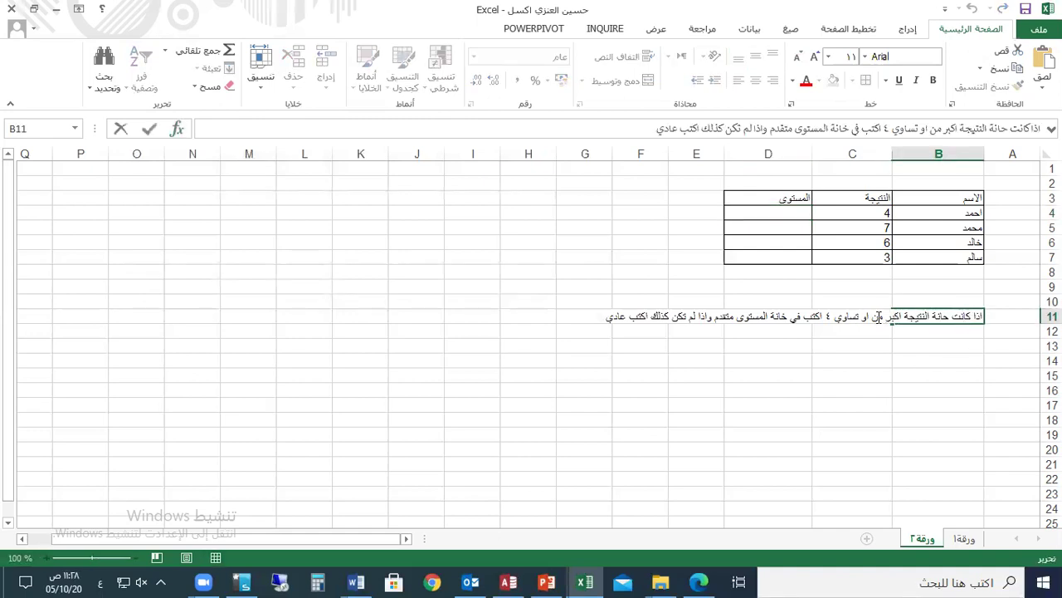
drag(883, 316, 603, 321)
text(ه)
text( اكتب في)
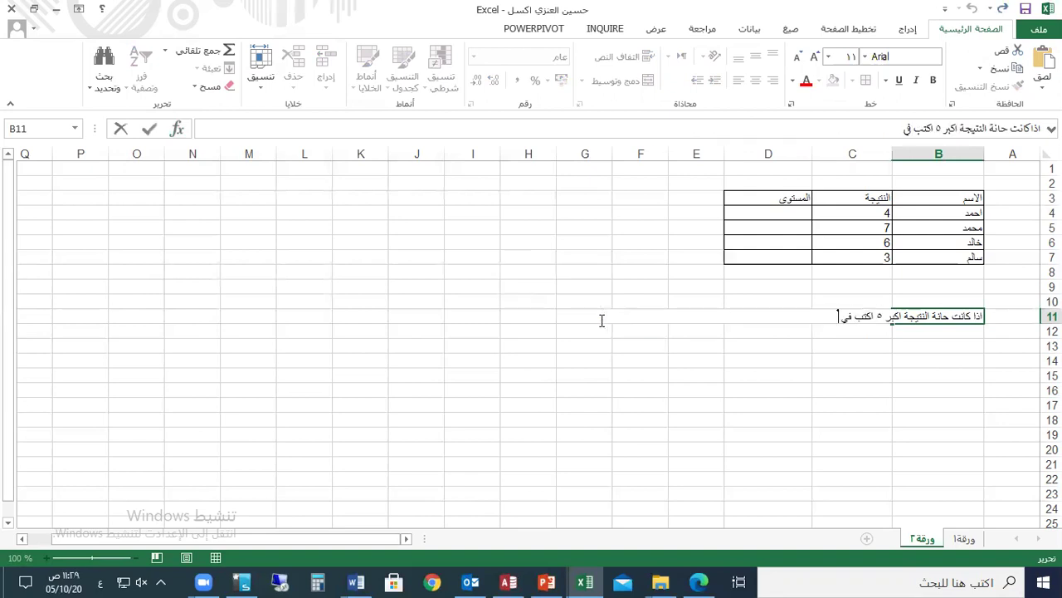
text( خانة المستوى متقدم و)
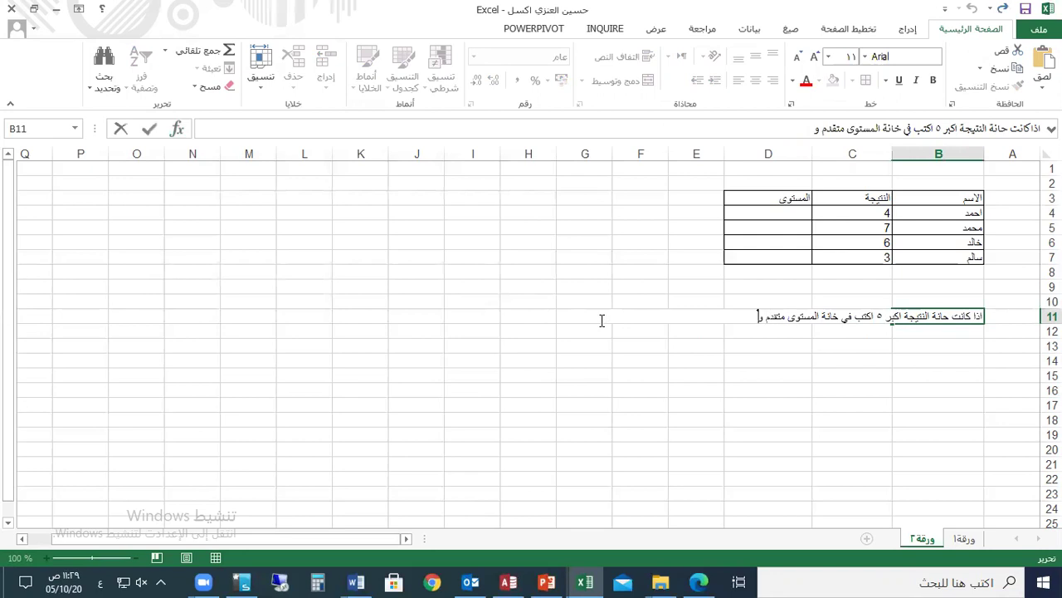
text(اذا لم تكن كذل)
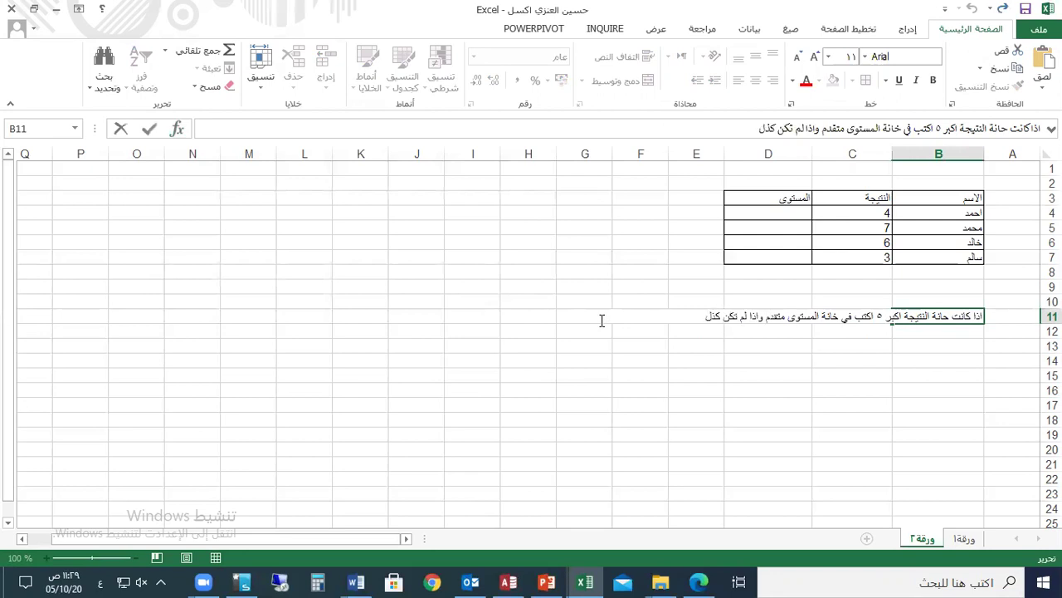
text(ك اكتب عادي)
key(Return)
click(736, 209)
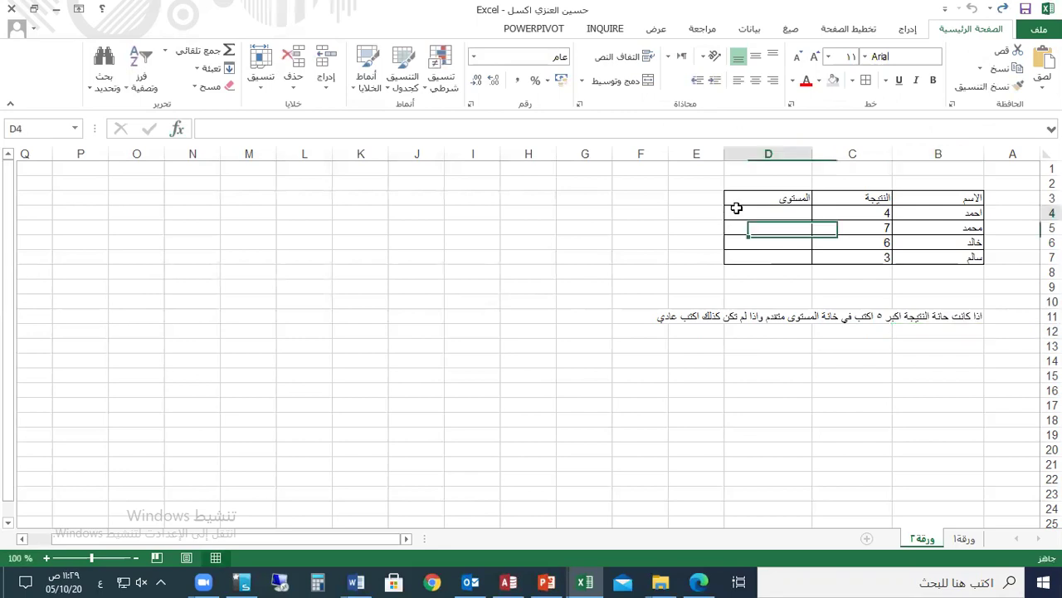
click(177, 128)
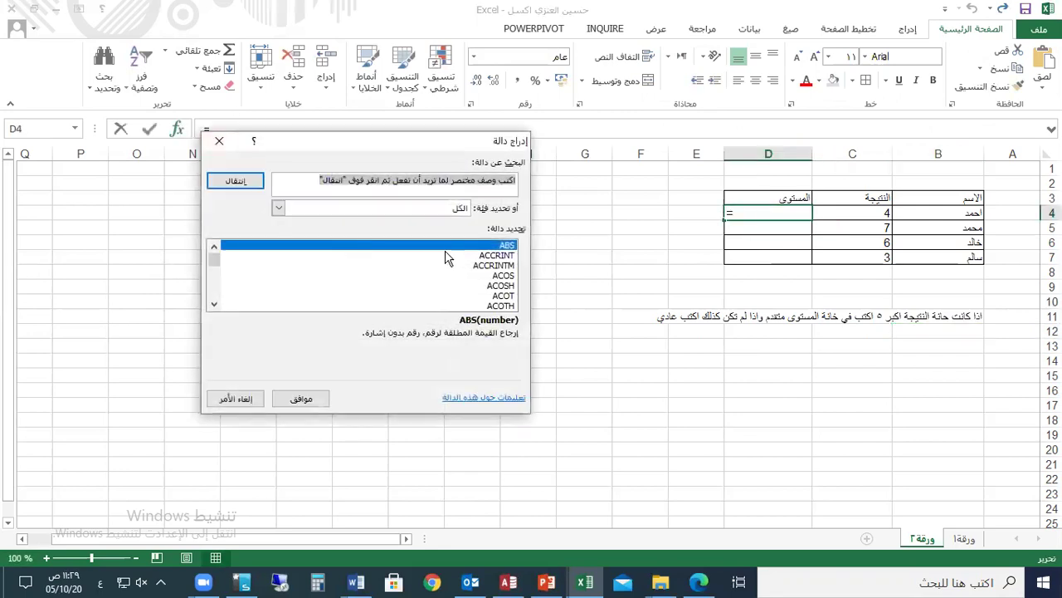
click(278, 207)
click(278, 207)
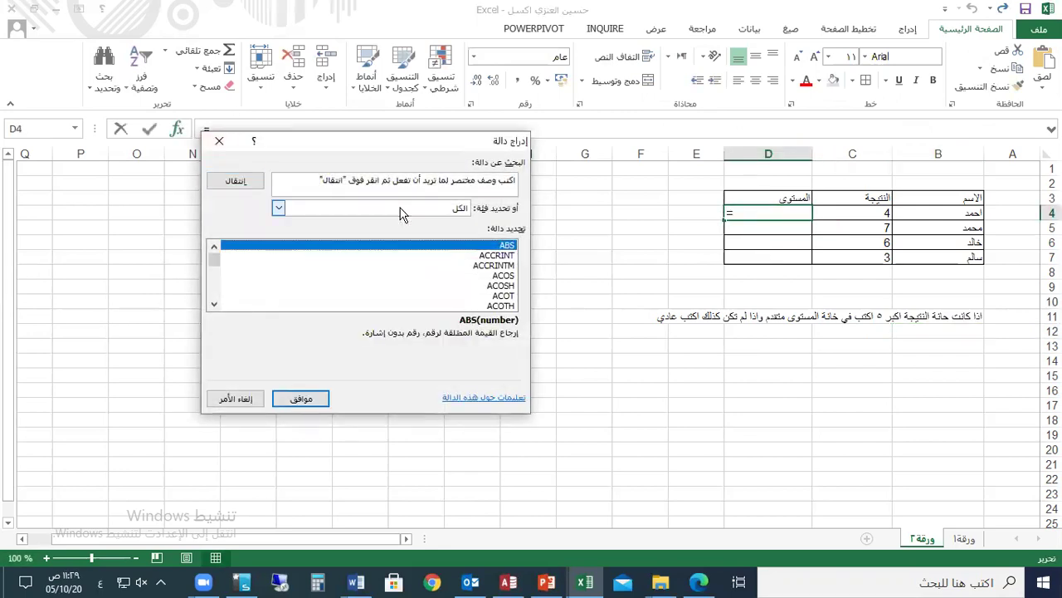
click(471, 257)
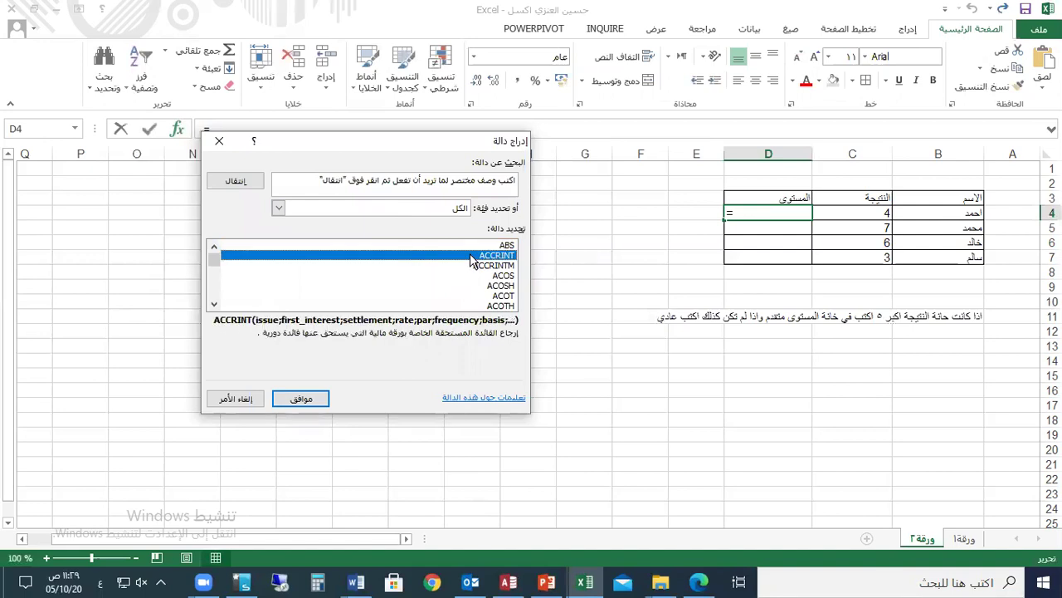
key(i)
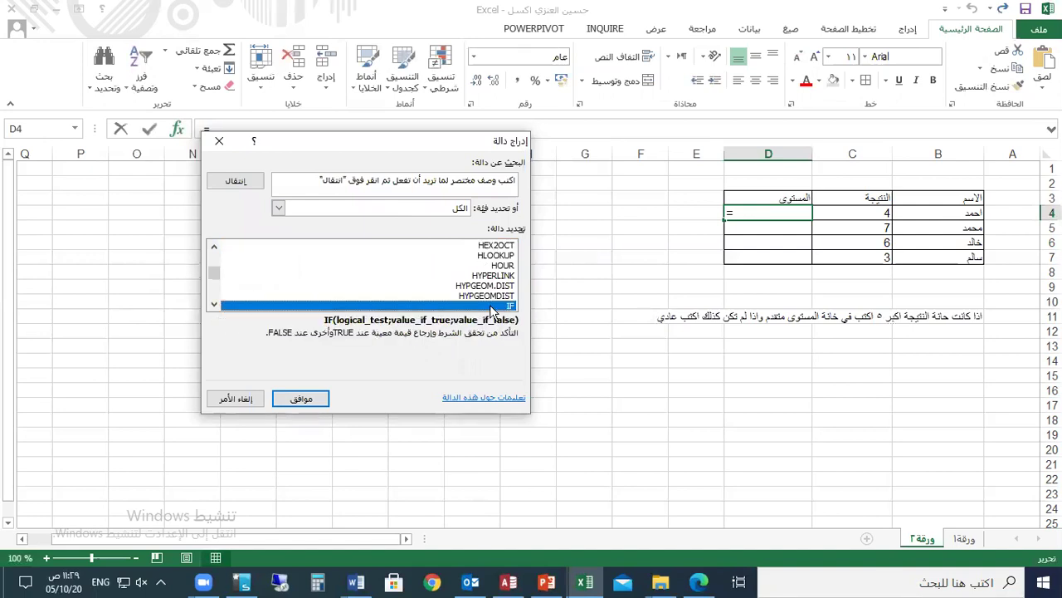
click(301, 399)
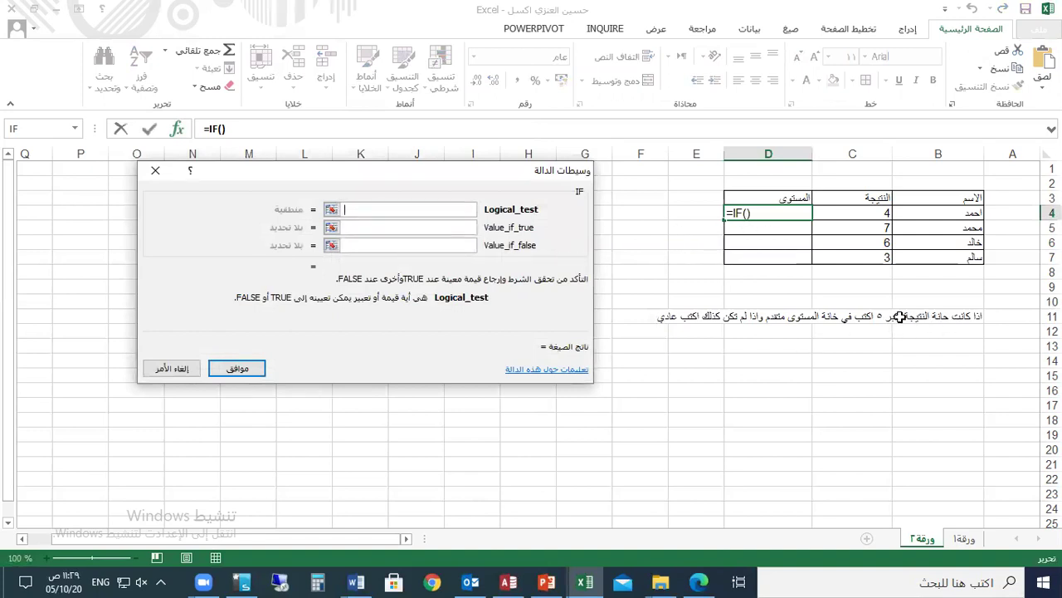
click(846, 214)
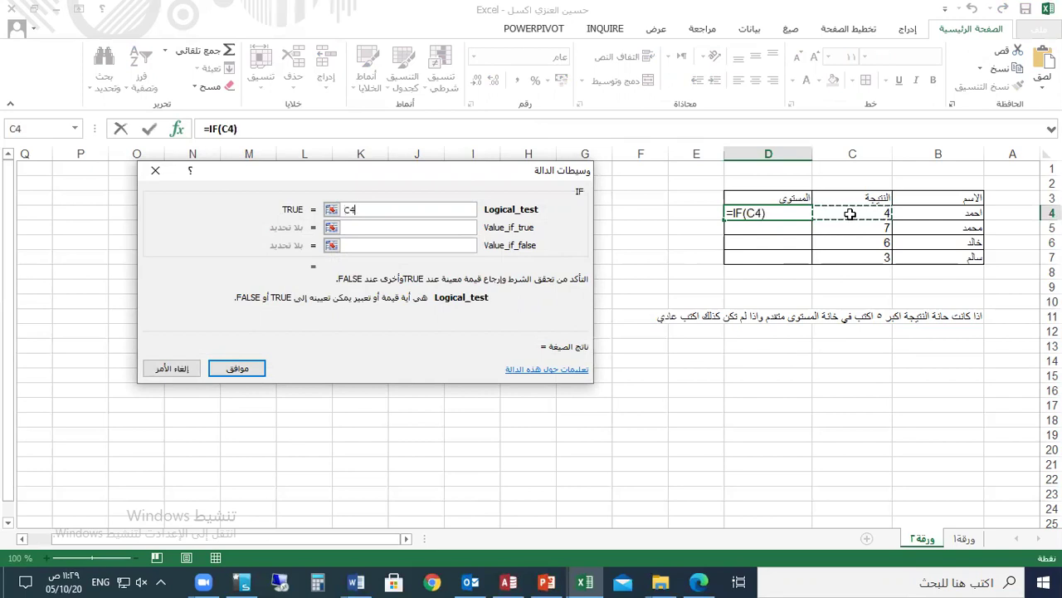
text(>5)
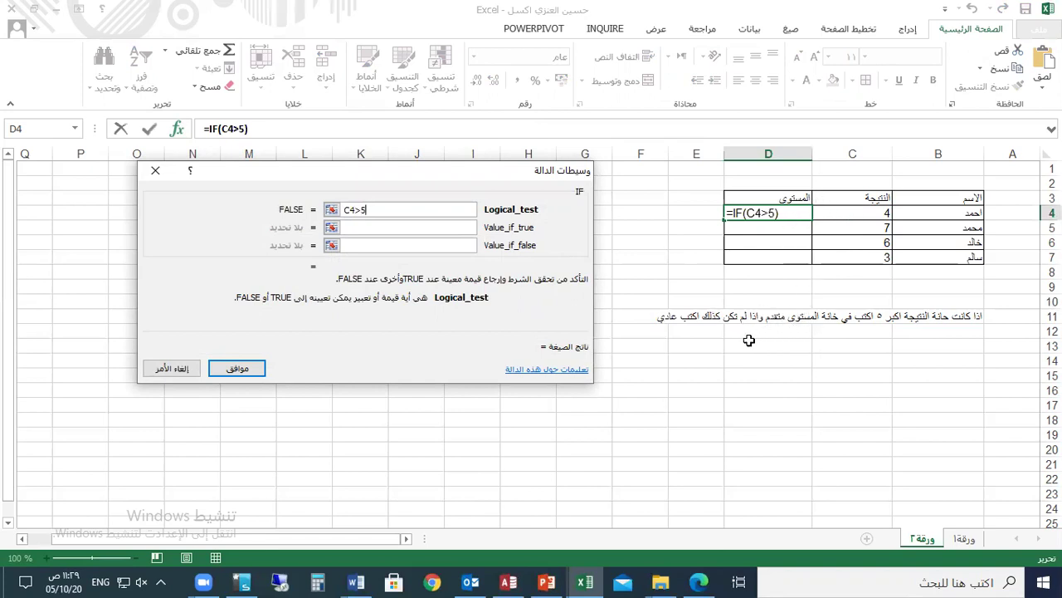
click(172, 369)
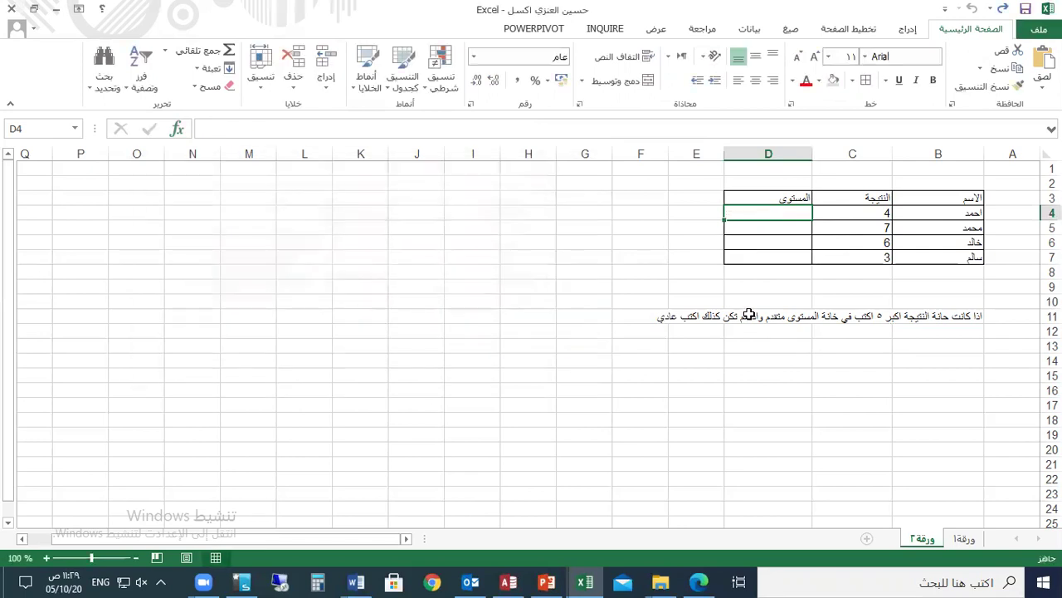
Remove the otherwise part واذا لم تكن كذلك اكتب عادي from the condition text in B11.
click(965, 315)
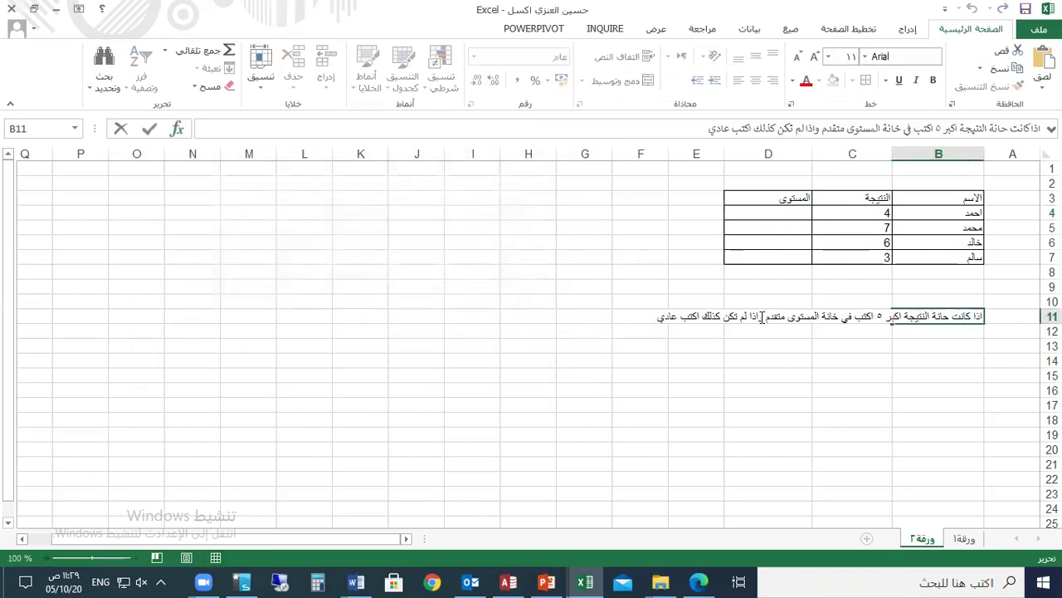
drag(762, 316, 640, 318)
key(BackSpace)
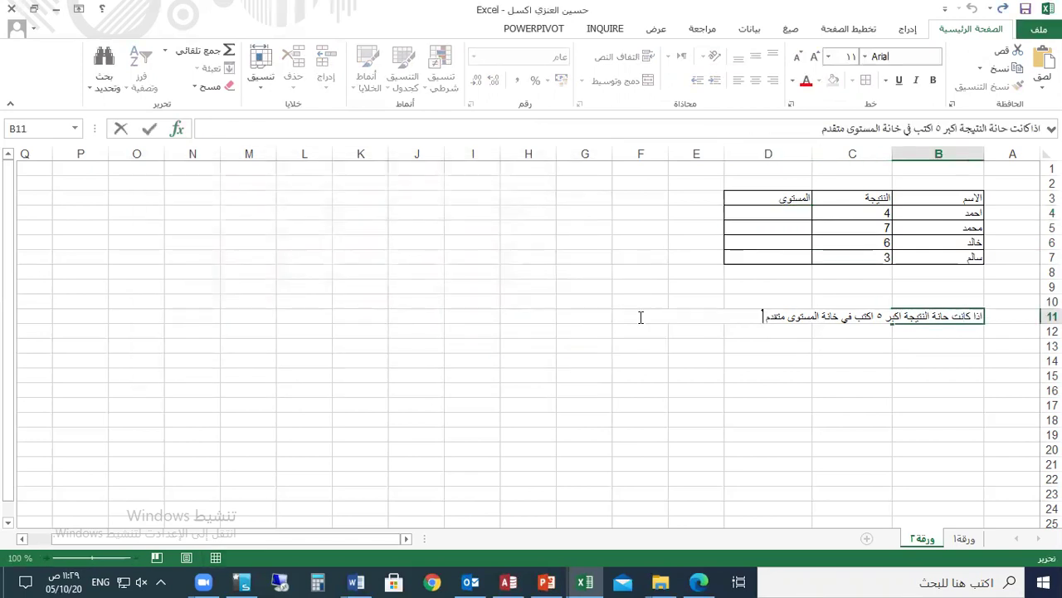
key(Return)
click(933, 317)
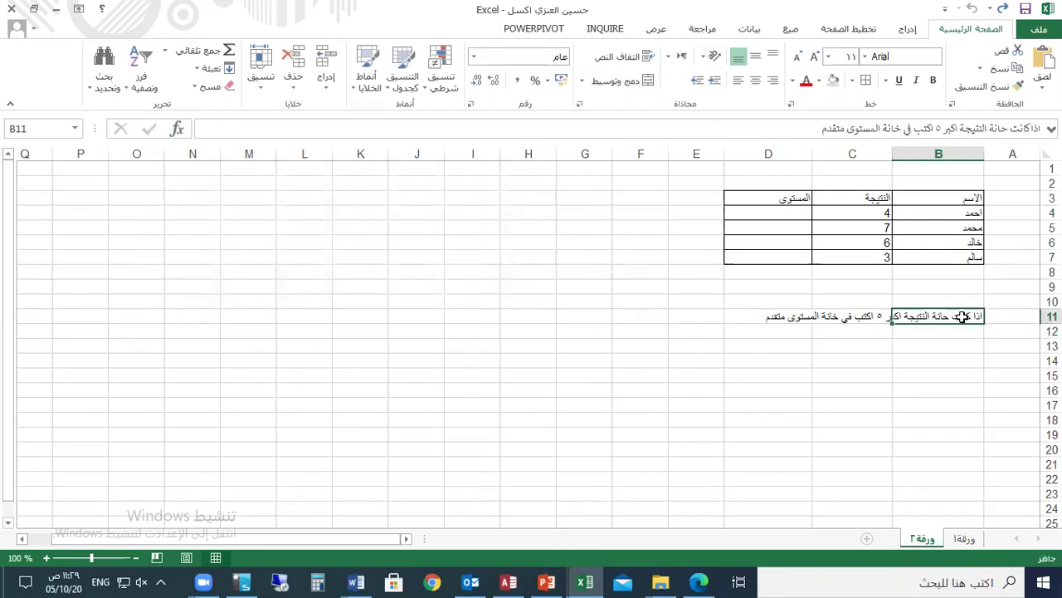
Insert the IF function in D4 with C4>5 as the logical test.
click(764, 208)
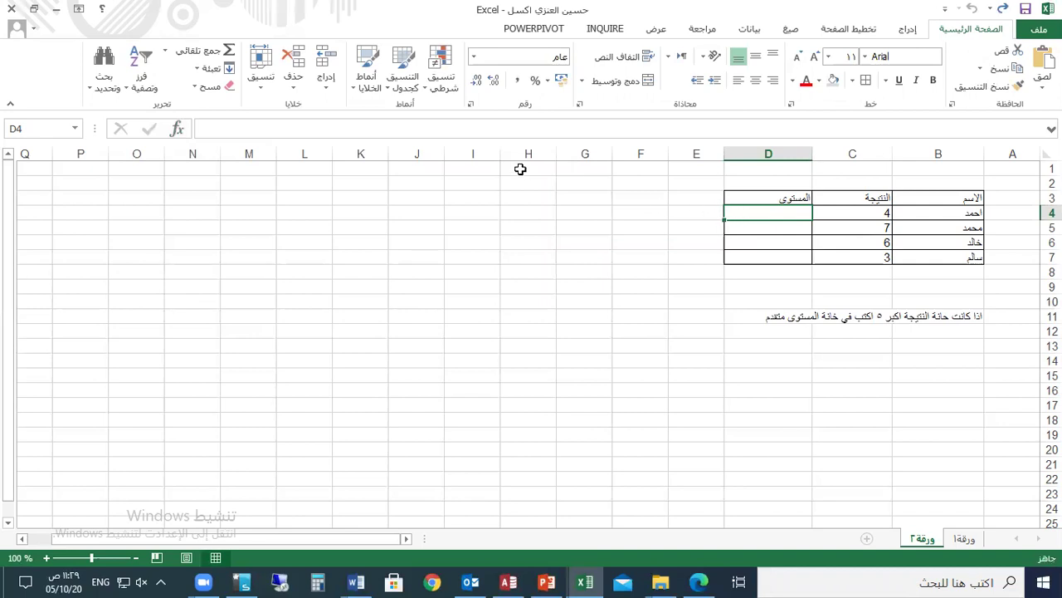
click(177, 129)
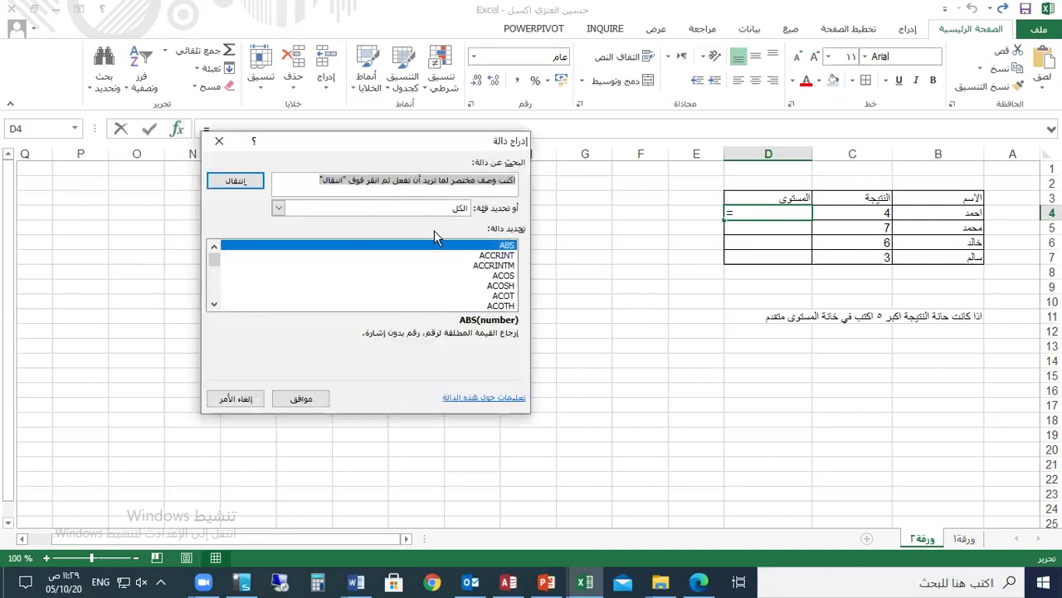
click(457, 256)
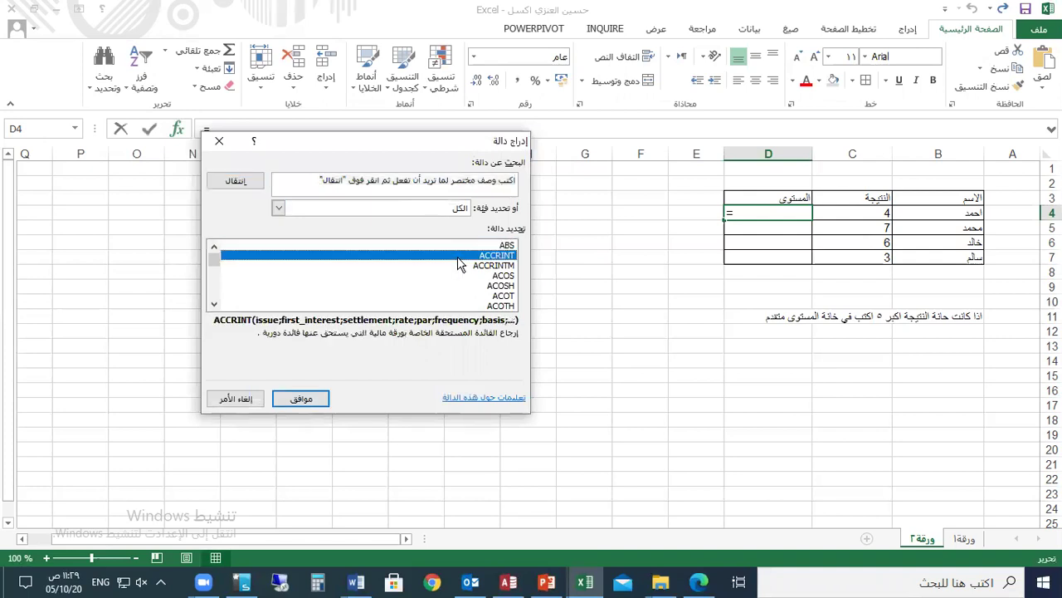
key(i)
key(Return)
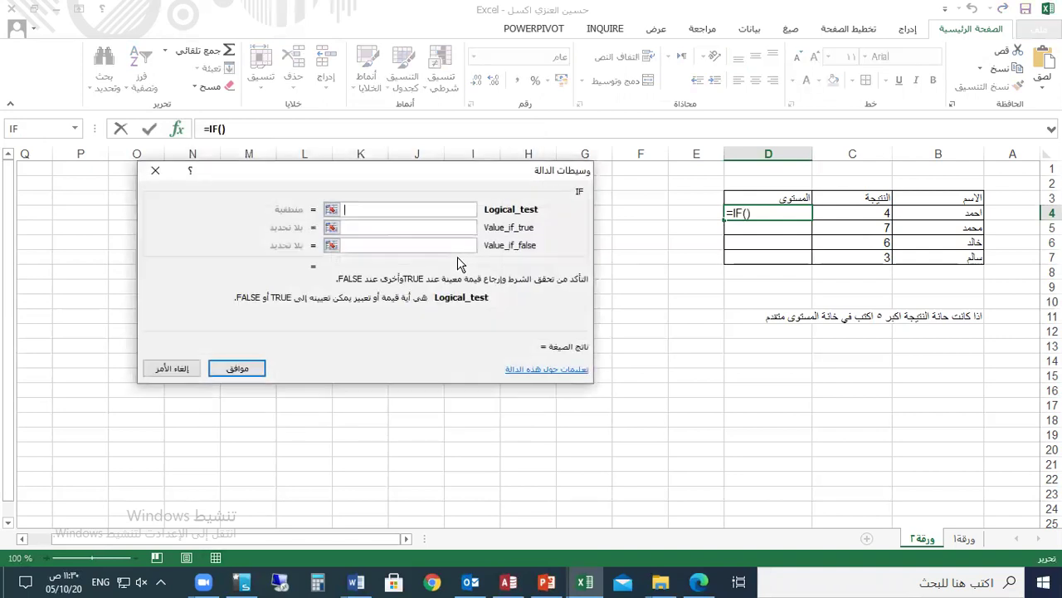
click(875, 213)
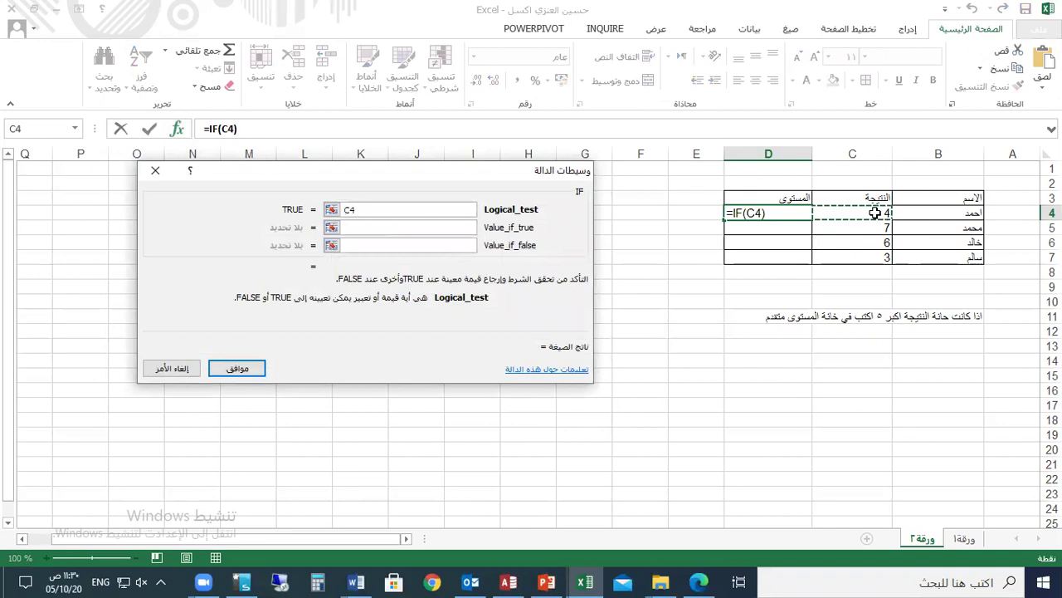
text(>5)
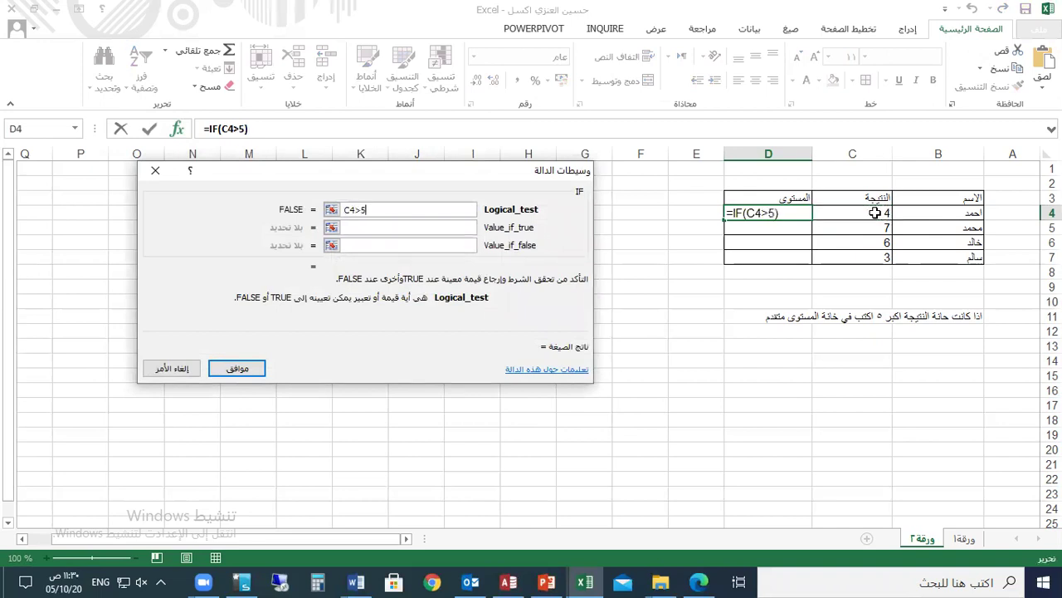
Make the IF function return متقدم if true, leave the false value empty, and fill the formula down to D7.
click(410, 229)
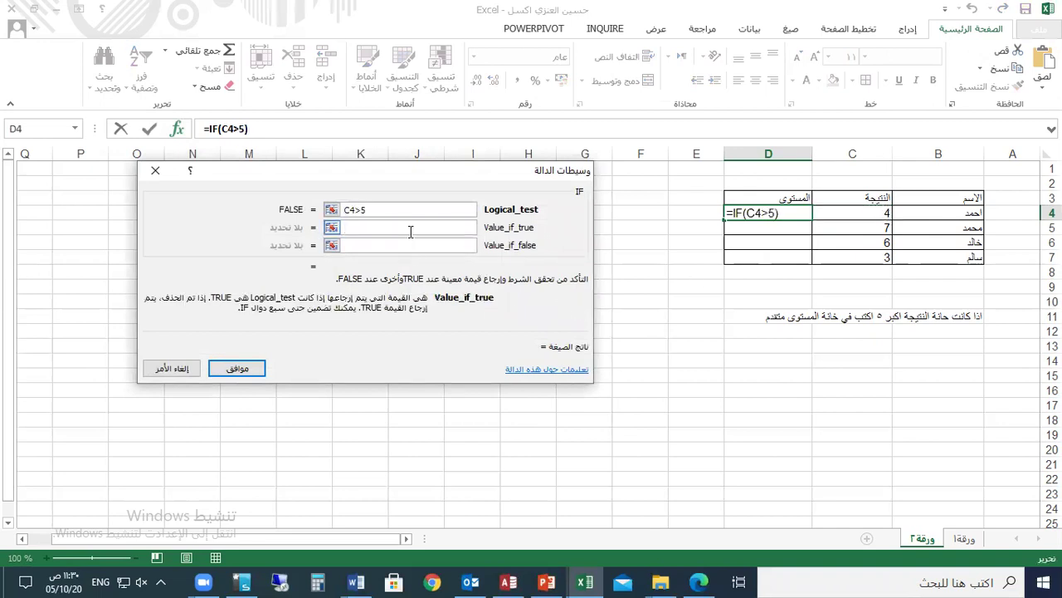
key(alt+shift)
text(متقدم)
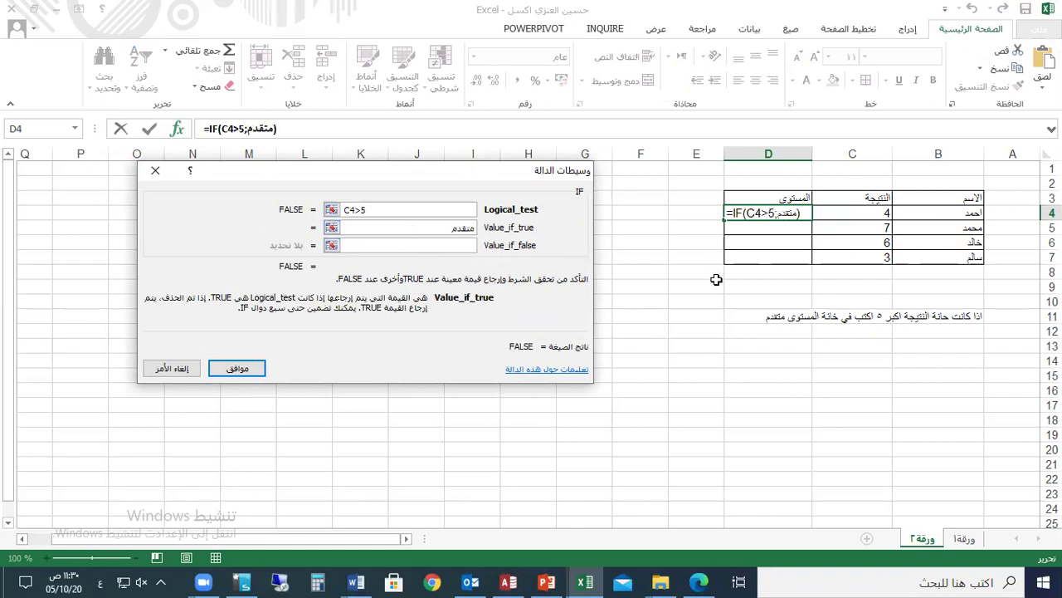
click(452, 245)
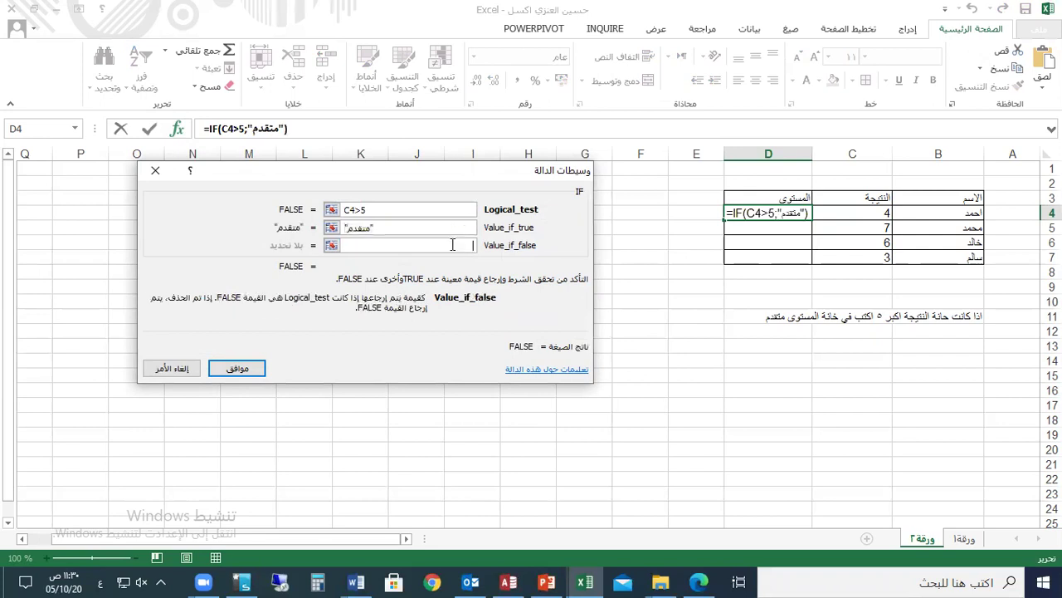
click(393, 212)
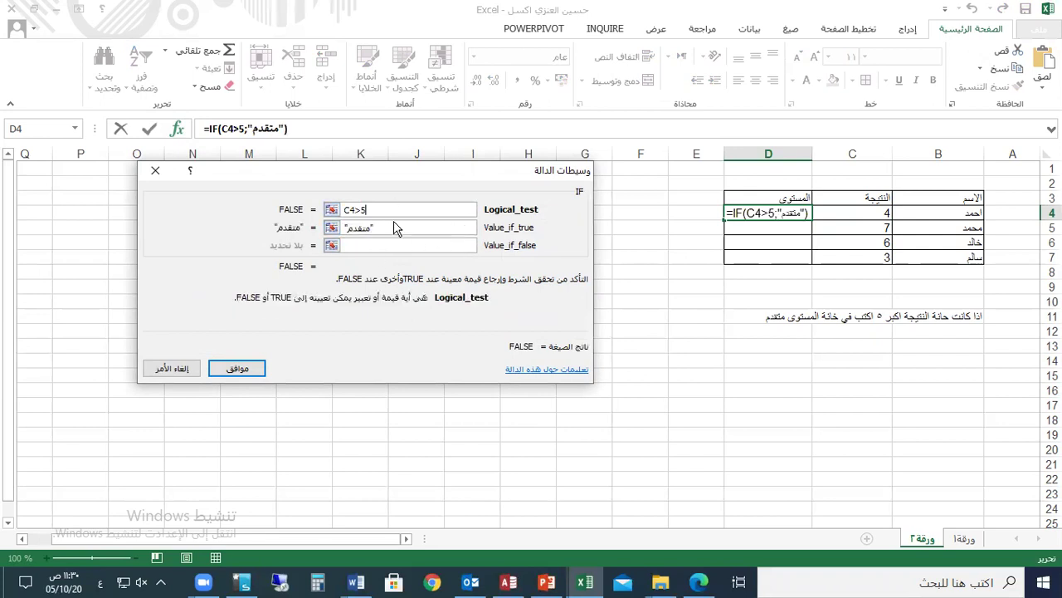
click(394, 228)
click(402, 245)
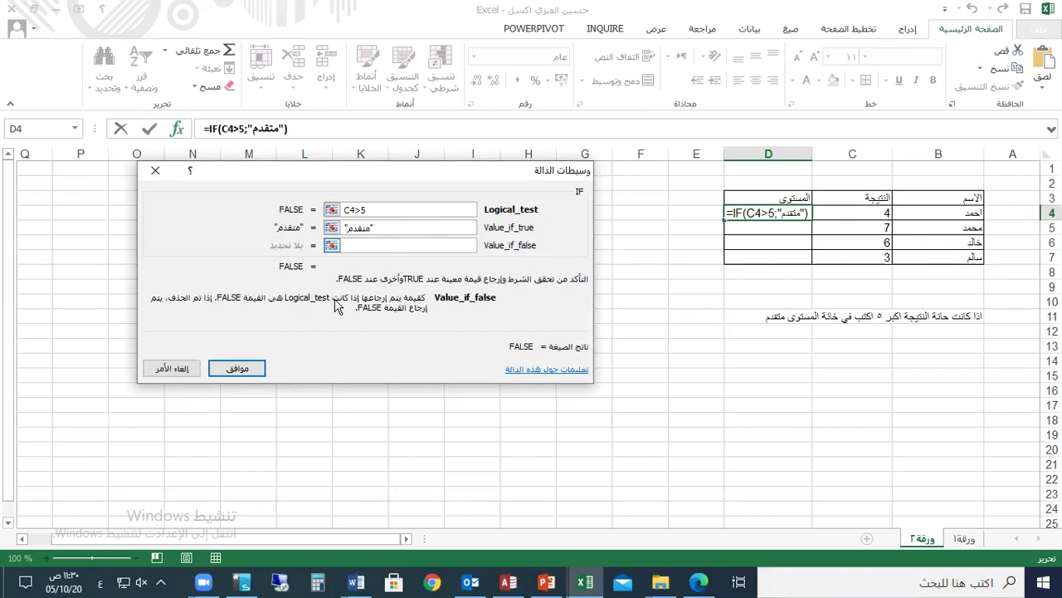
click(254, 369)
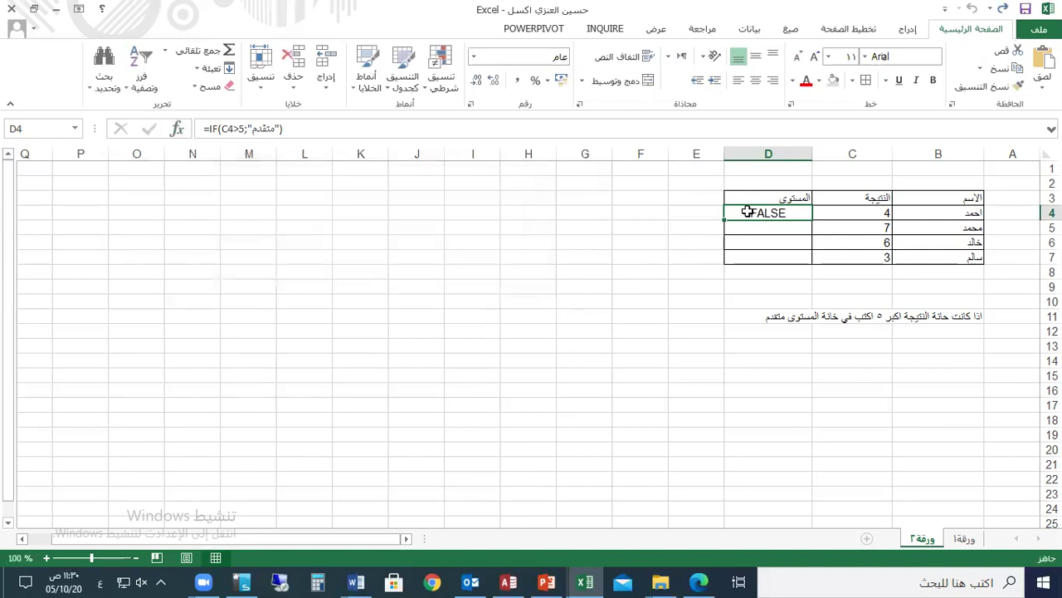
drag(727, 220, 728, 259)
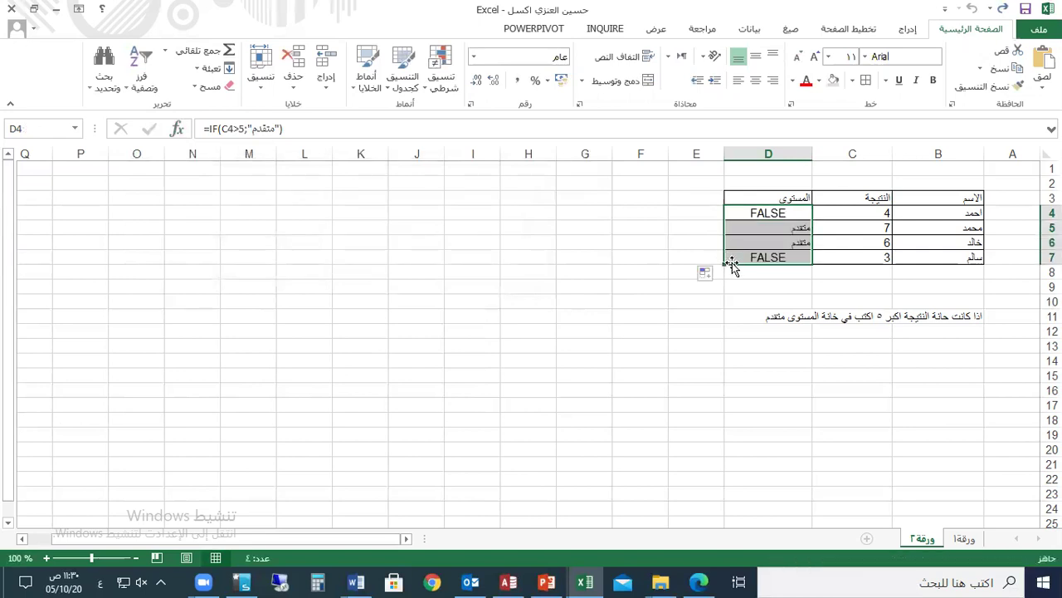
click(776, 229)
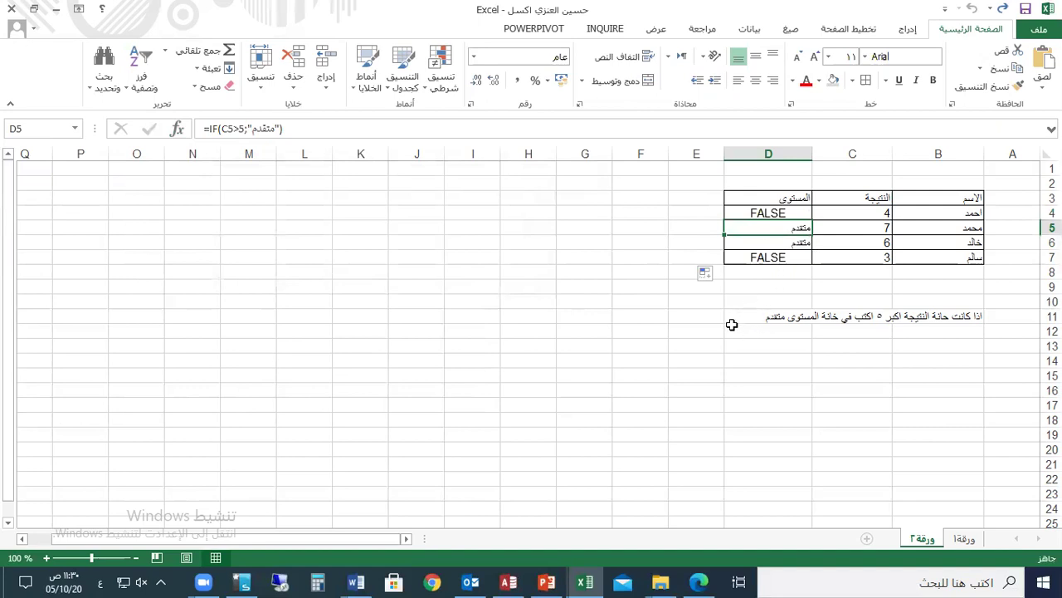
Clear the level formulas that return only متقدم from D4:D7.
click(732, 329)
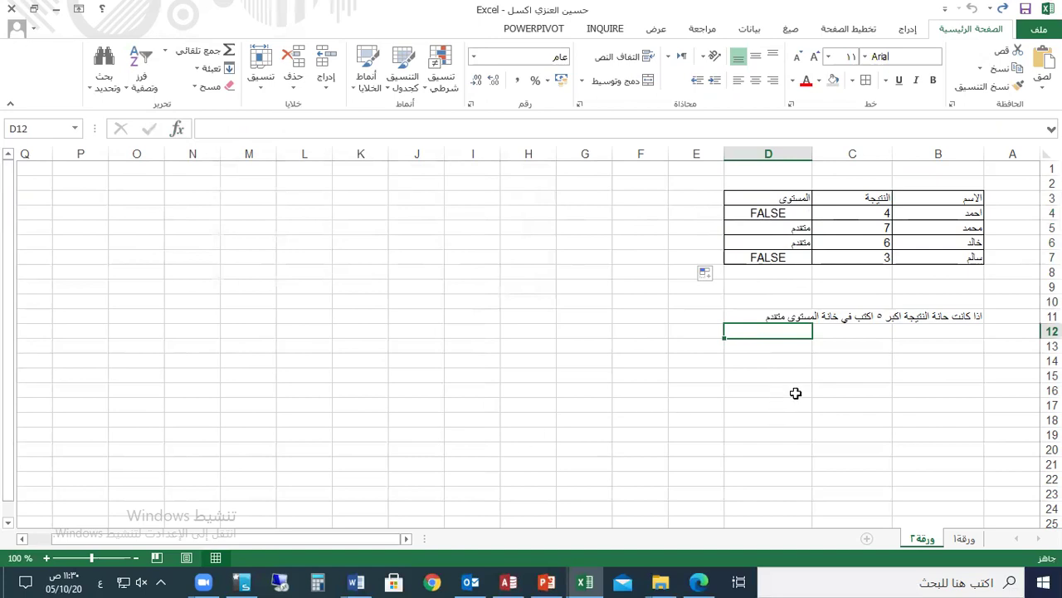
click(799, 389)
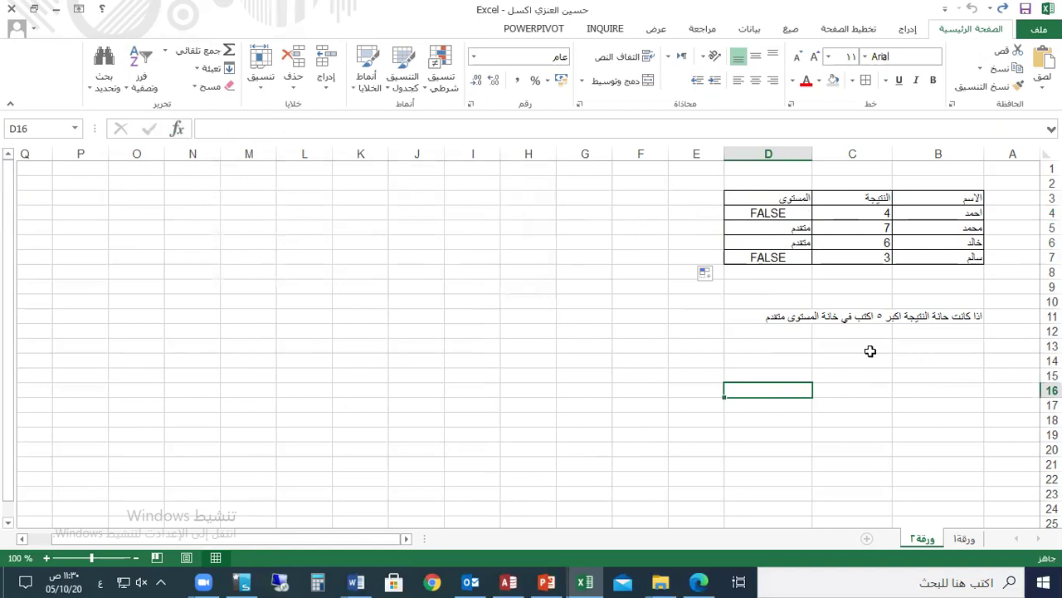
drag(776, 218, 782, 255)
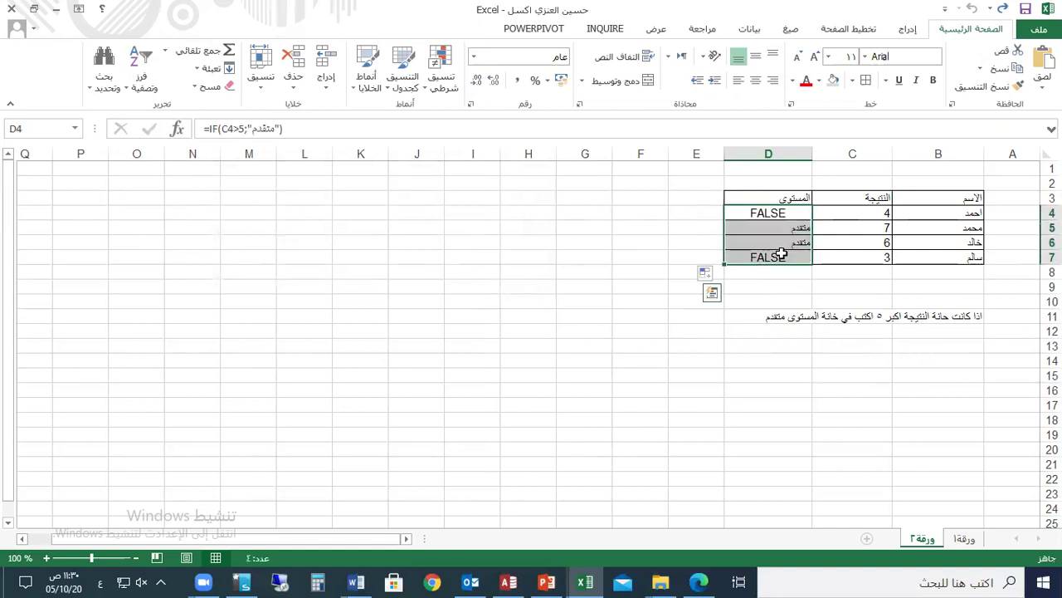
key(Delete)
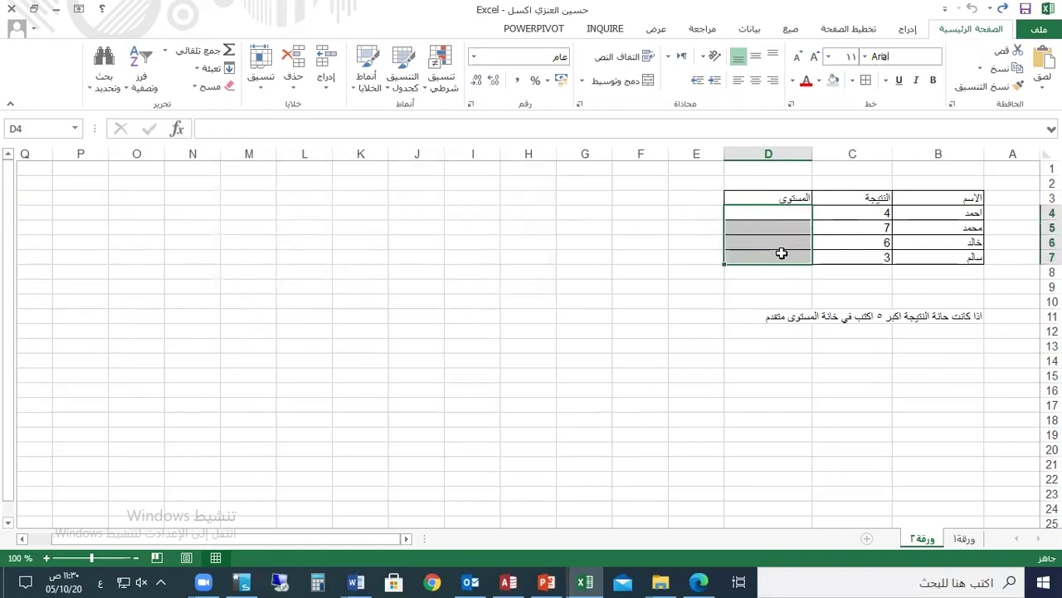
Begin the colouring exercise text in B13 with اجعل لون تمييز الخلايا في عامود النتيجة بحيث.
click(865, 215)
drag(866, 219, 869, 254)
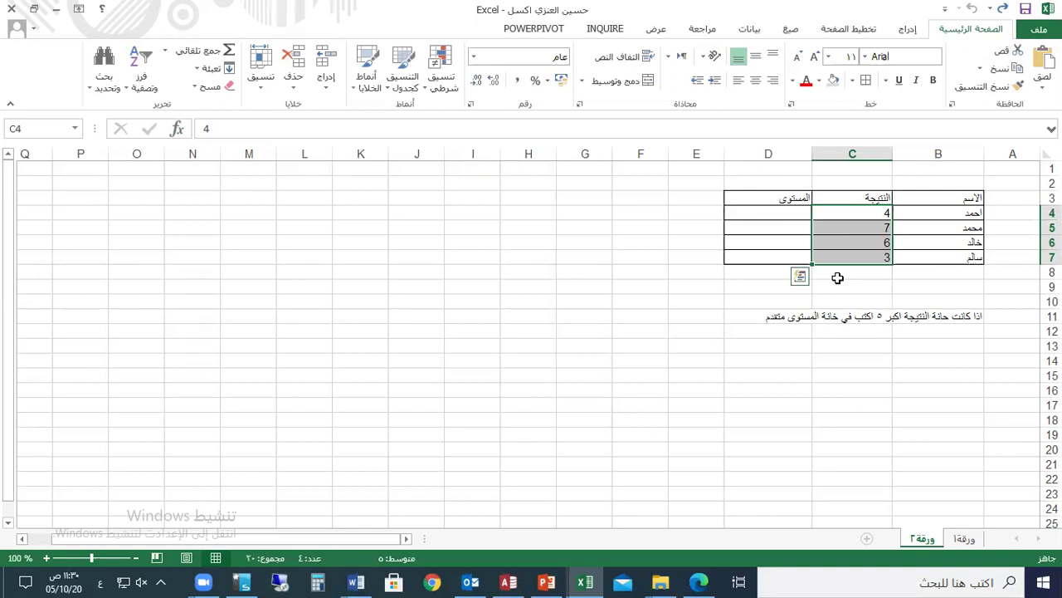
drag(885, 212, 868, 257)
click(934, 342)
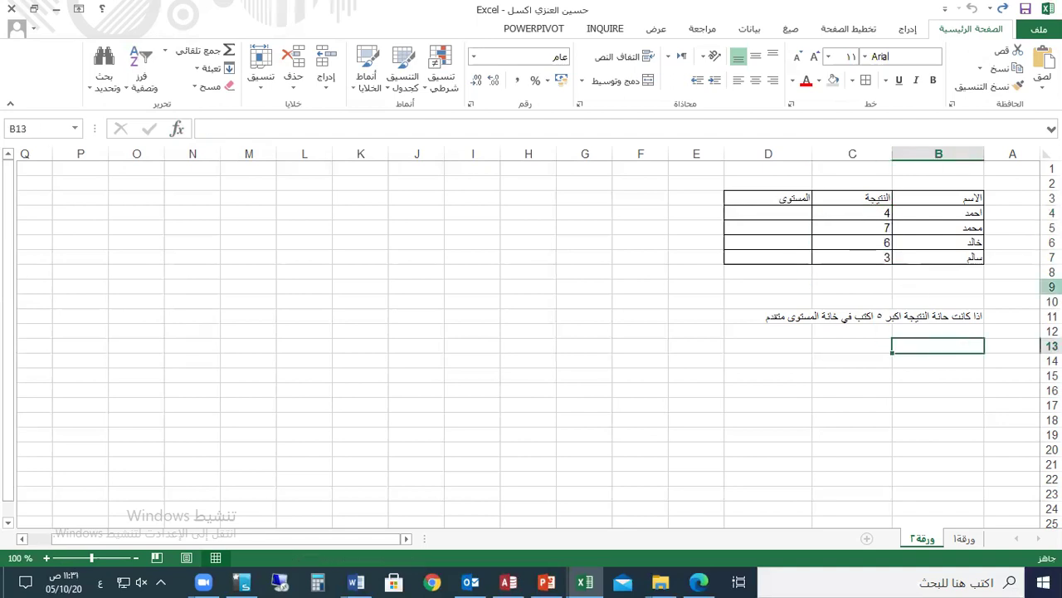
text(اجعل لون)
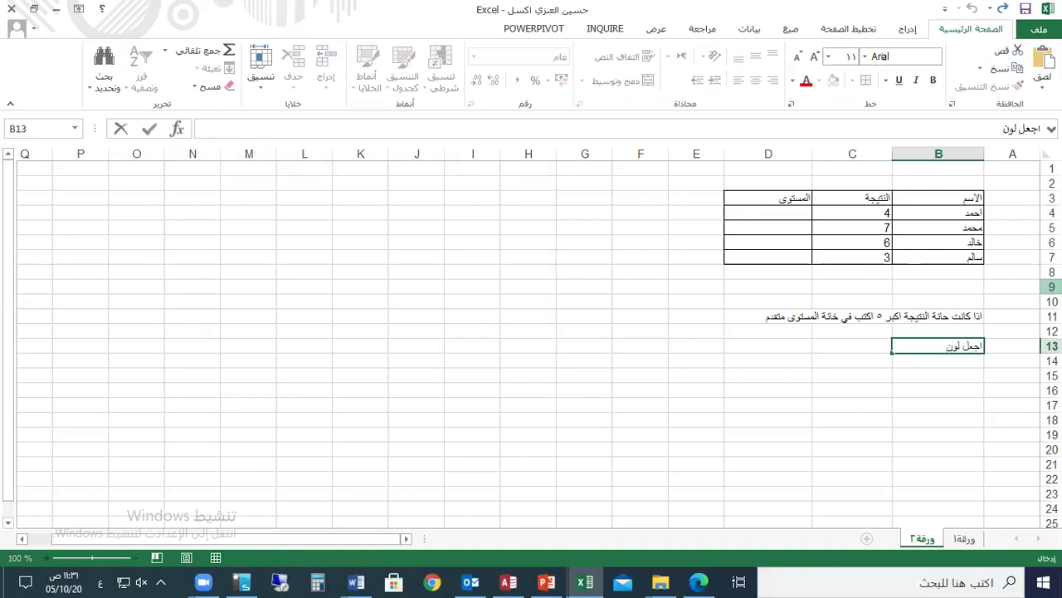
text( تمييز)
text( الخلايا في)
text( عامود النتيجة)
text( بج)
text(يث)
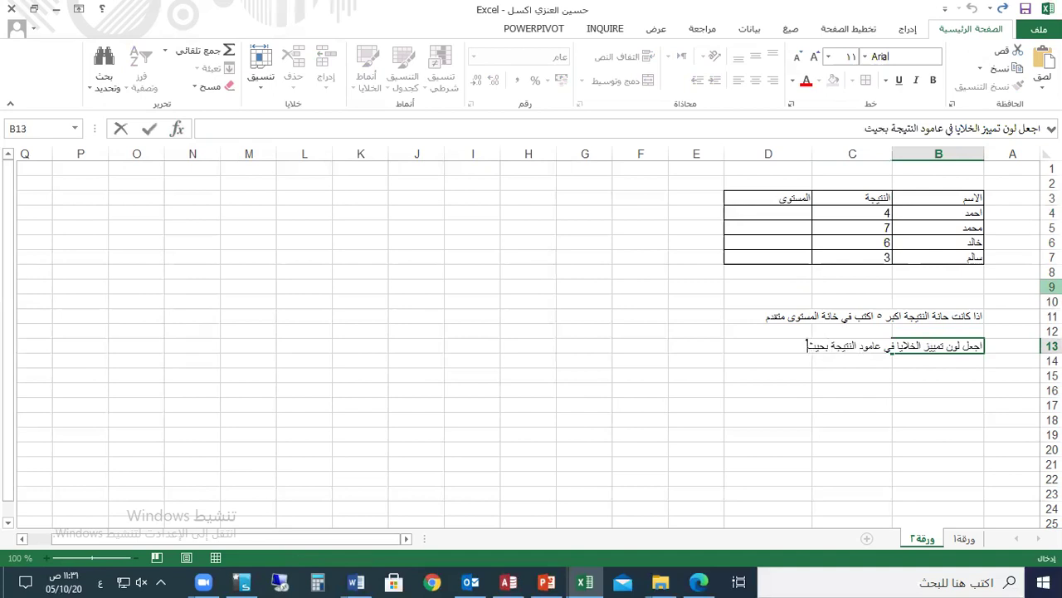
Continue the B13 text with اذا كانت النتيجةاكبر من خمسة تكون باللون الأخضر واذا كانت اقل من ٥ تكون باللون الأحمر واذا.
text( اذا كانت النتيجةاكبر من)
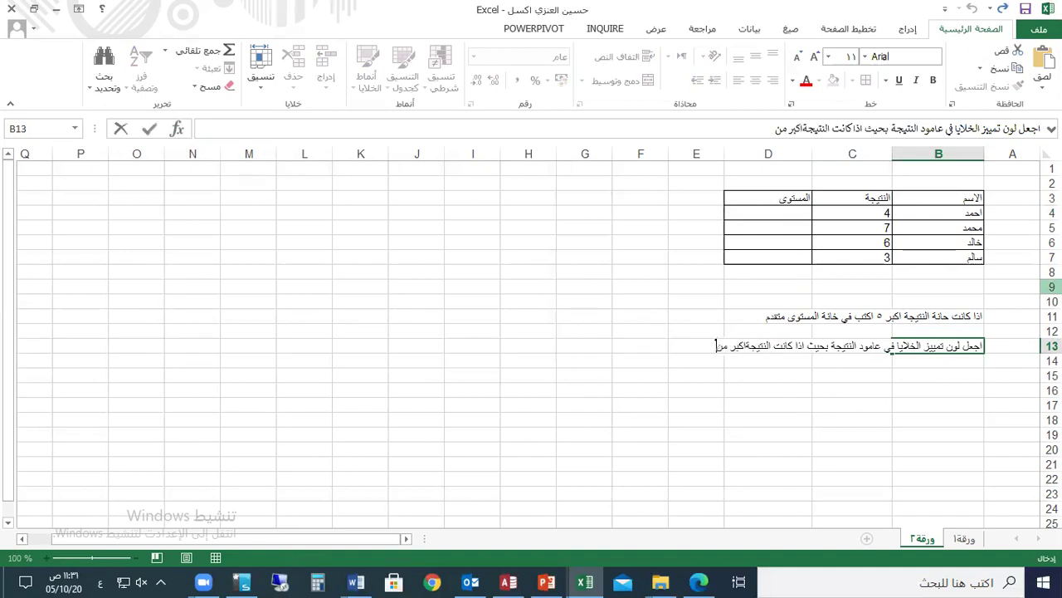
text( خمسة تكون باللون)
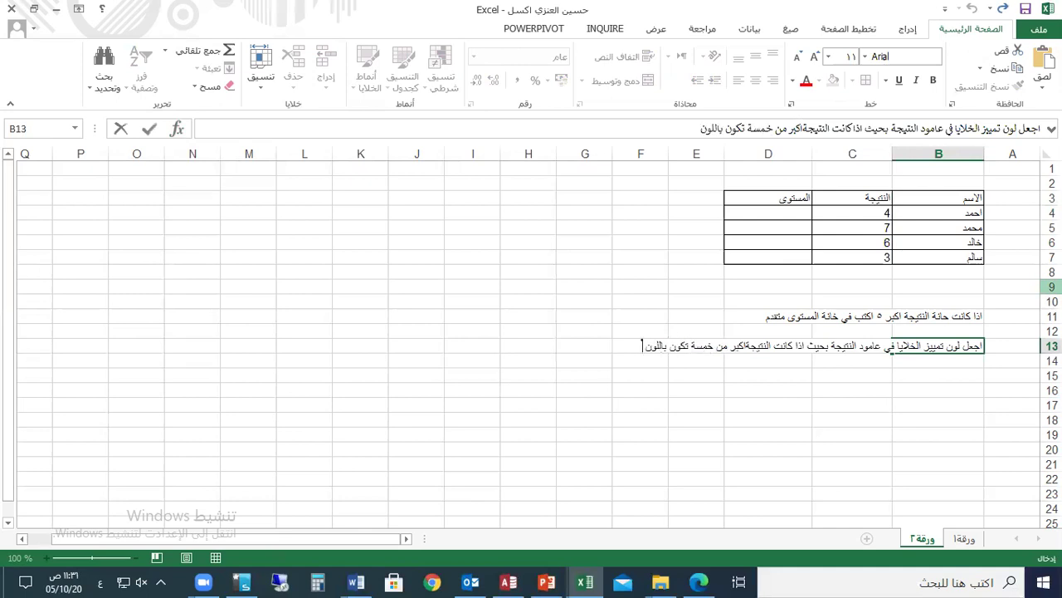
text(ر واذا كانت اقل من)
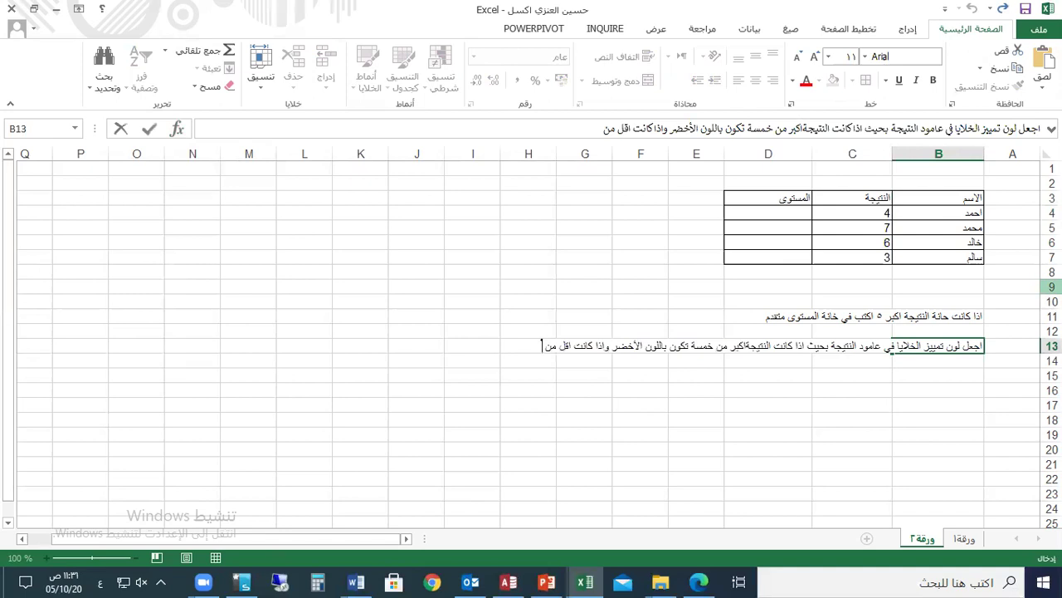
text( ٥ تكون باللون الأحمر واذا)
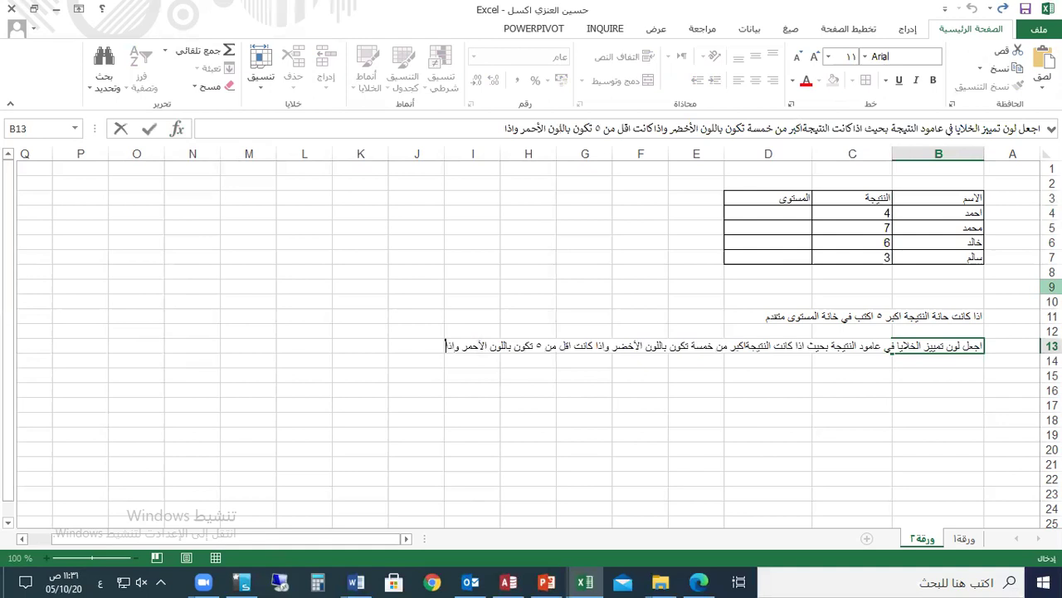
Finish the B13 text with the yellow condition كانت تساوي خمسة تكون باللون الأصفر.
text(ي خمك)
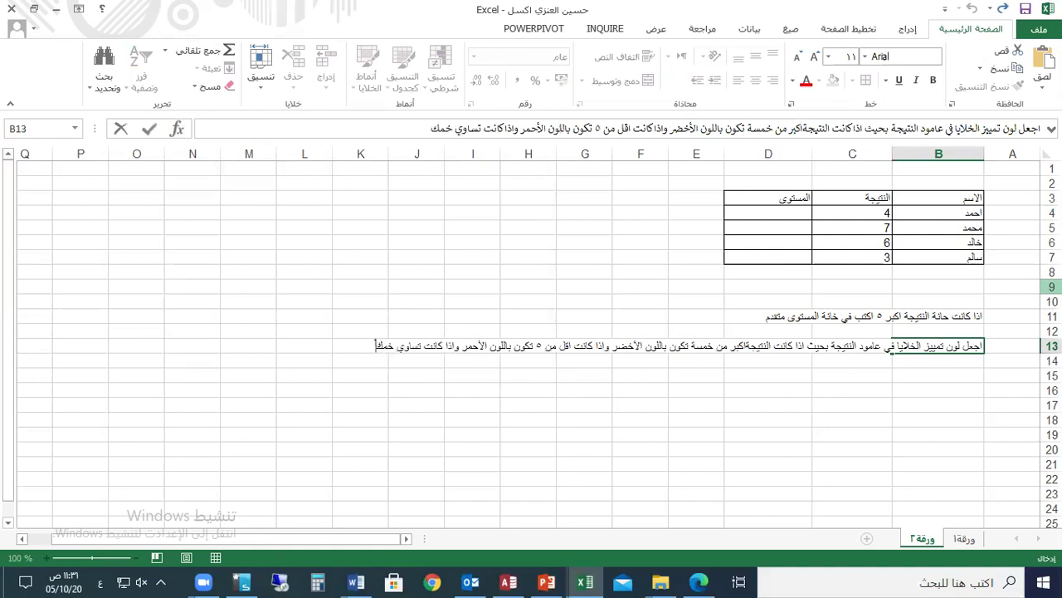
key(BackSpace)
text(سة تكون بالل)
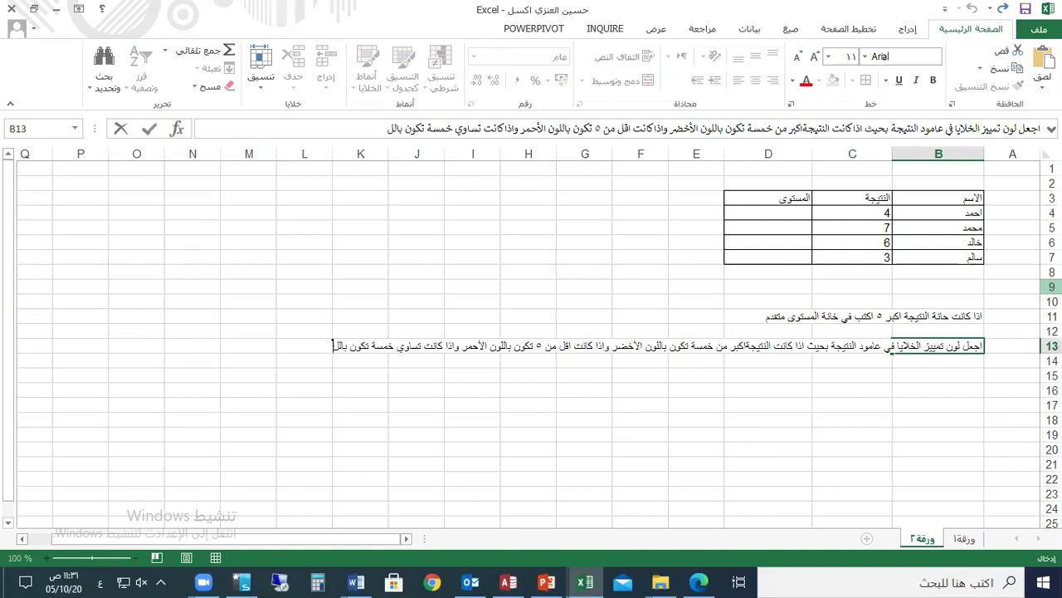
text(ون الأصفر)
key(Return)
Set the last result in C7 to 5 and select the result cells C4:C7.
drag(867, 213, 864, 251)
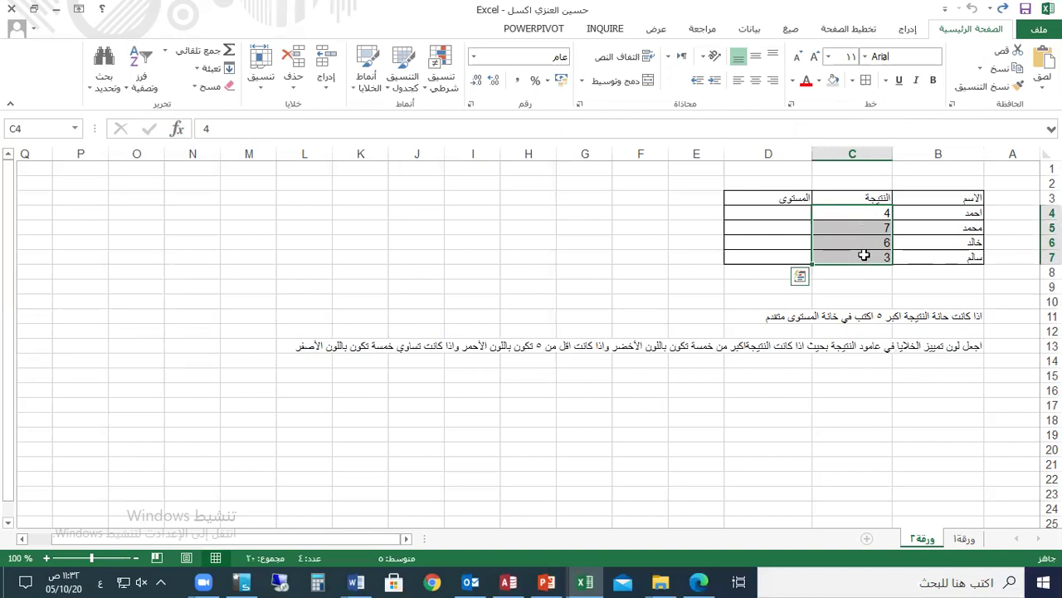
click(867, 255)
text(5)
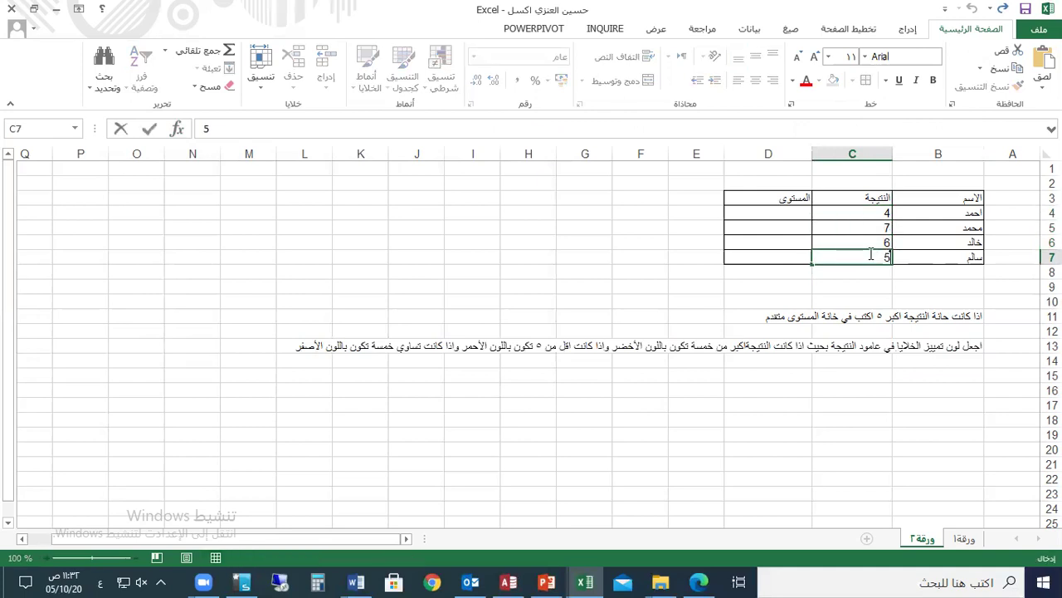
key(Return)
drag(871, 215, 875, 255)
drag(871, 217, 853, 259)
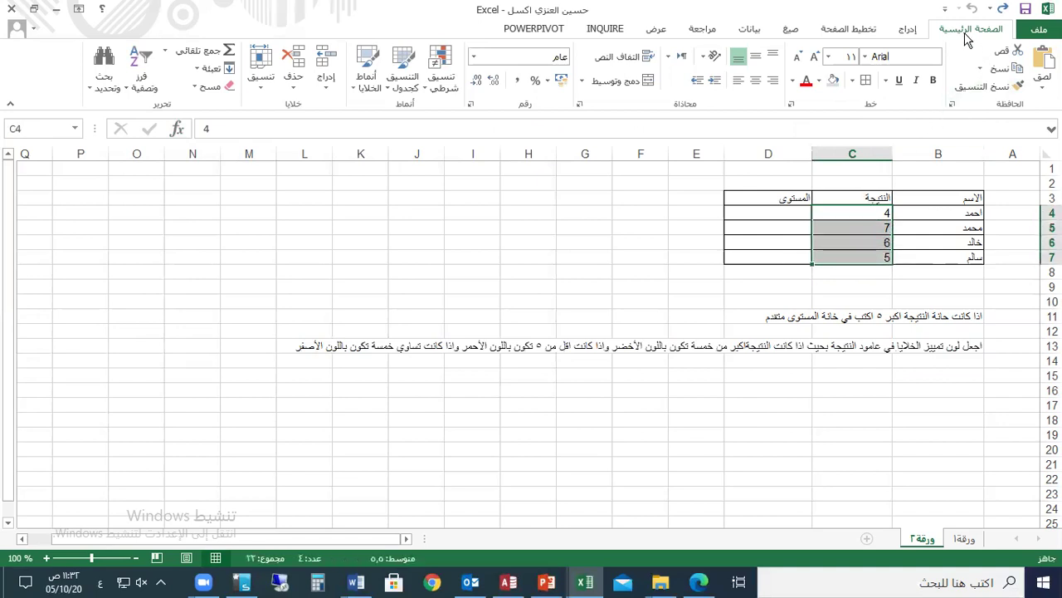
click(446, 92)
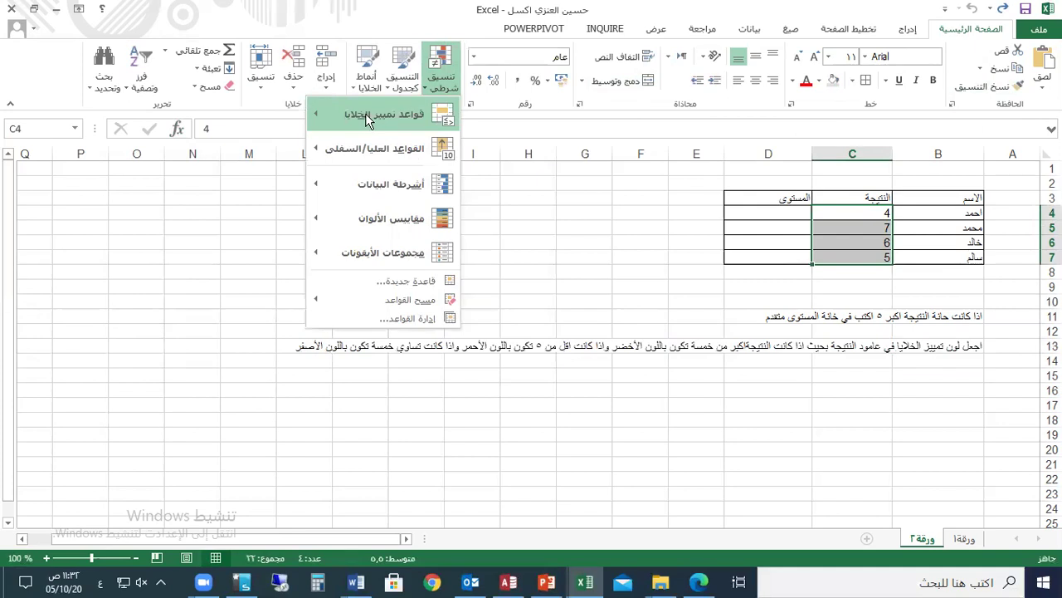
mouse_move(352, 121)
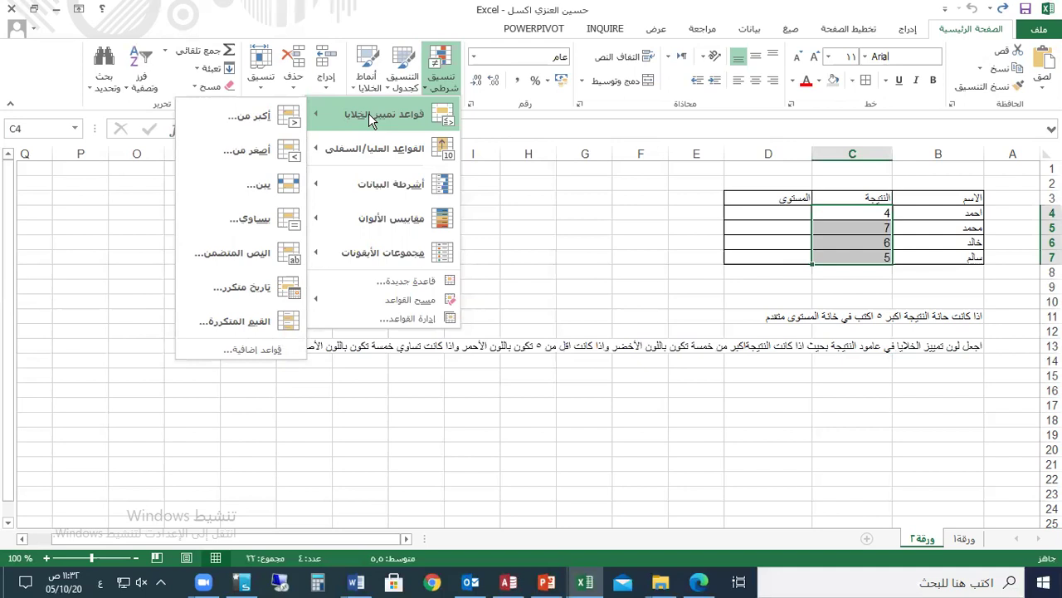
click(245, 123)
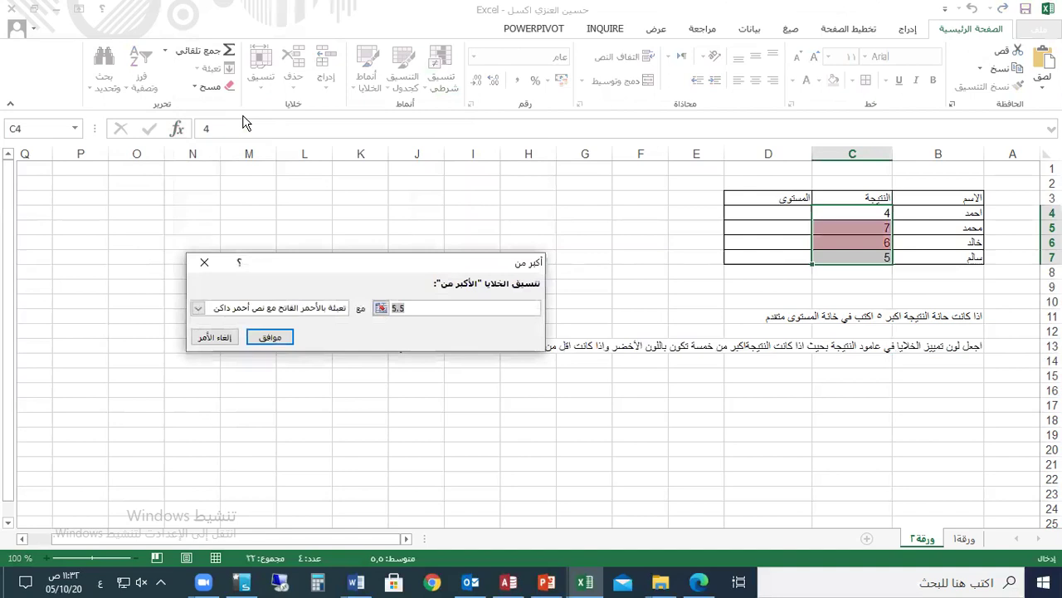
click(217, 337)
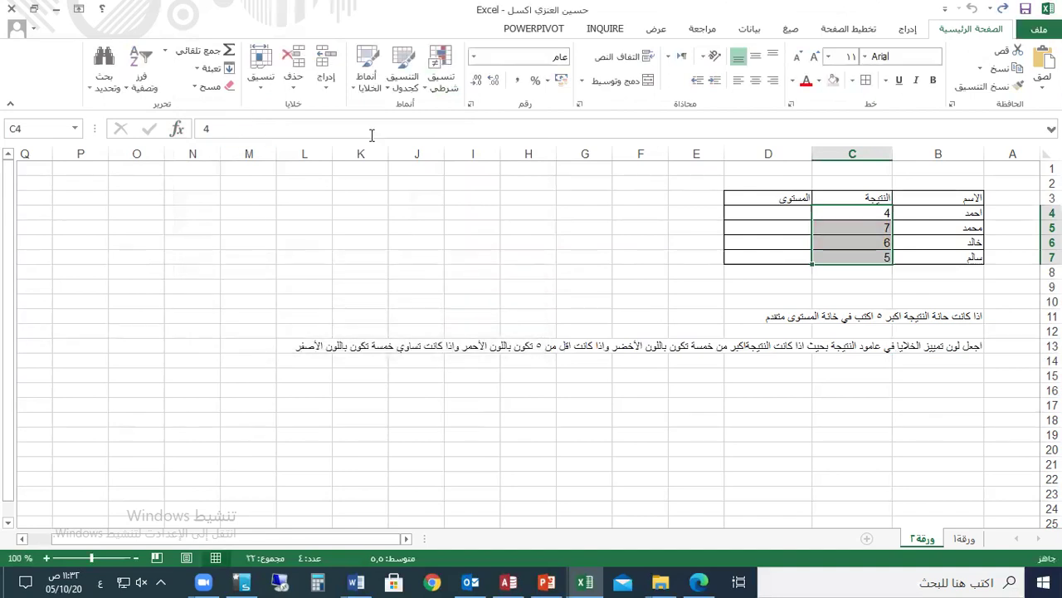
Add a Greater Than highlighting rule to C4:C7 for values above 5, using green fill with dark green text.
click(441, 67)
mouse_move(390, 125)
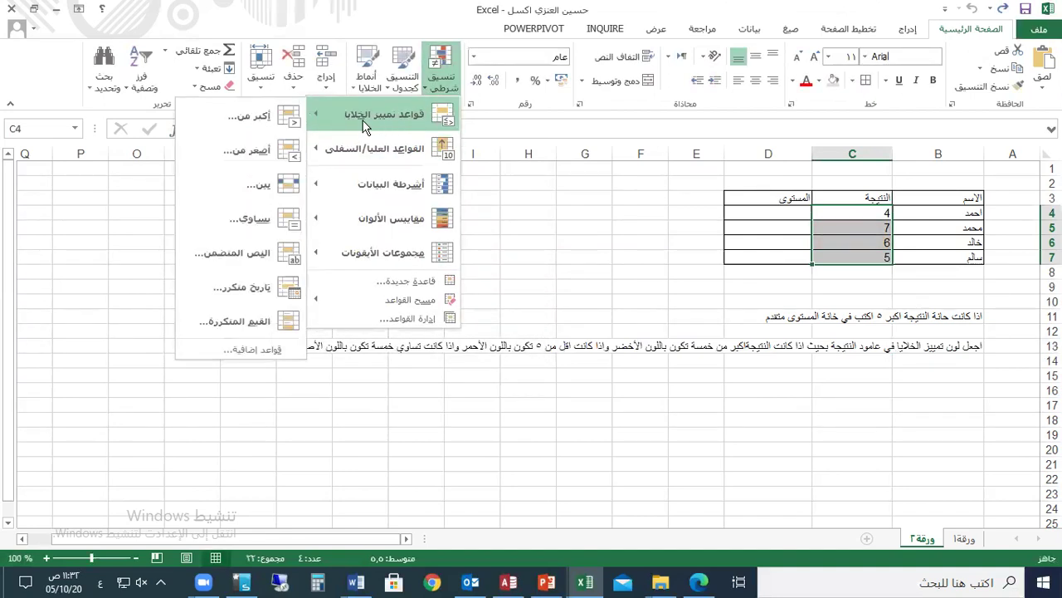
click(268, 118)
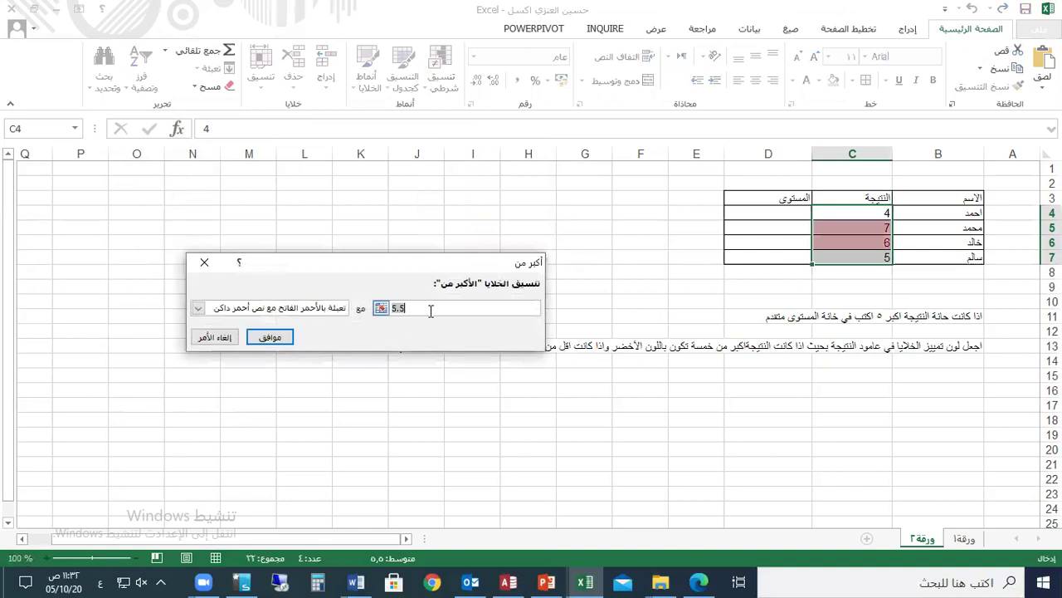
drag(432, 309, 386, 308)
text(5)
click(198, 308)
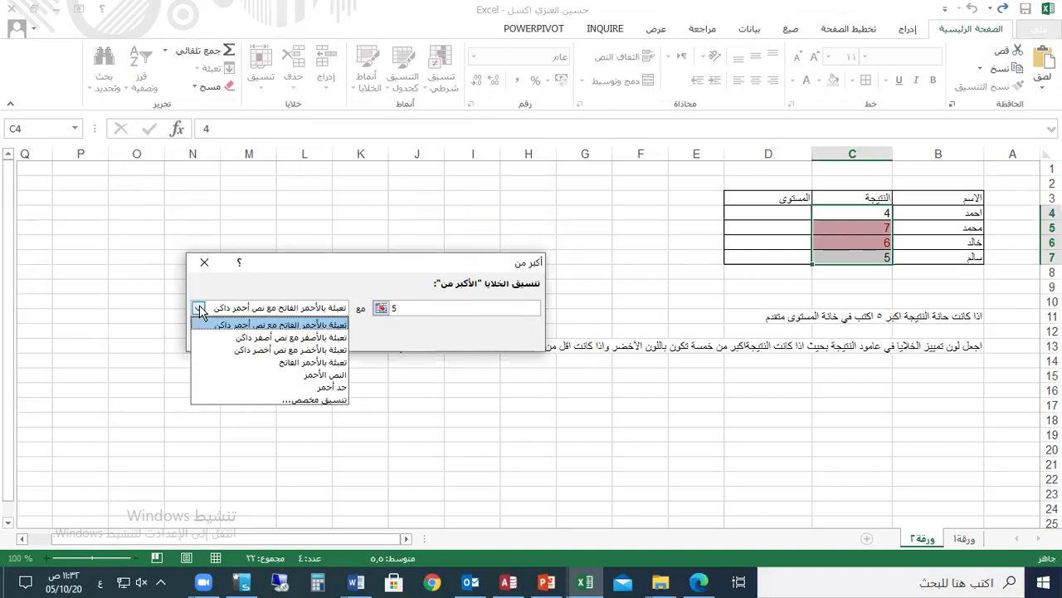
click(293, 326)
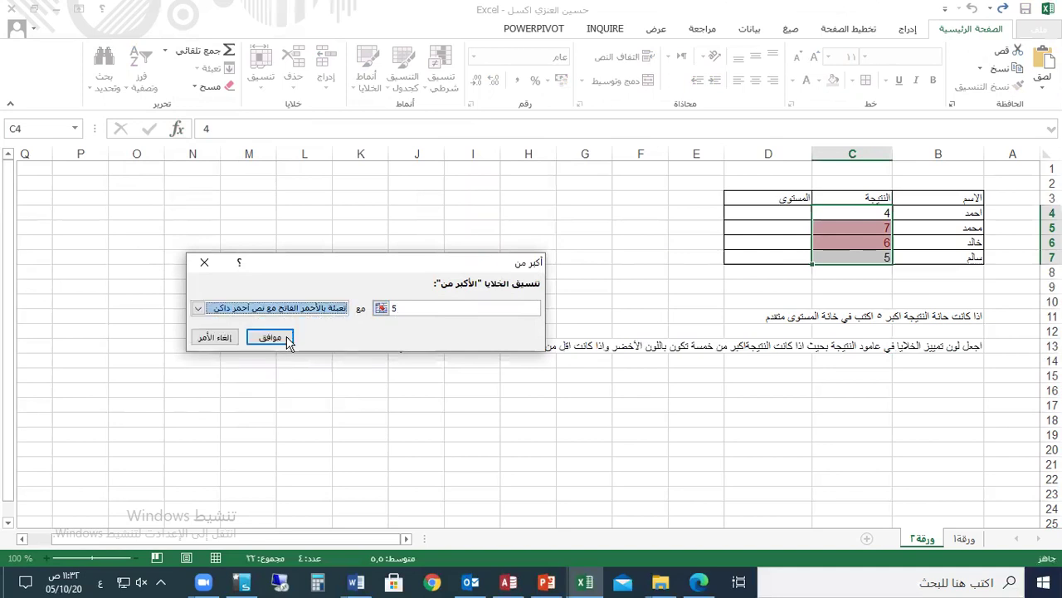
click(290, 311)
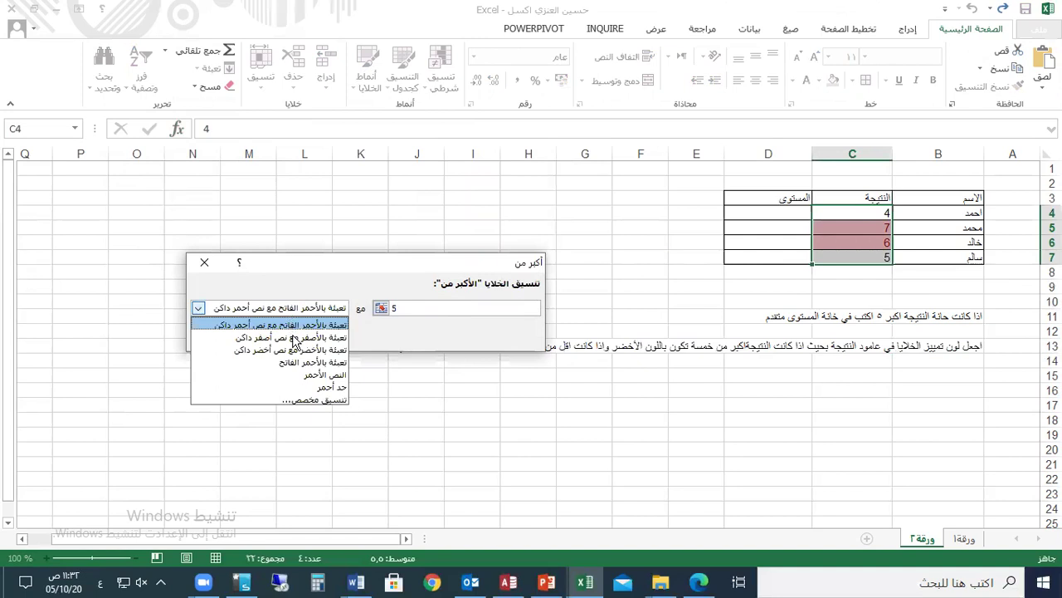
click(293, 347)
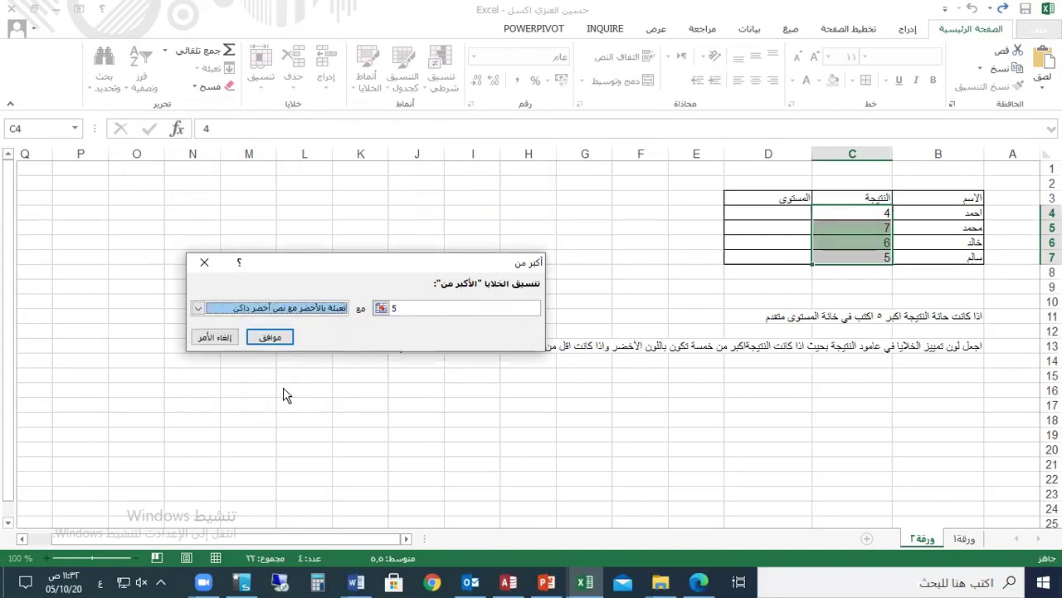
click(280, 337)
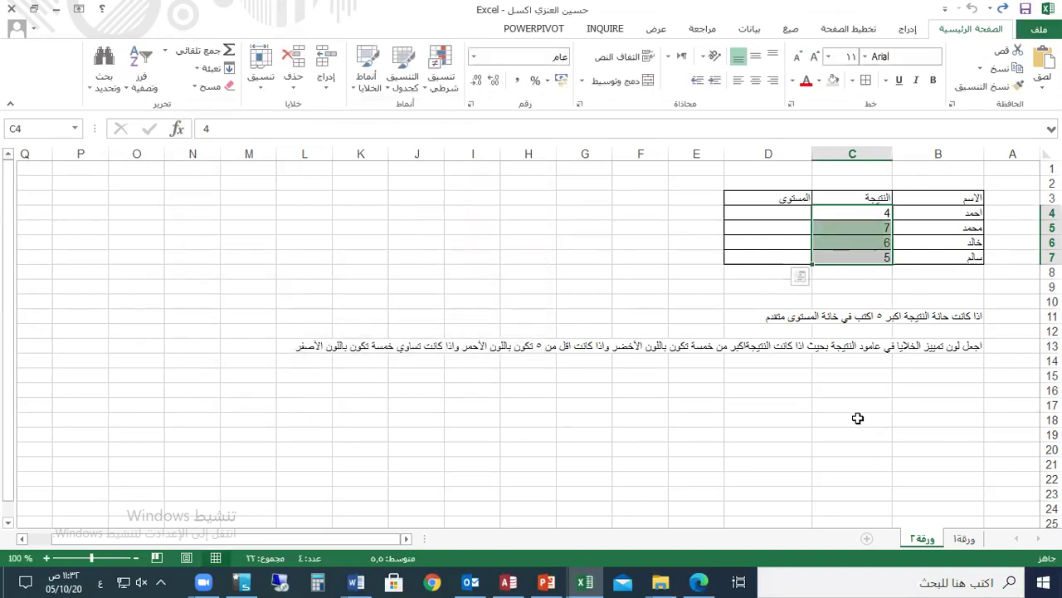
click(858, 419)
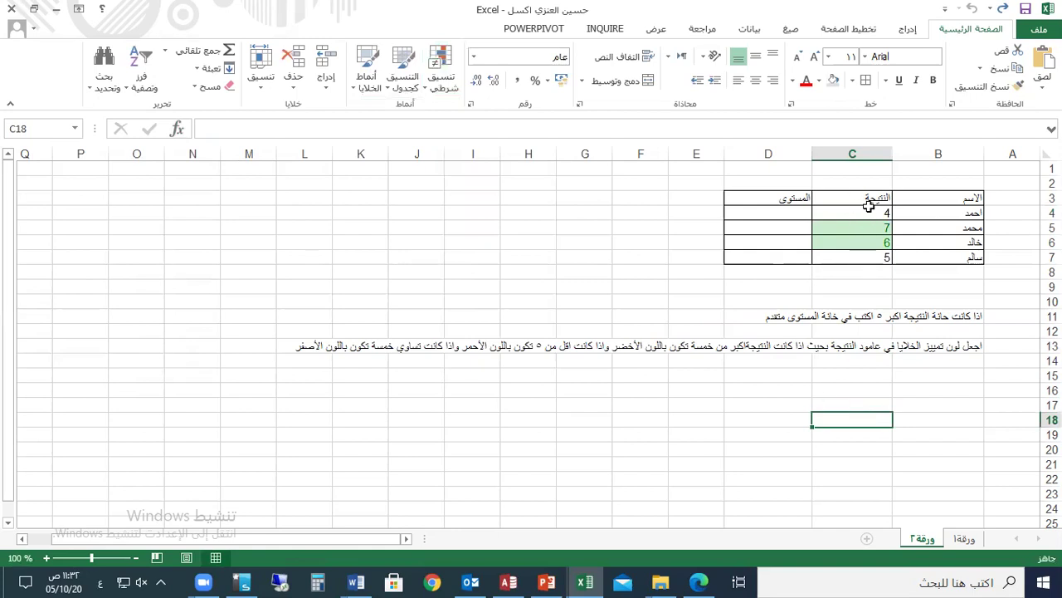
Add a Less Than highlighting rule to C4:C7 for values below 5, using light red fill with dark red text.
drag(872, 214, 871, 259)
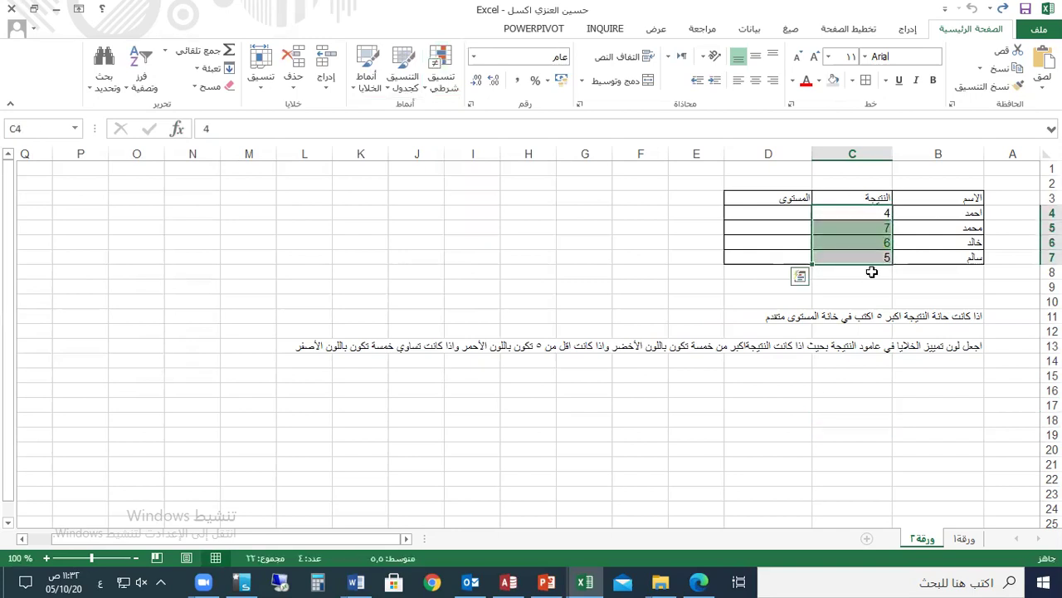
click(880, 285)
drag(876, 214, 875, 252)
click(440, 70)
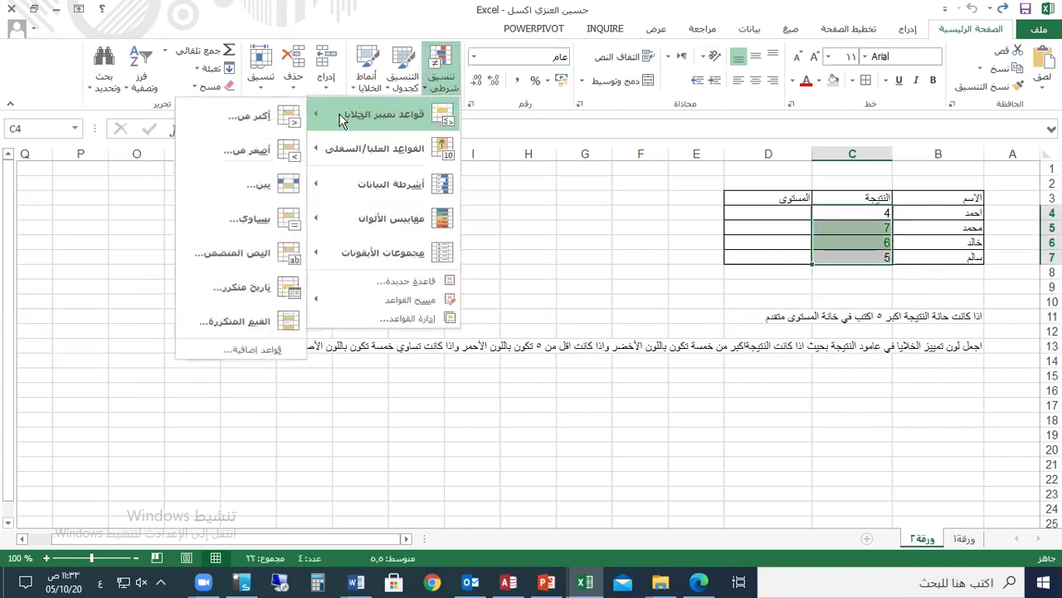
click(261, 154)
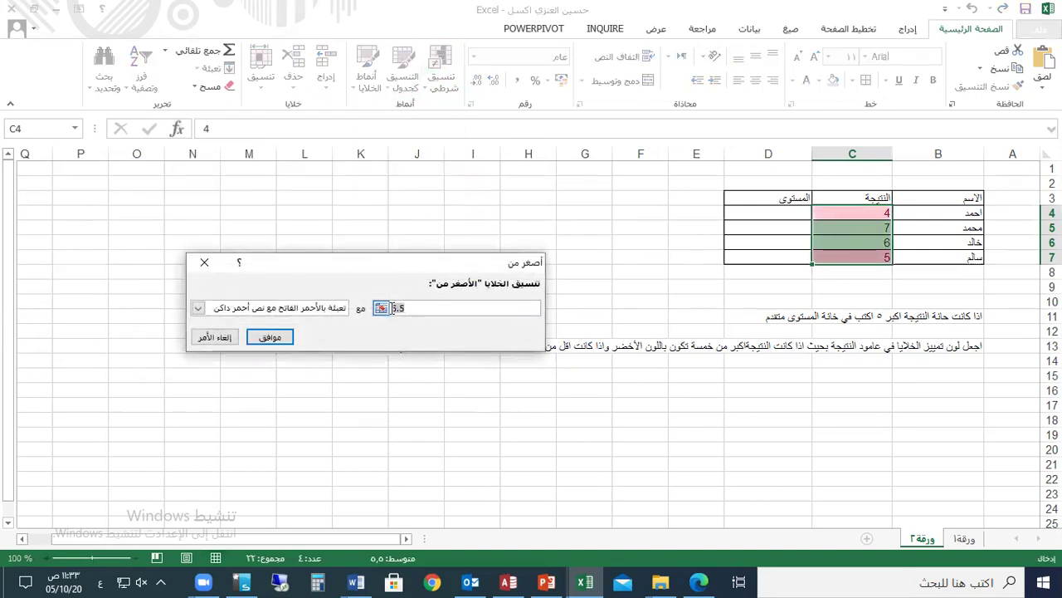
text(5)
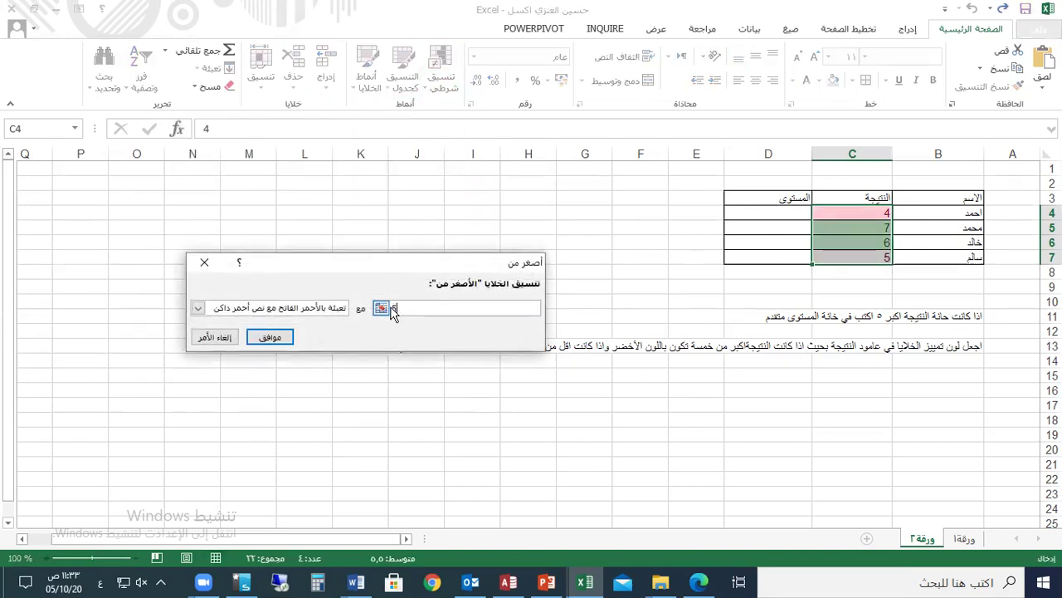
click(198, 308)
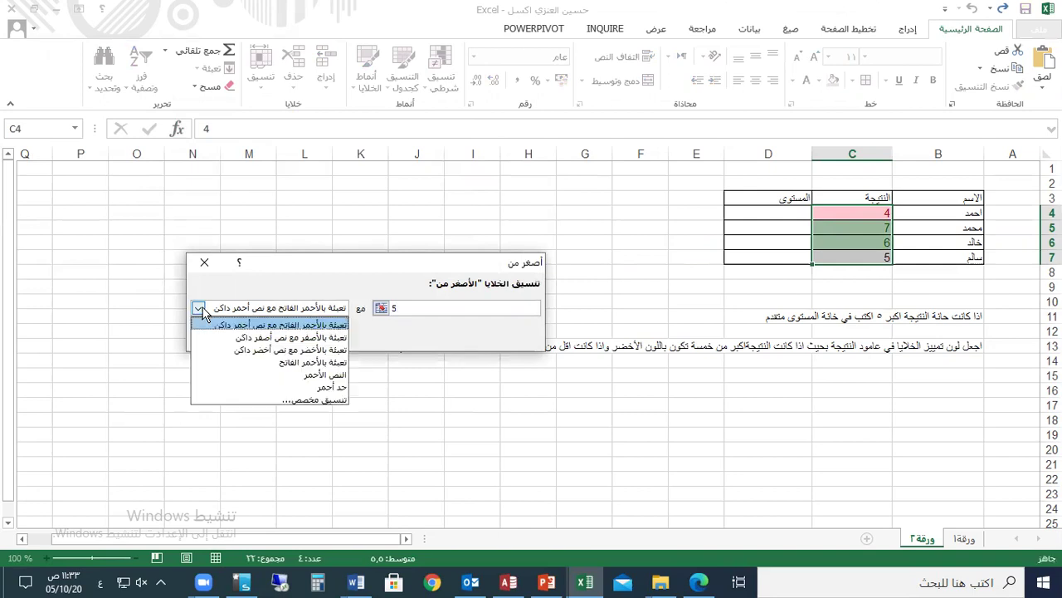
click(280, 325)
click(270, 336)
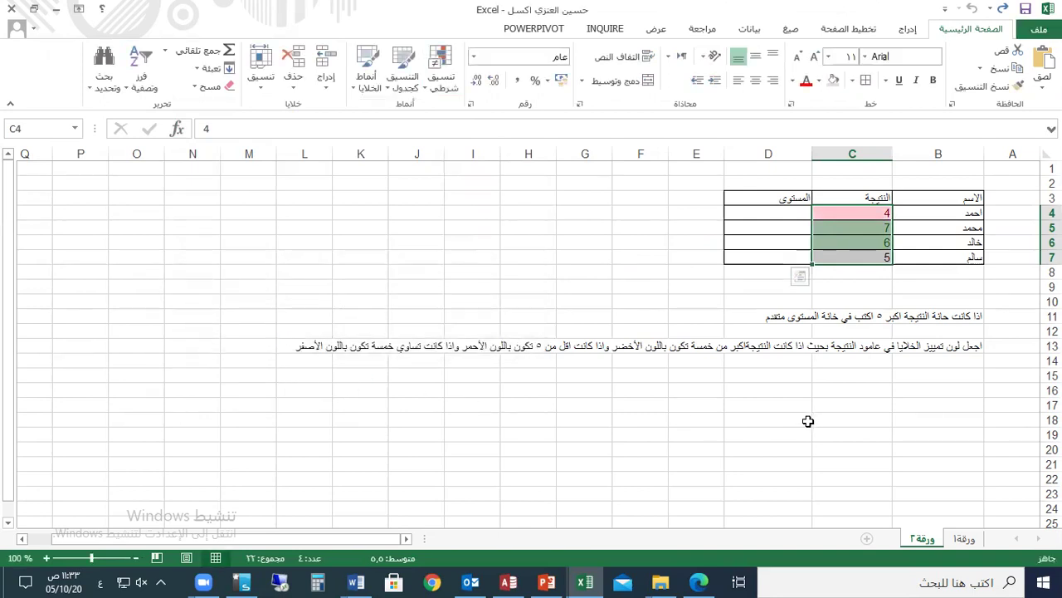
click(805, 421)
Start an Equal To highlighting rule on the result cells C4:C7 with 5 as the comparison value.
drag(864, 214, 866, 258)
click(845, 258)
drag(854, 213, 851, 254)
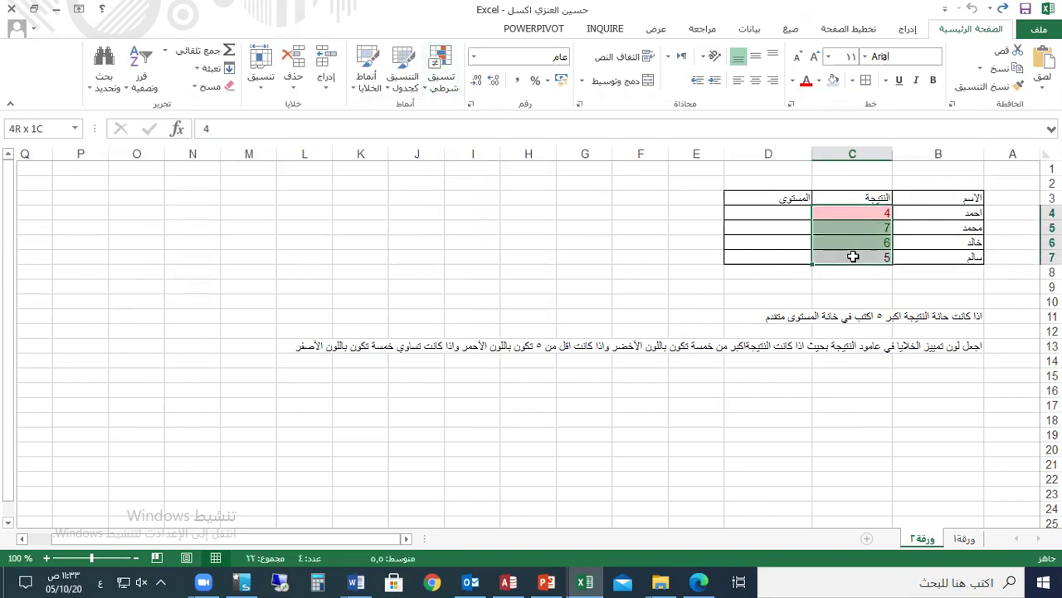
click(443, 93)
mouse_move(373, 115)
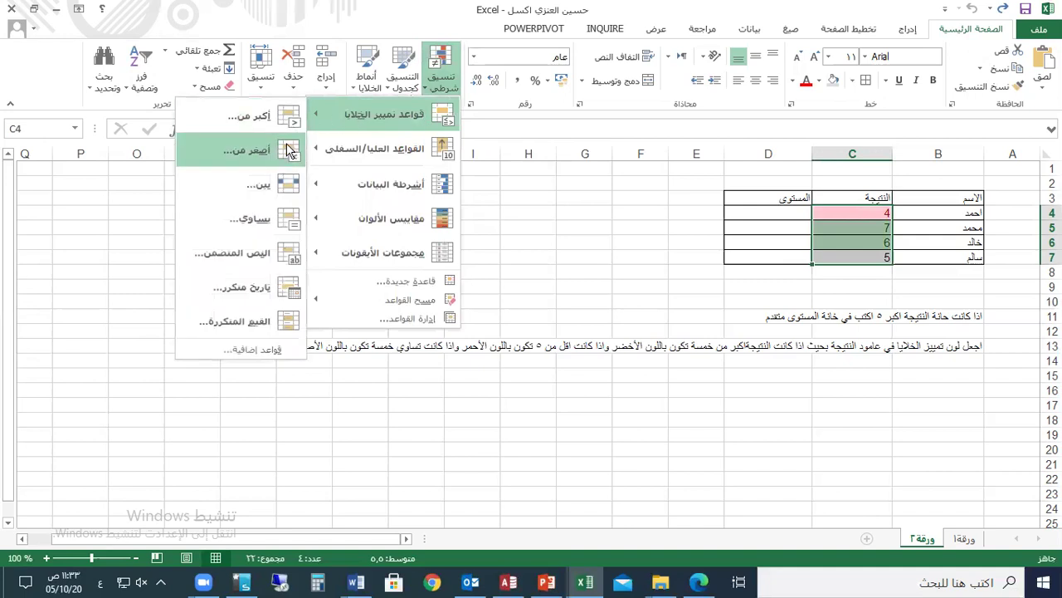
click(243, 219)
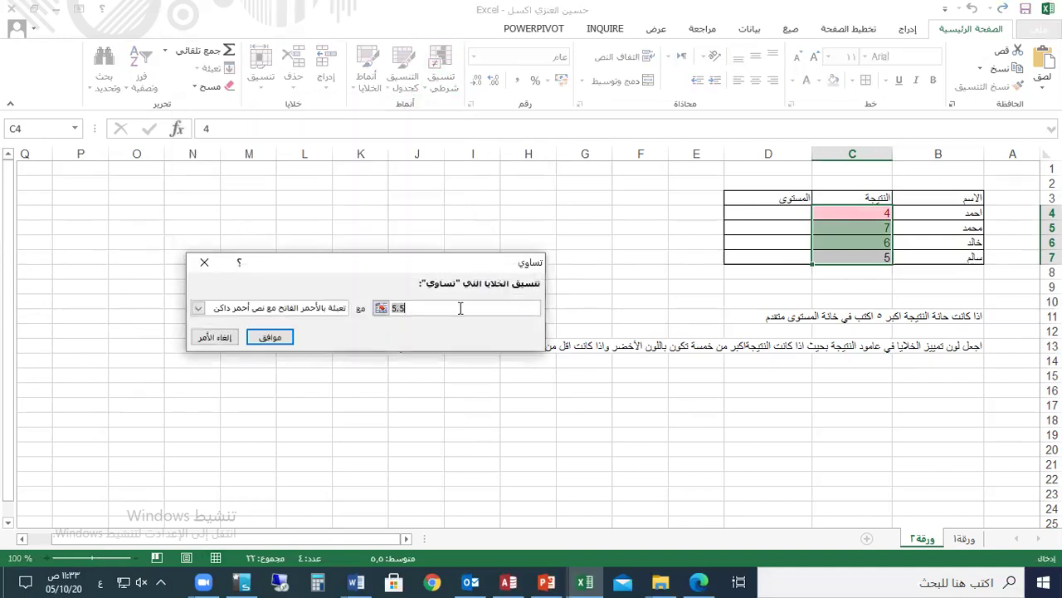
click(397, 307)
key(BackSpace)
key(BackSpace)
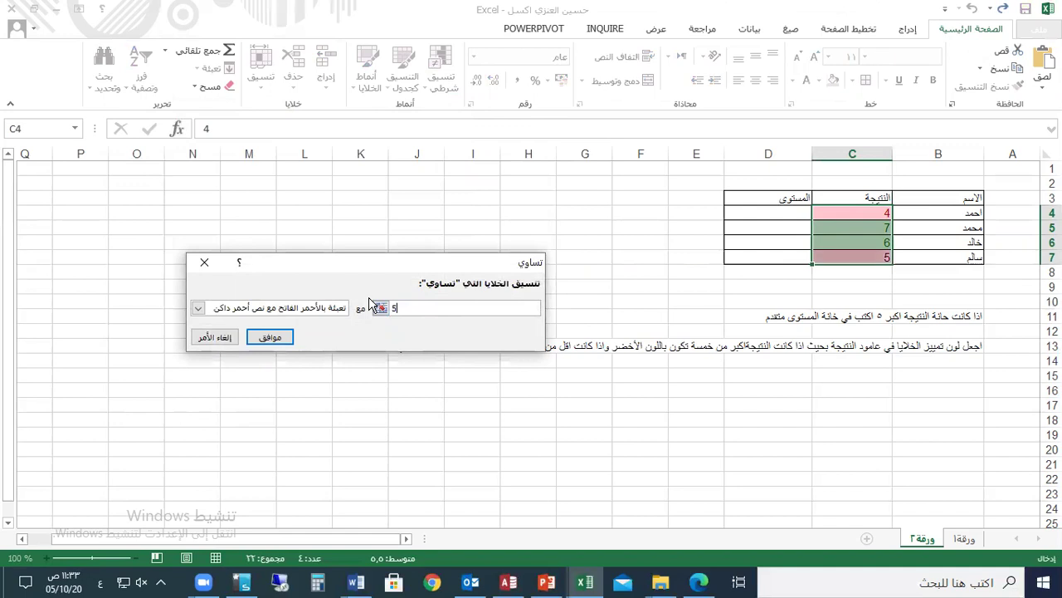
click(198, 311)
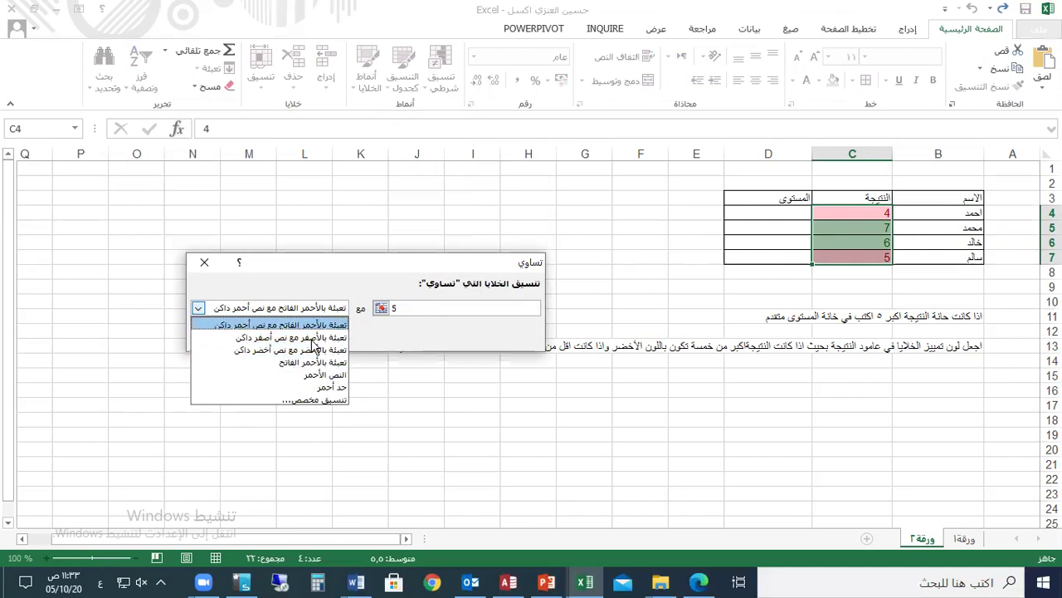
click(307, 400)
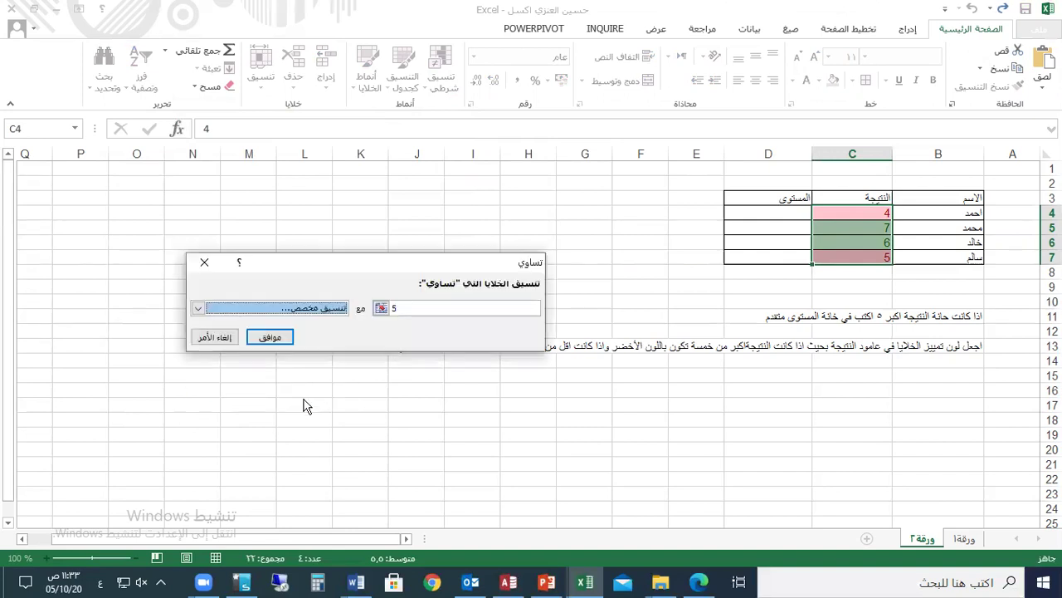
click(295, 311)
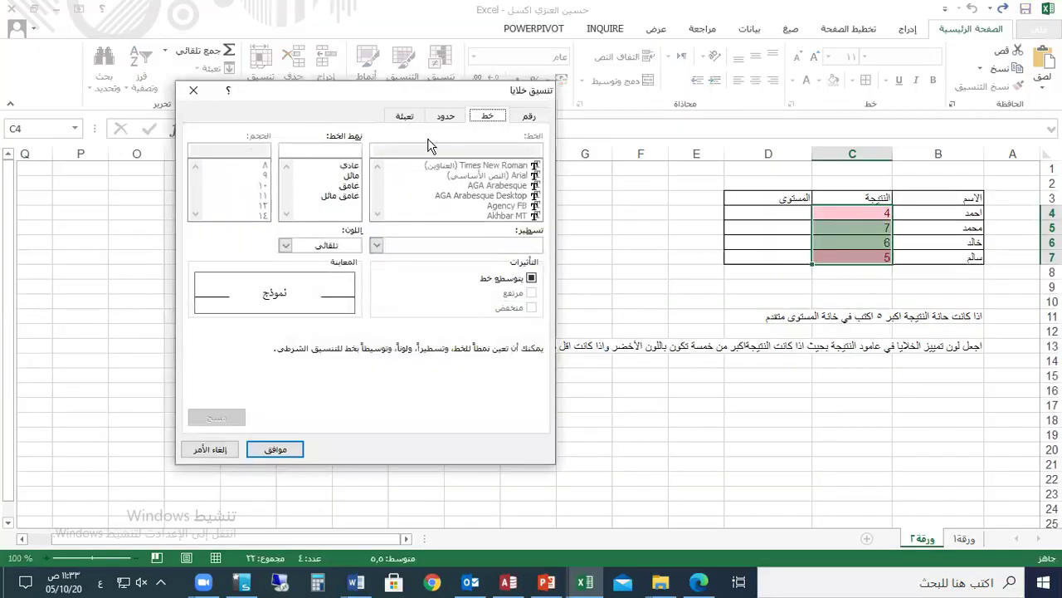
click(406, 117)
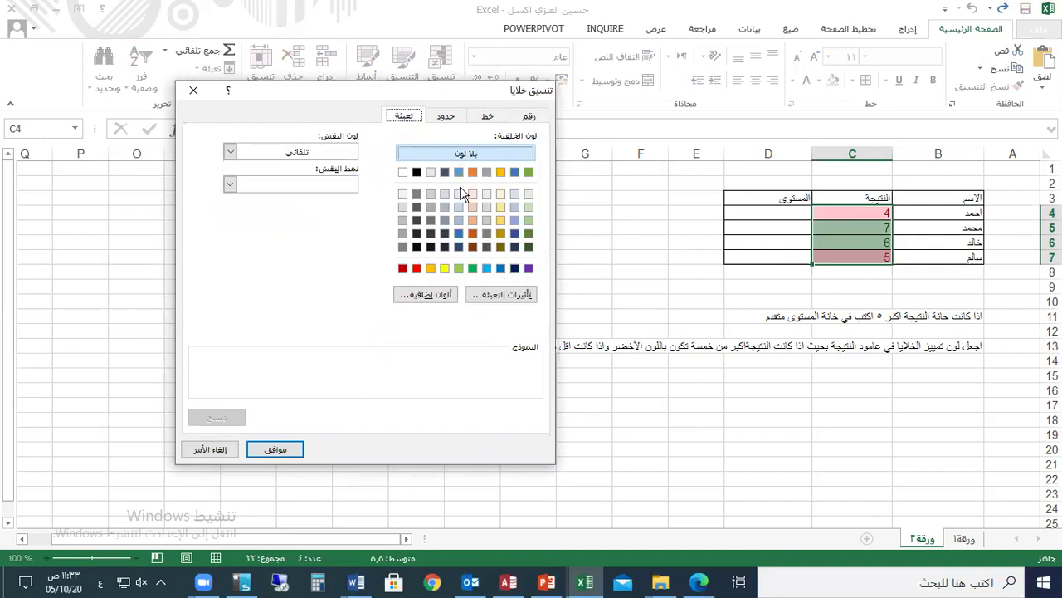
click(459, 220)
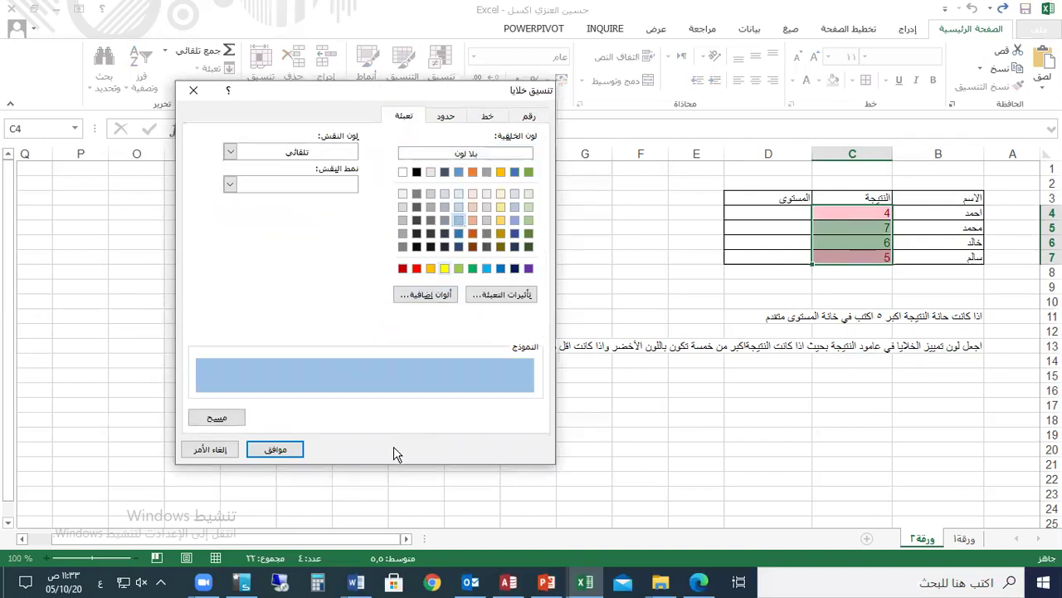
click(213, 449)
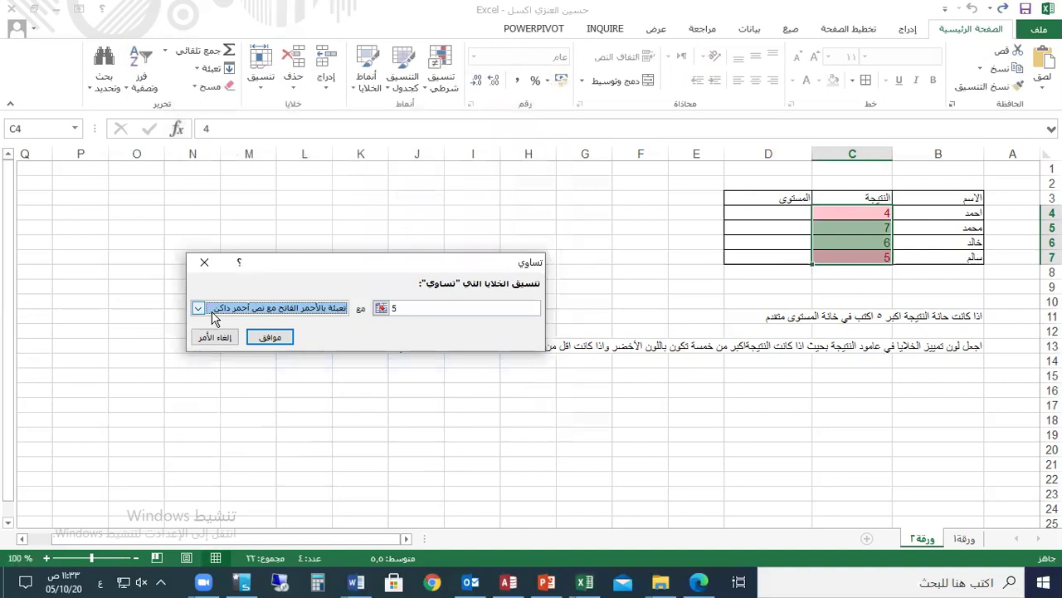
Give the Equal To rule a custom format with a light blue background fill.
click(199, 308)
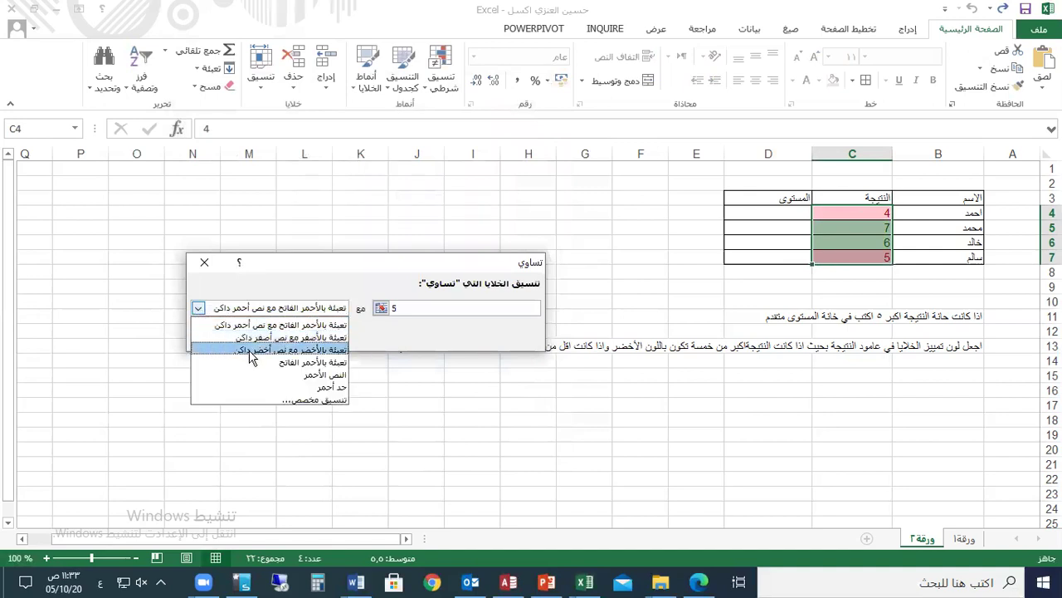
click(256, 398)
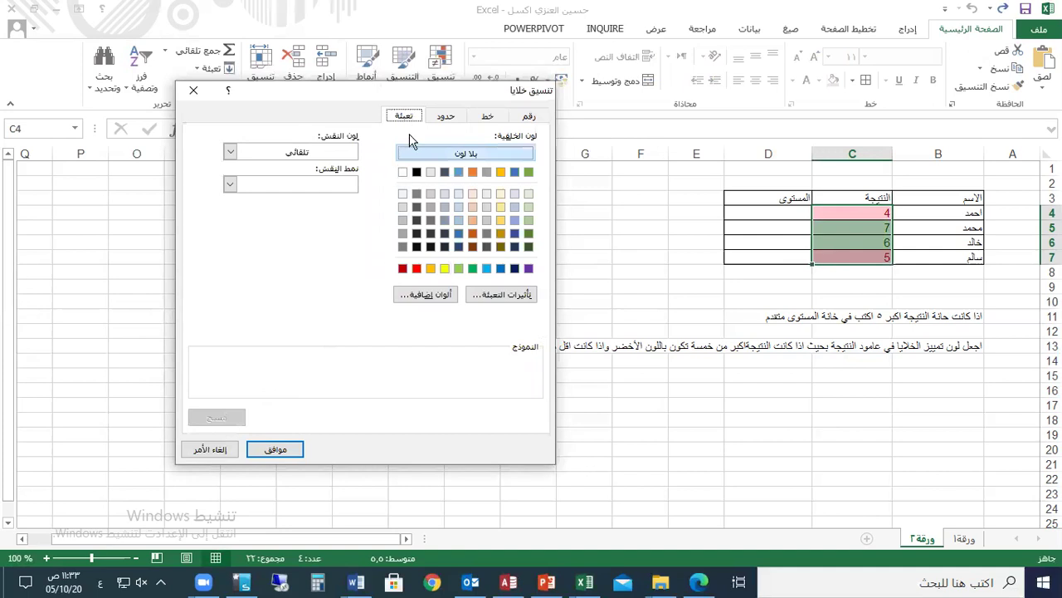
click(459, 220)
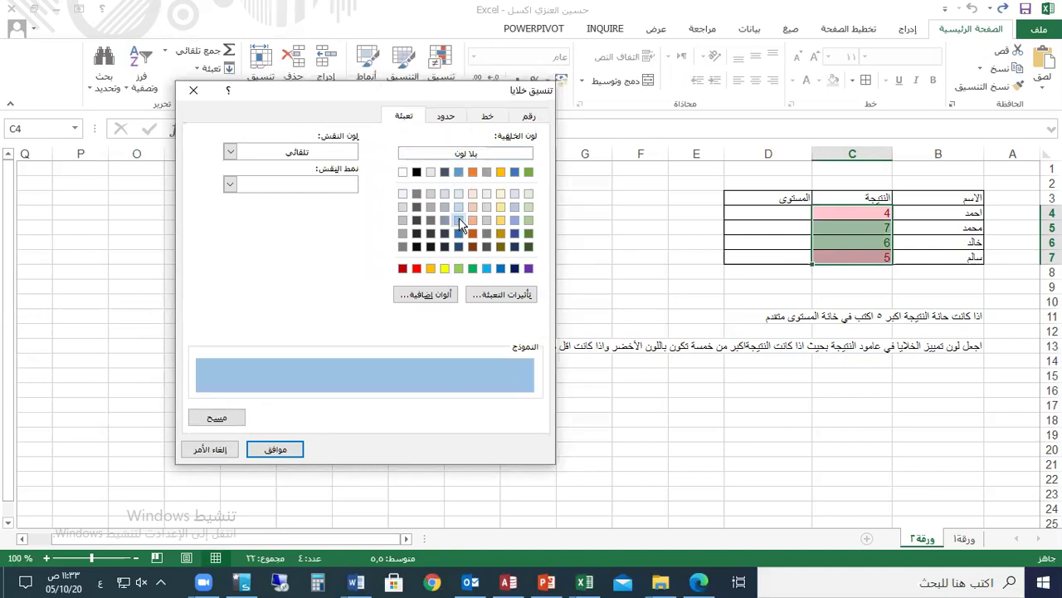
click(277, 448)
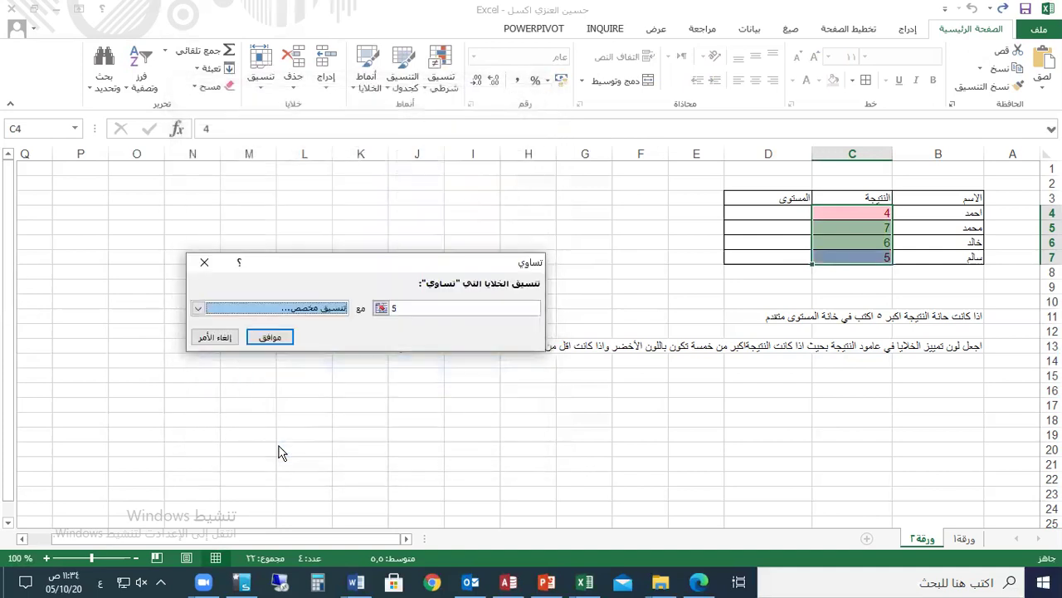
Set the Equal To rule's format to yellow fill with dark yellow text and apply the rule.
click(198, 308)
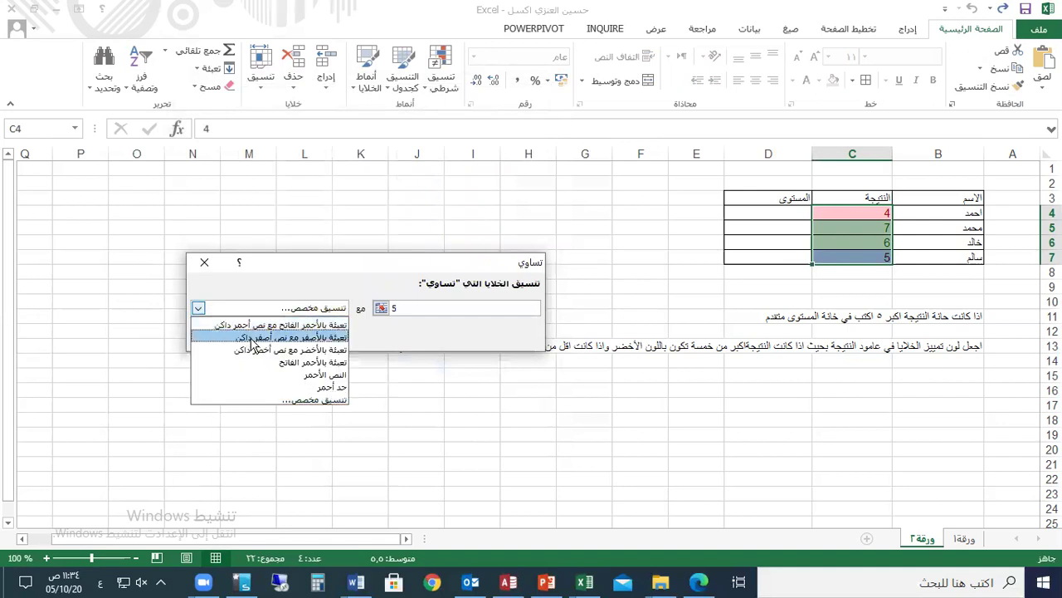
click(253, 342)
click(273, 340)
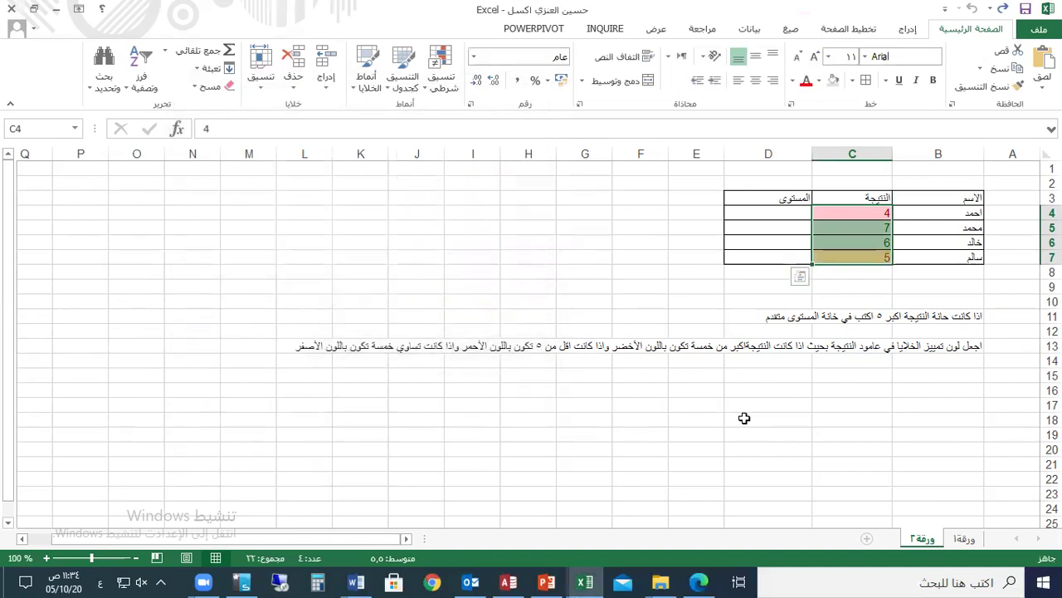
click(744, 418)
drag(863, 213, 856, 248)
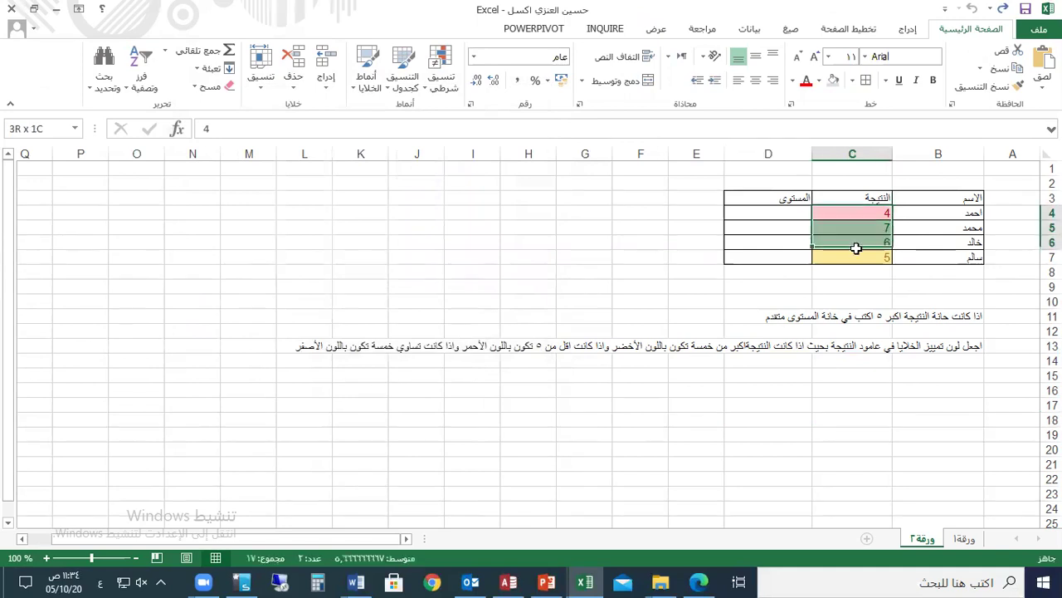
click(696, 299)
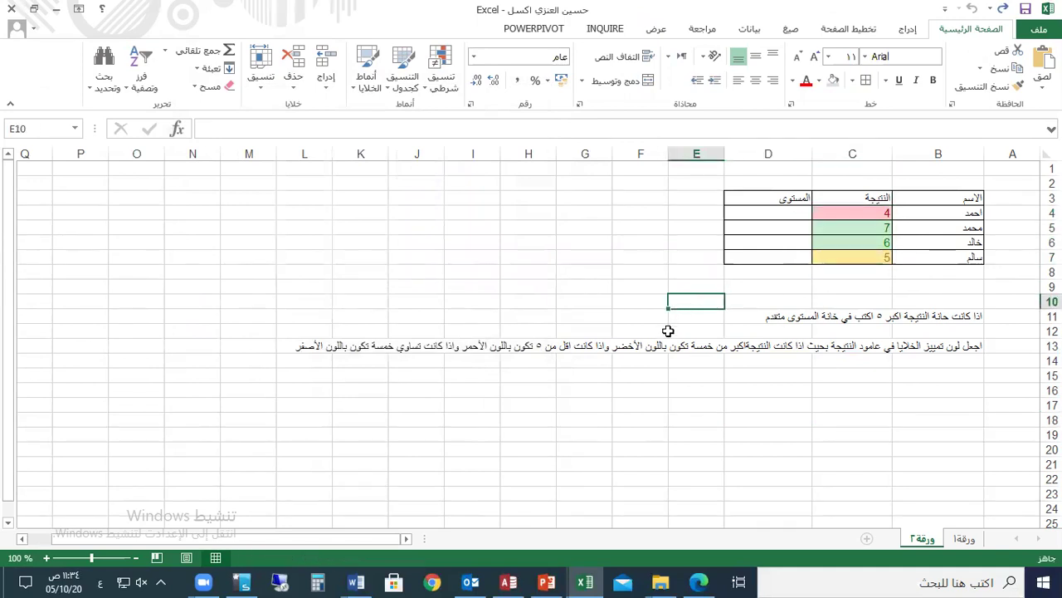
click(817, 388)
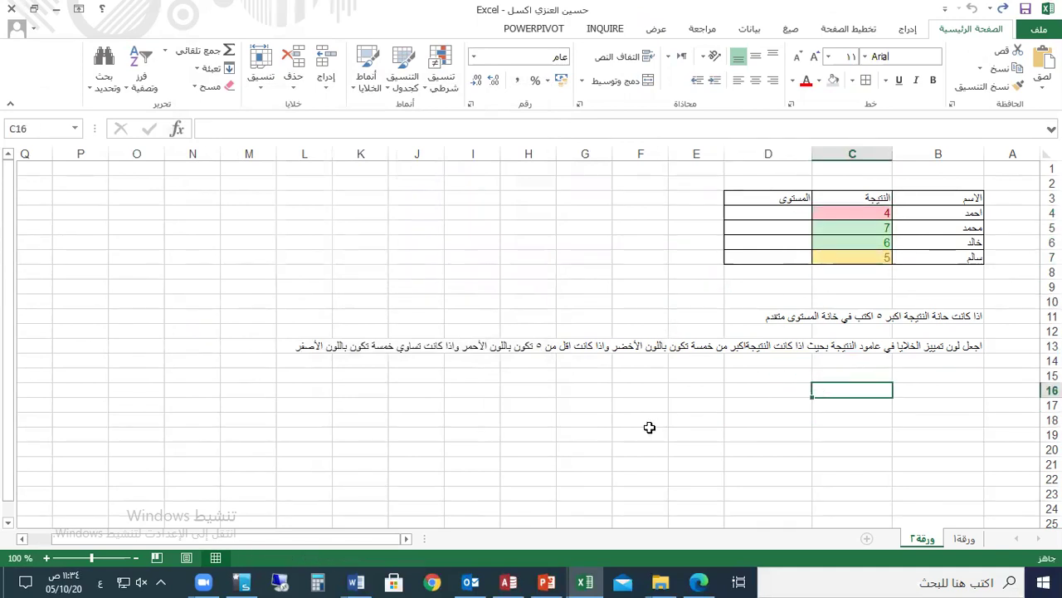